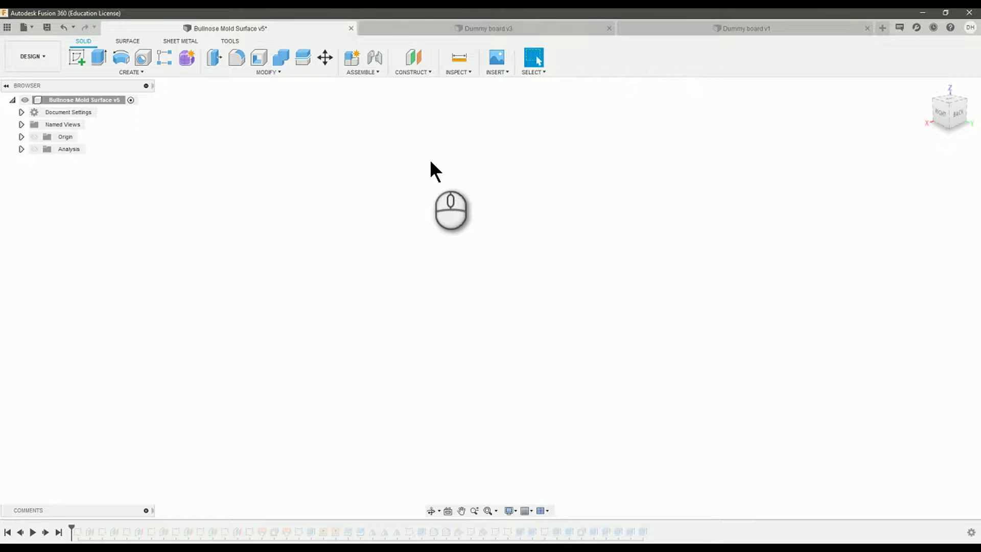
Open the Change Parameters table from Modify and start adding a new user parameter
click(265, 72)
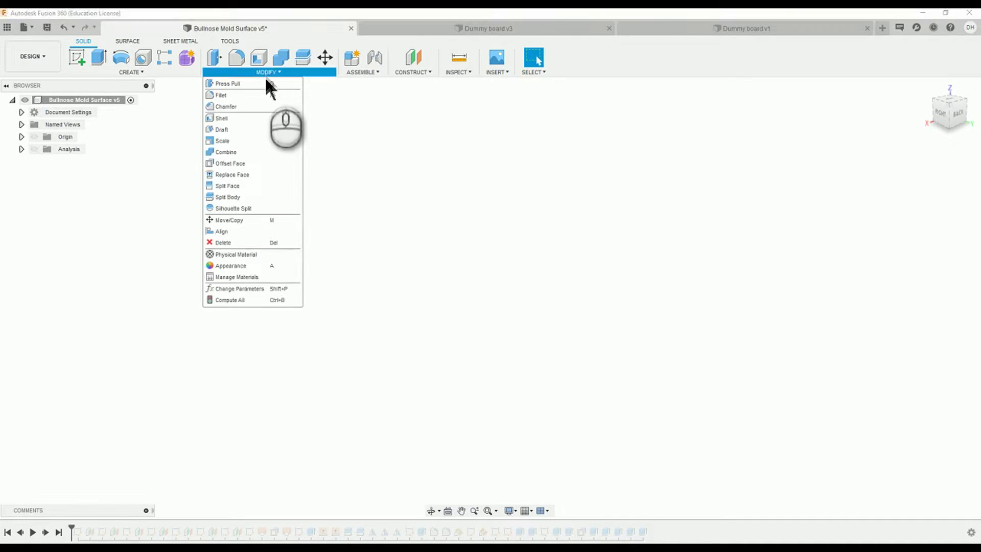
click(252, 290)
drag(438, 97, 287, 81)
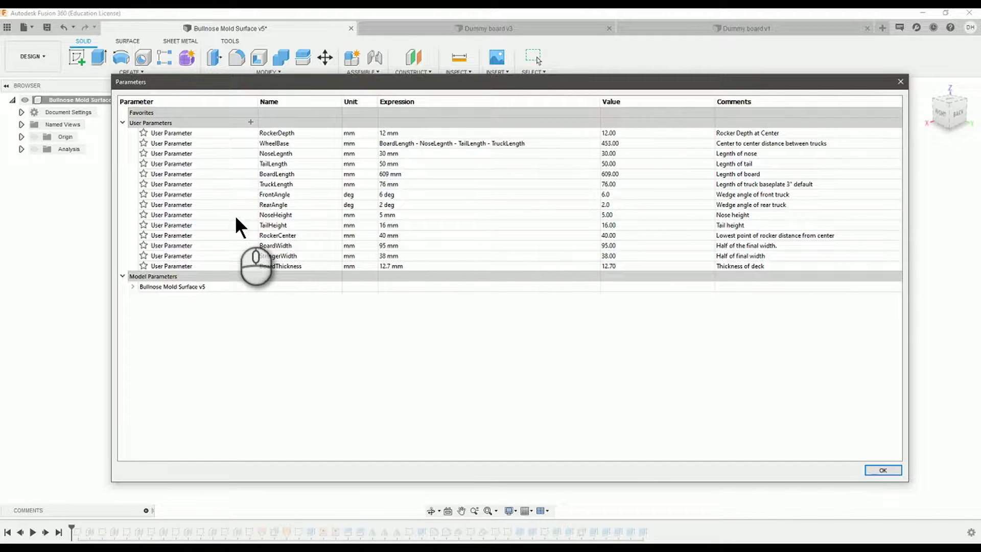
click(250, 122)
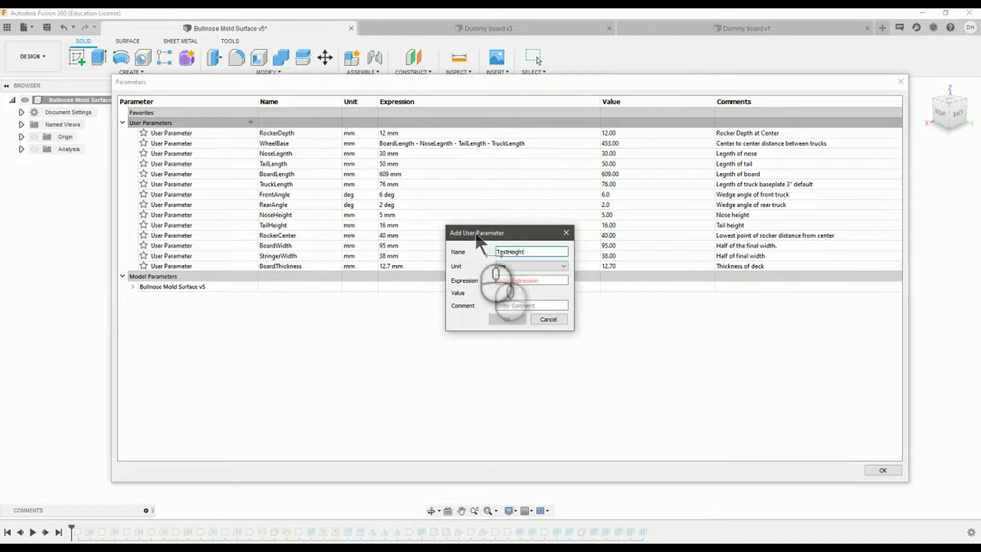
Define user parameter TestHeight as 10 deg with the comment thisisatest
click(523, 280)
text(10)
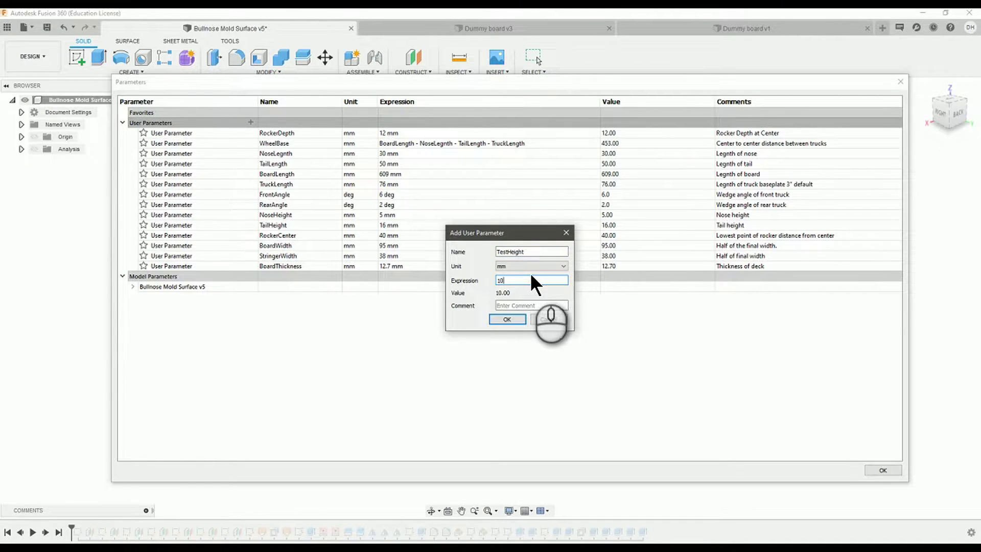
click(539, 266)
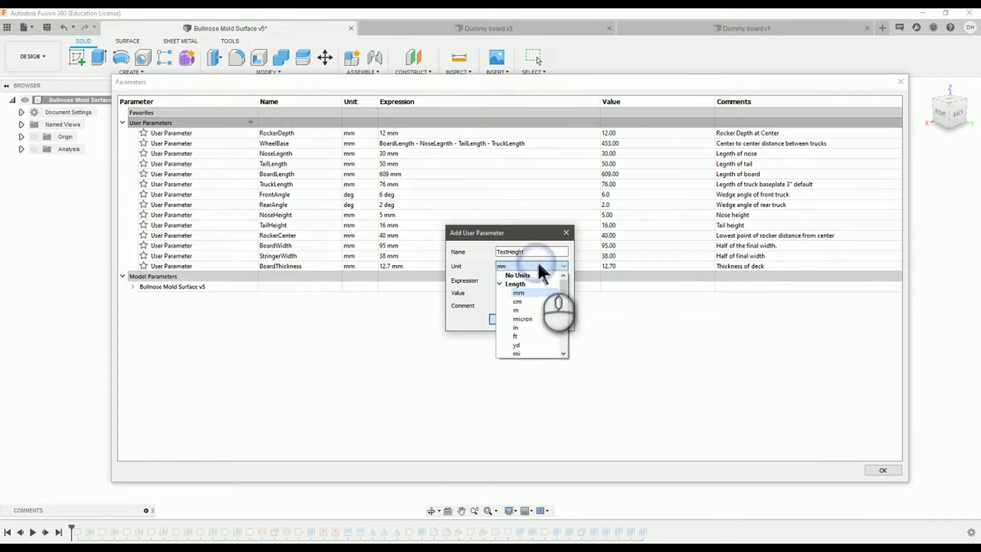
drag(563, 281, 564, 303)
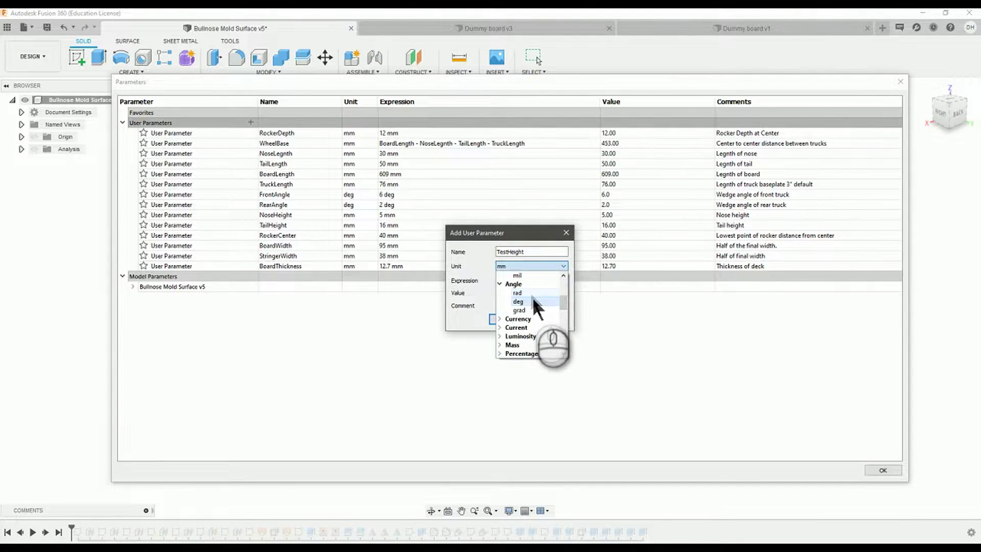
click(532, 301)
click(532, 305)
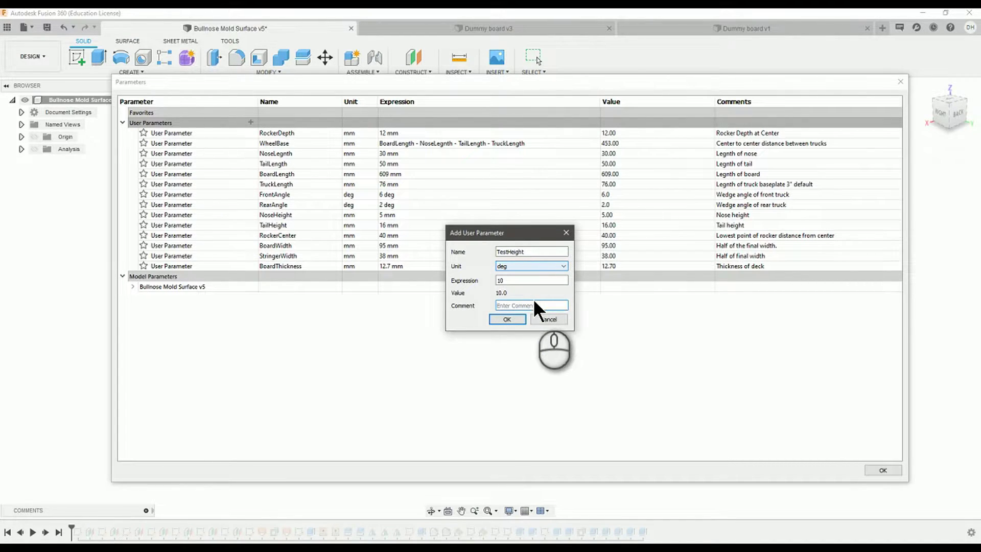
key(Return)
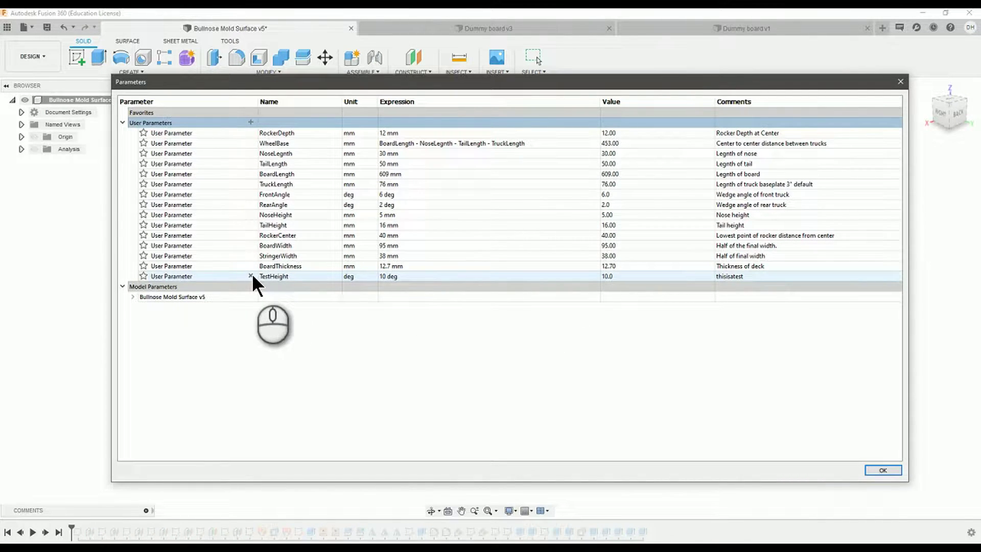
Delete the TestHeight row and close the Parameters dialog with OK
click(251, 276)
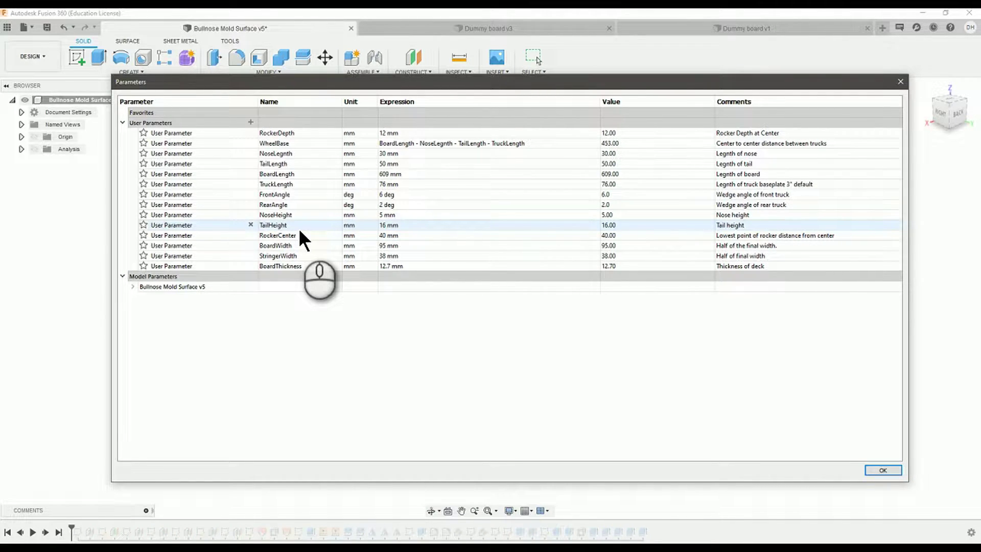
click(880, 473)
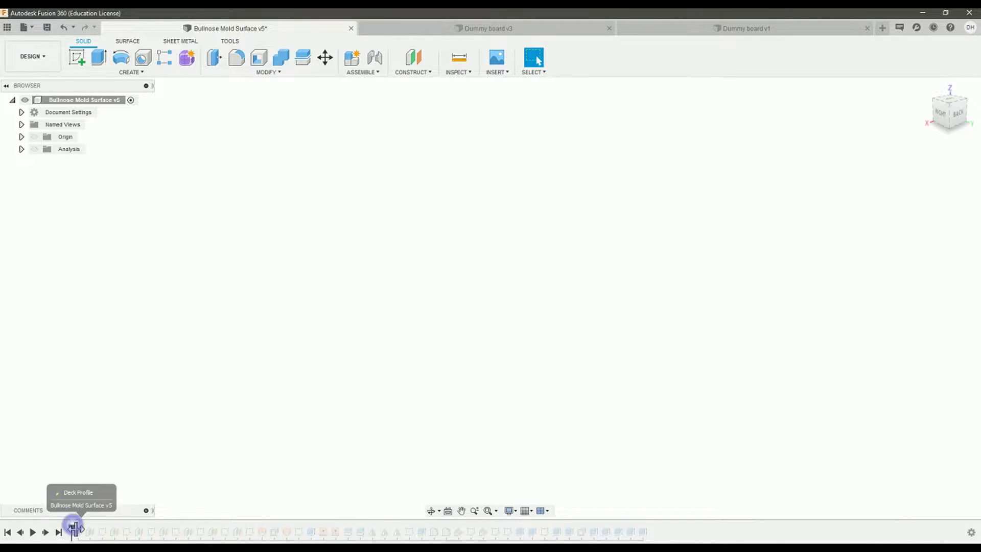
Roll the timeline past the first feature and view the sketch from the right side
drag(76, 528, 83, 528)
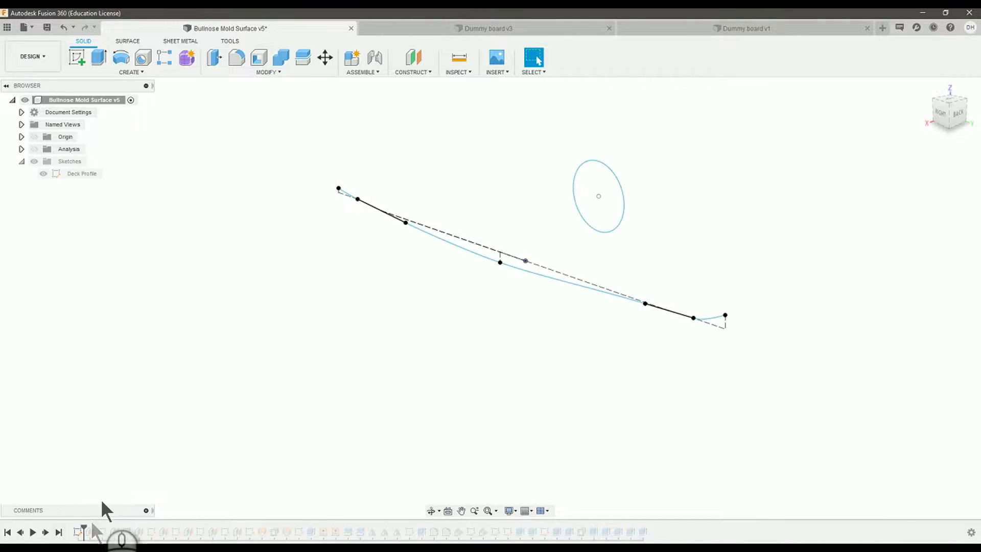
click(931, 116)
mouse_move(709, 246)
middle_down()
mouse_move(476, 441)
mouse_move(580, 333)
mouse_move(497, 368)
mouse_move(464, 368)
middle_up()
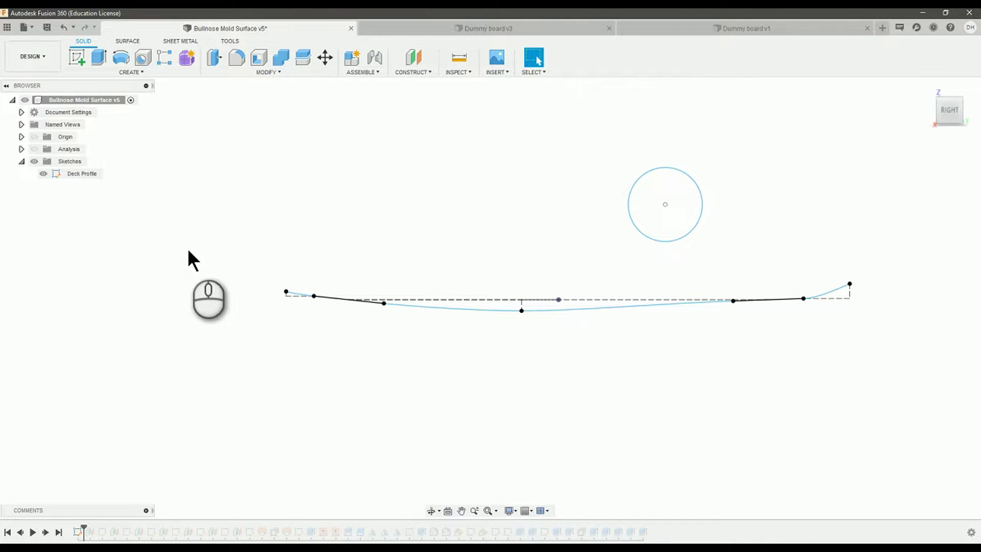
Select the profile curve pieces, clear them, and open the Deck Profile sketch for editing
click(301, 293)
shift+click(412, 308)
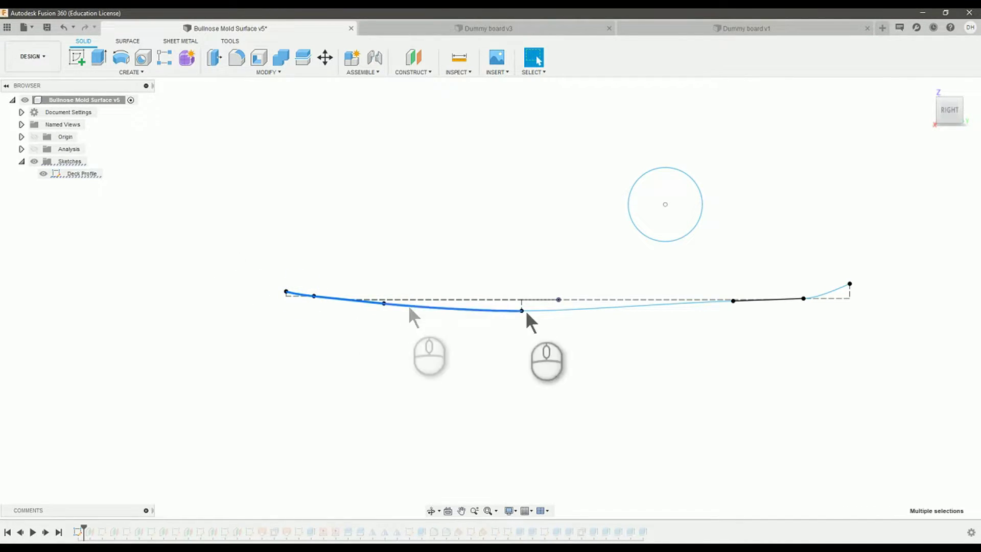
shift+click(735, 301)
shift+click(750, 301)
shift+click(838, 292)
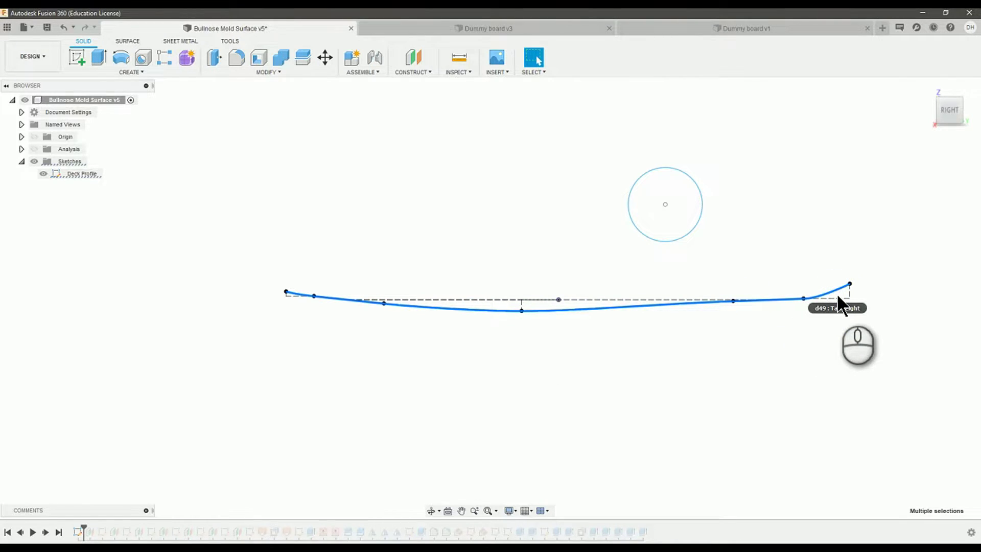
click(409, 369)
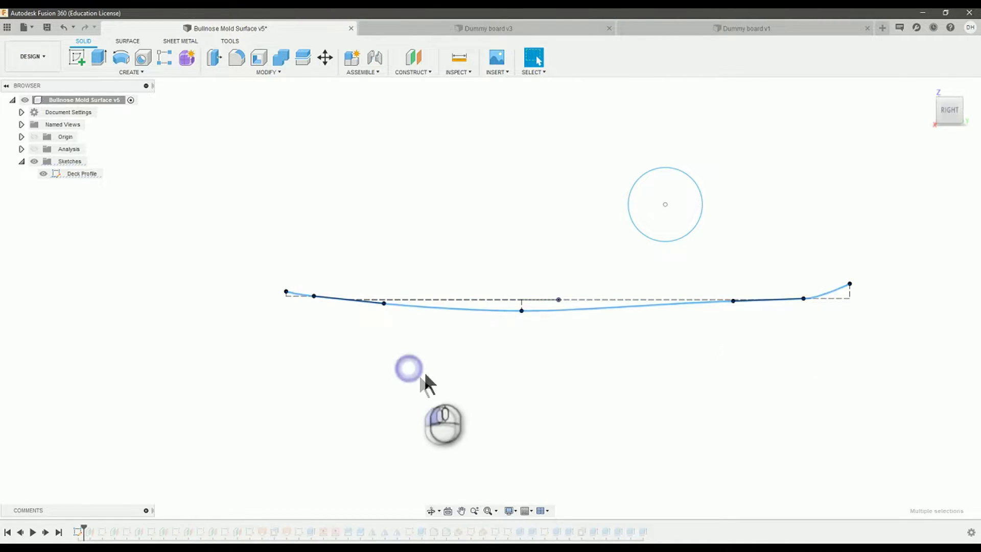
double_click(78, 531)
Inspect the 453 WheelBase, 76 TruckLength, 30 nose length and 5.00 nose height dimensions unchanged
scroll(387, 378, down, 1)
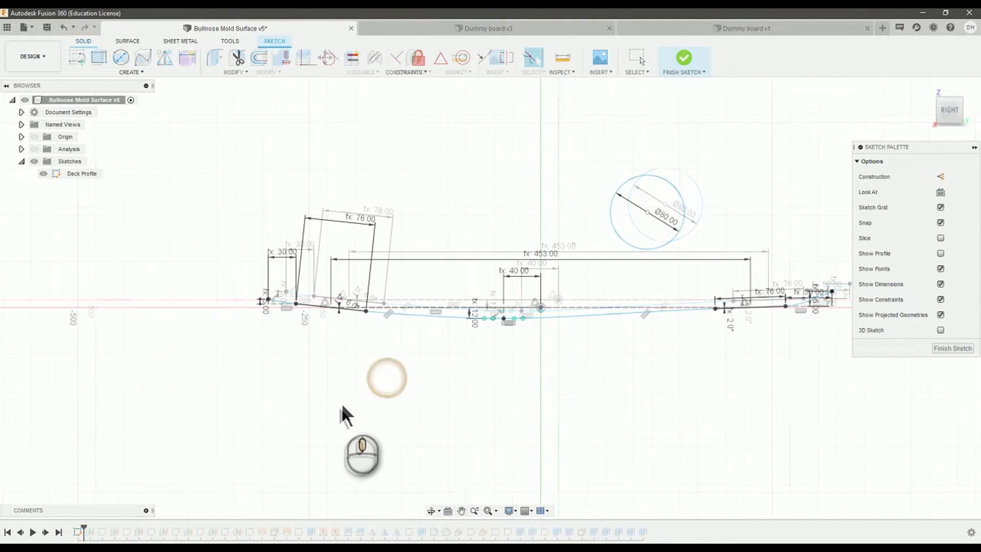
double_click(523, 267)
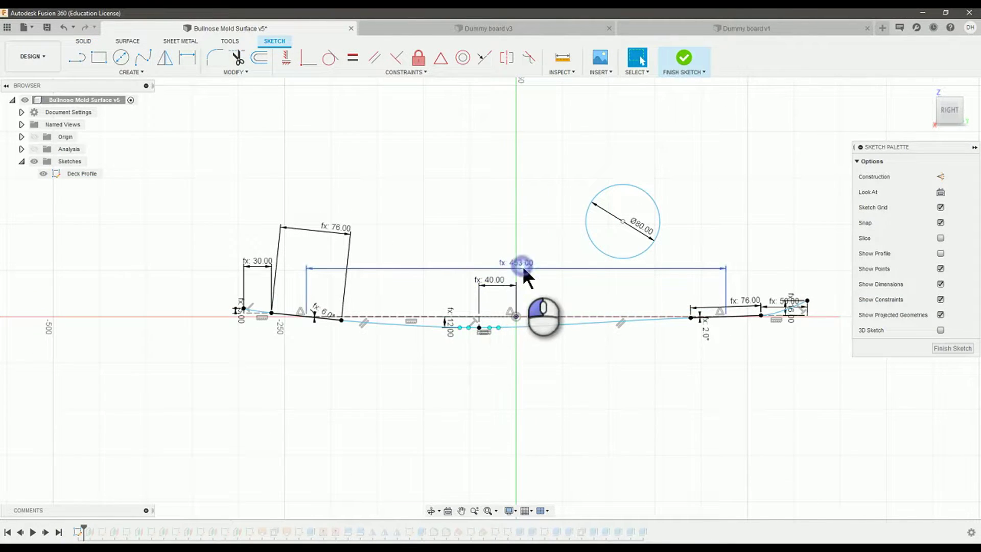
click(587, 268)
double_click(327, 227)
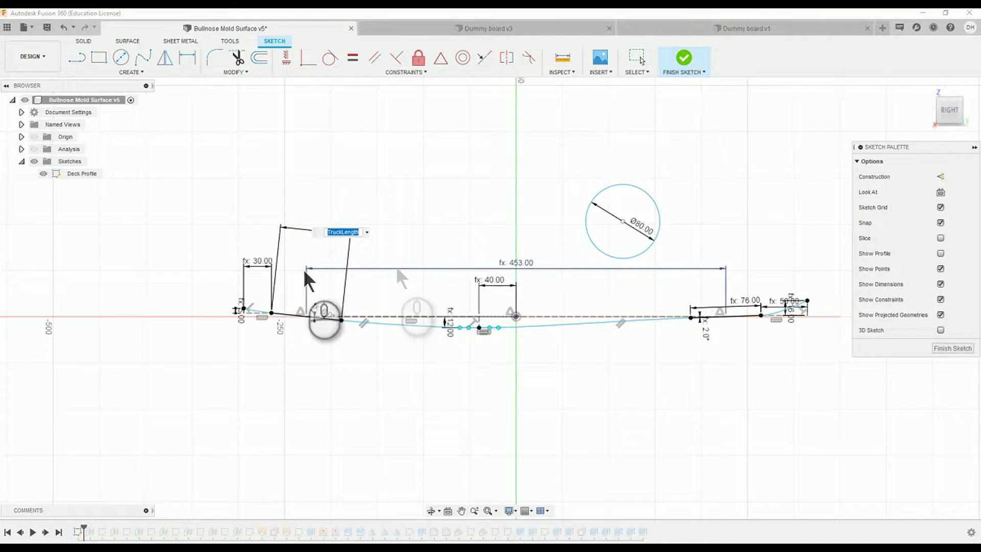
key(Escape)
double_click(262, 262)
key(Escape)
scroll(236, 313, up, 3)
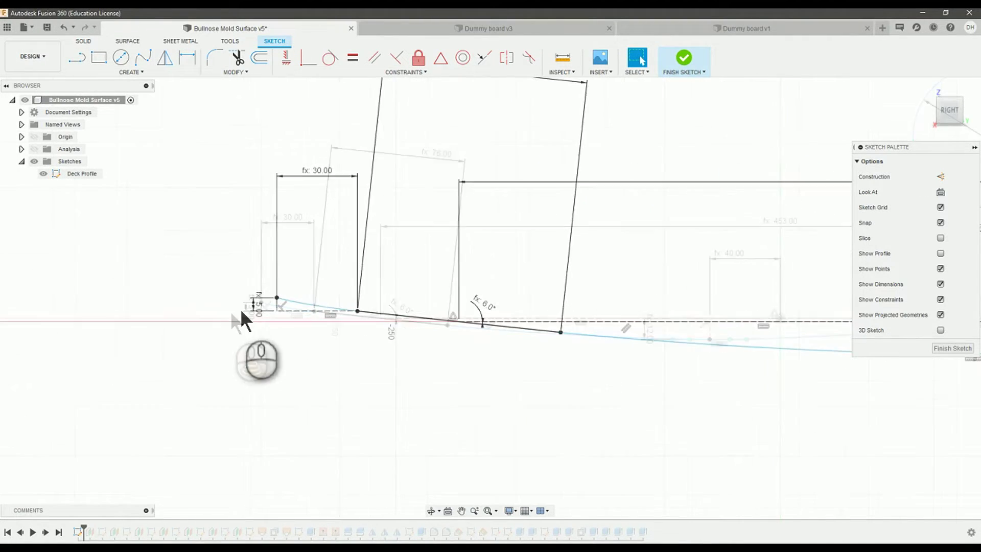
double_click(254, 304)
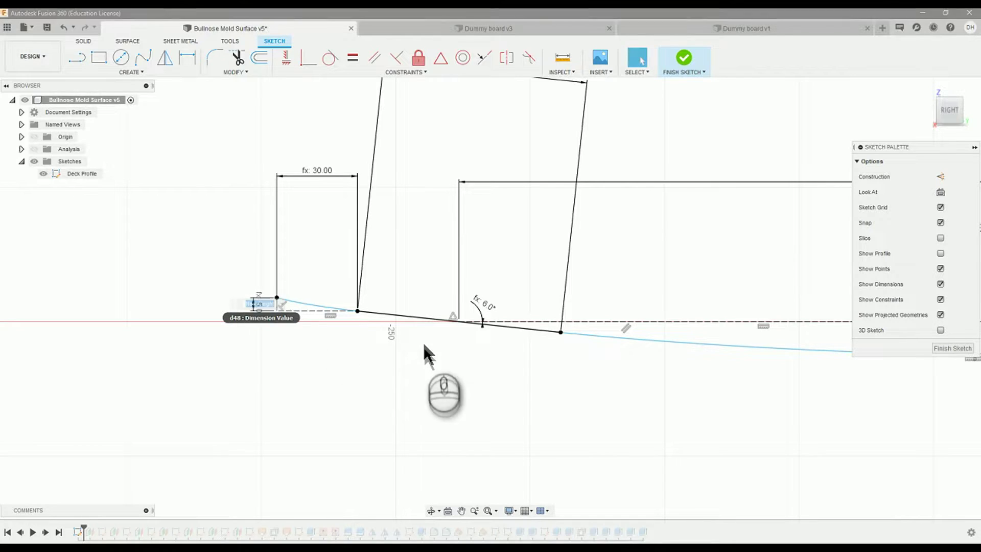
click(576, 333)
Delete the left-end, middle, right and short right-end splines from the profile
scroll(575, 333, down, 2)
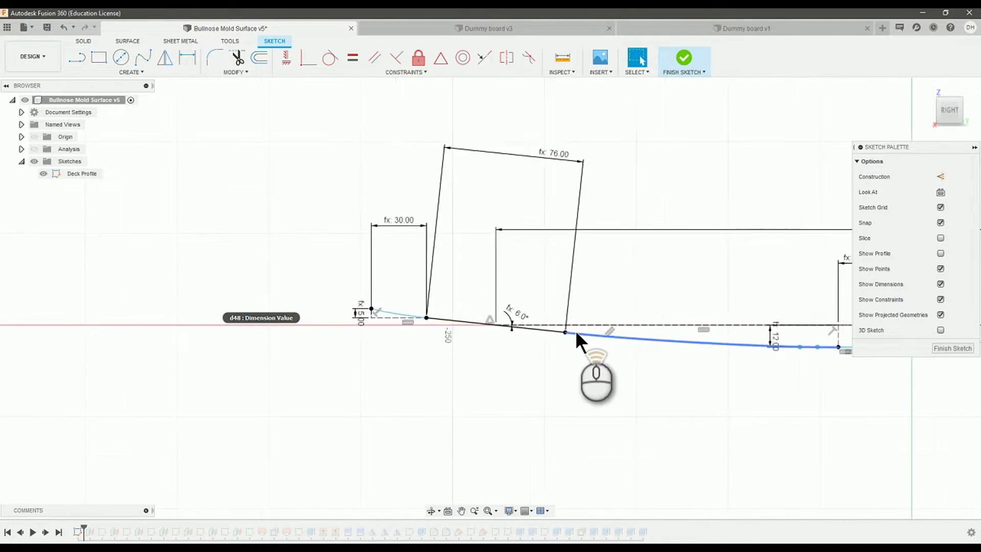
scroll(576, 333, down, 3)
click(580, 324)
middle_drag(456, 333, 384, 384)
click(229, 346)
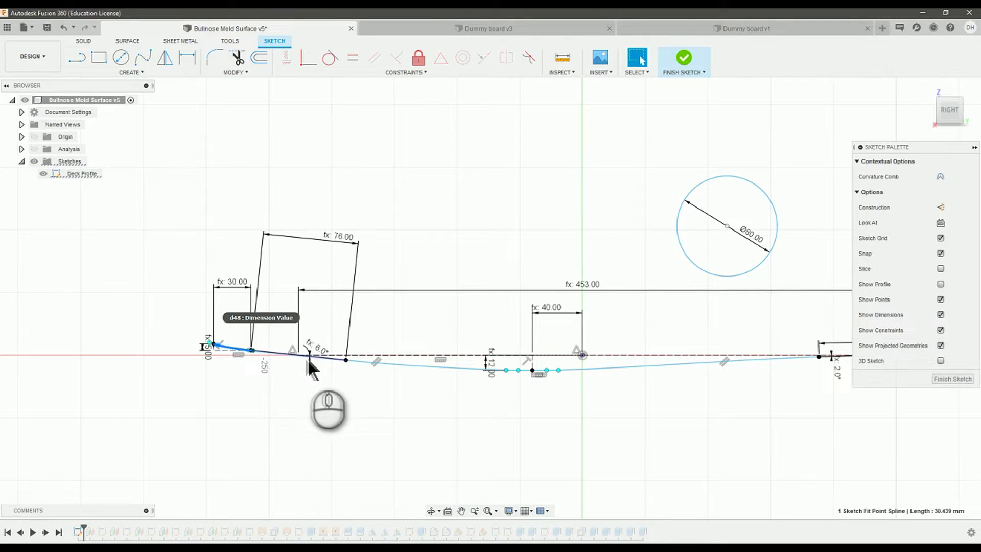
click(413, 367)
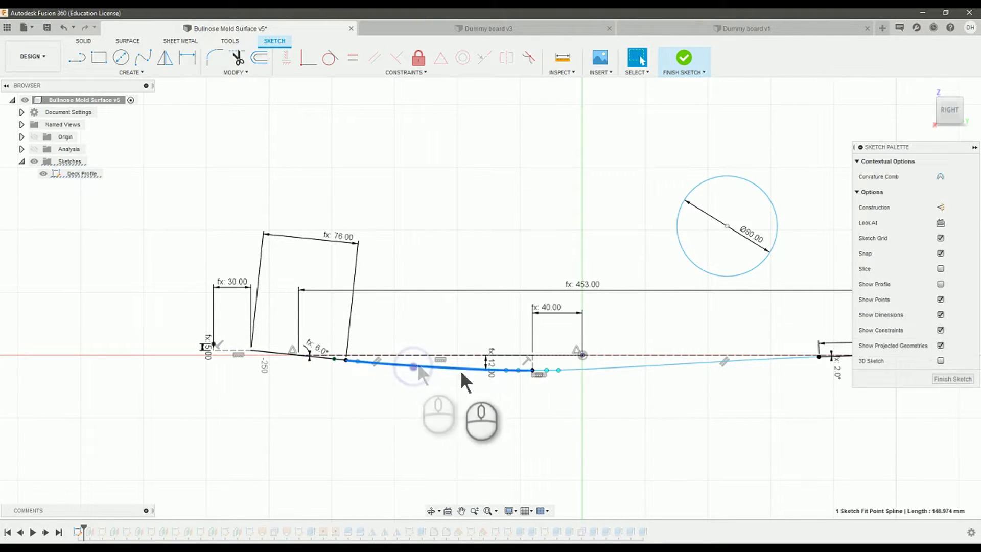
ctrl+click(590, 367)
key(Delete)
middle_drag(658, 412, 555, 436)
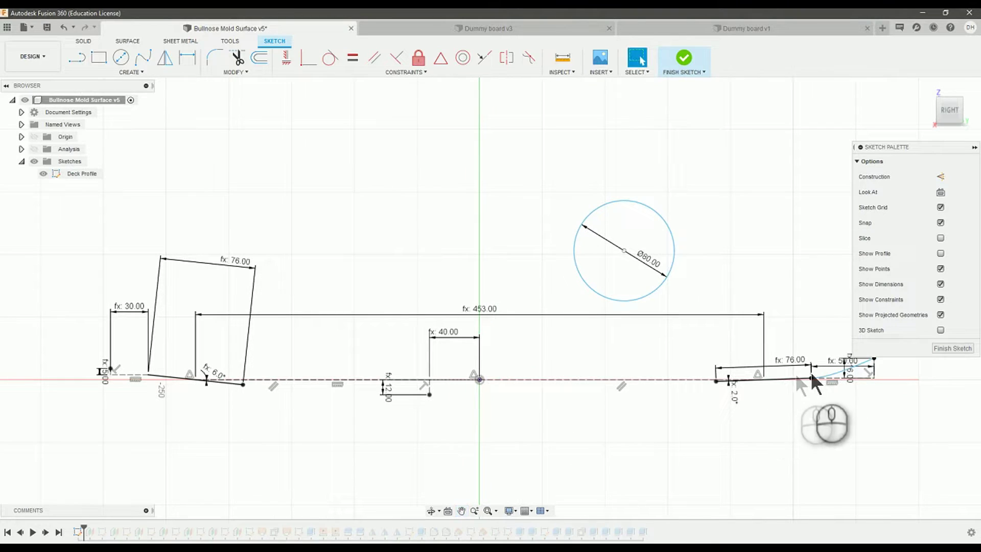
click(828, 373)
key(Delete)
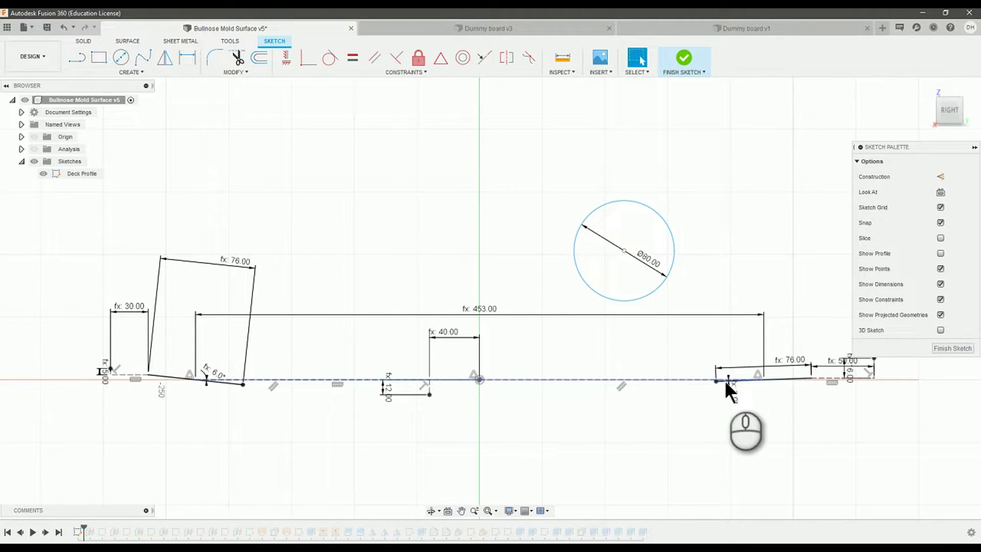
Check the sloped 6.0° line, then select the long profile spline
click(223, 383)
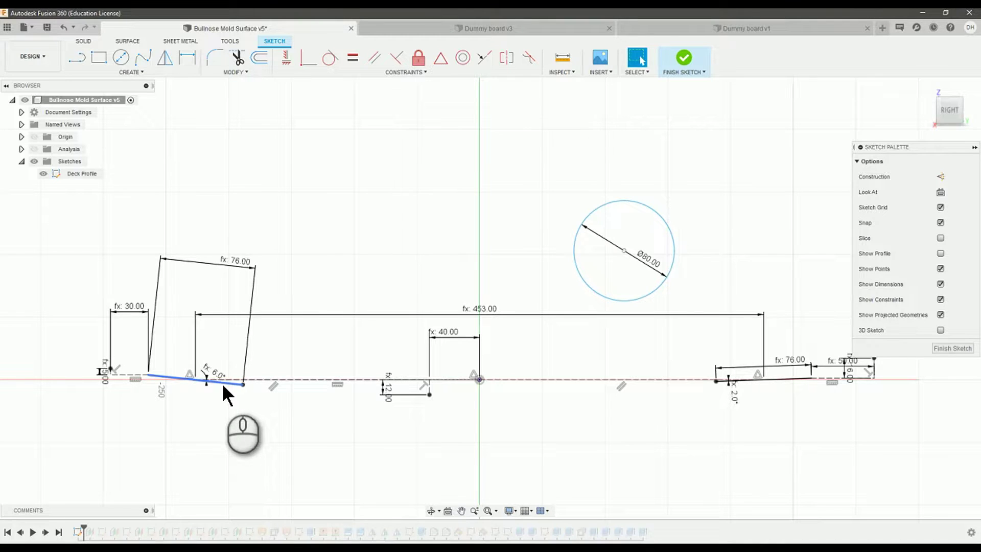
key(Escape)
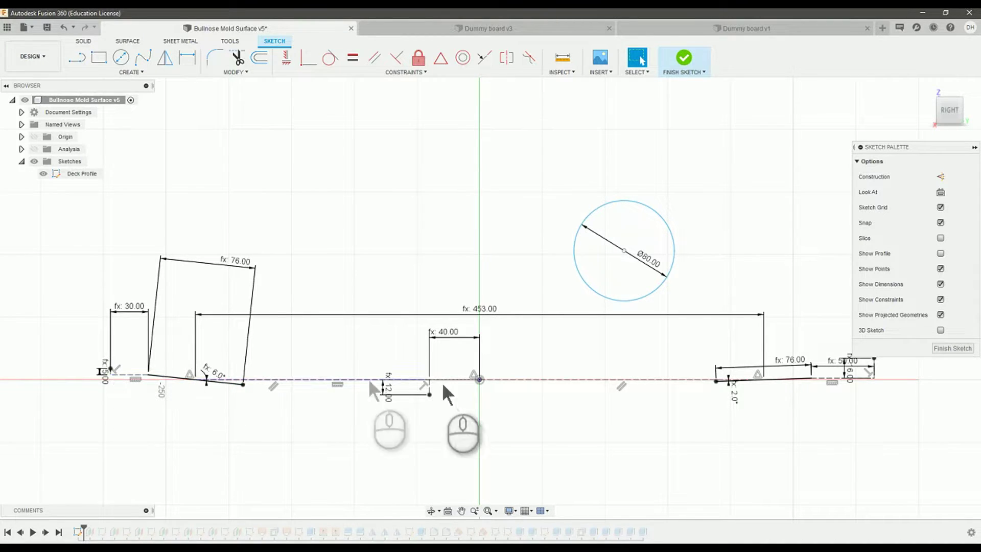
middle_drag(802, 401, 841, 406)
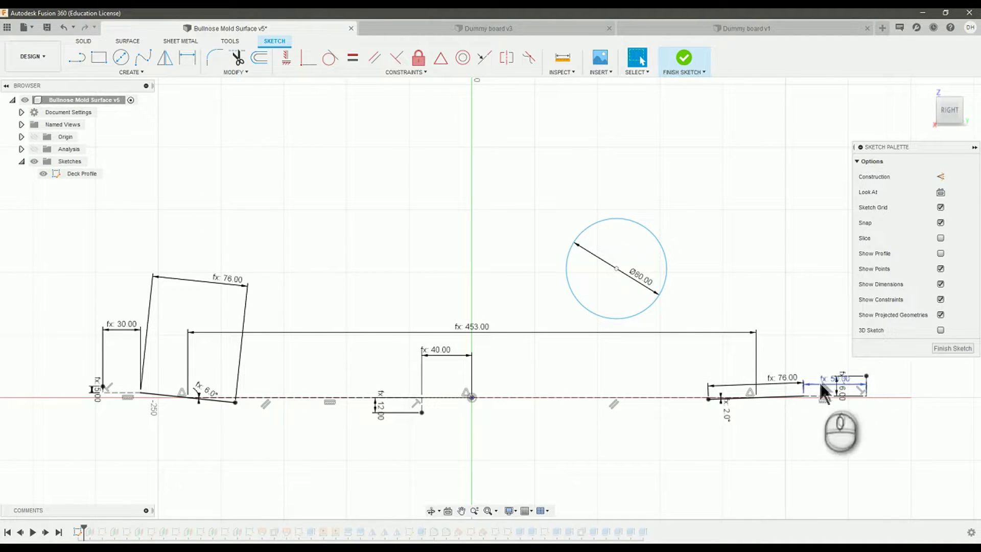
click(798, 398)
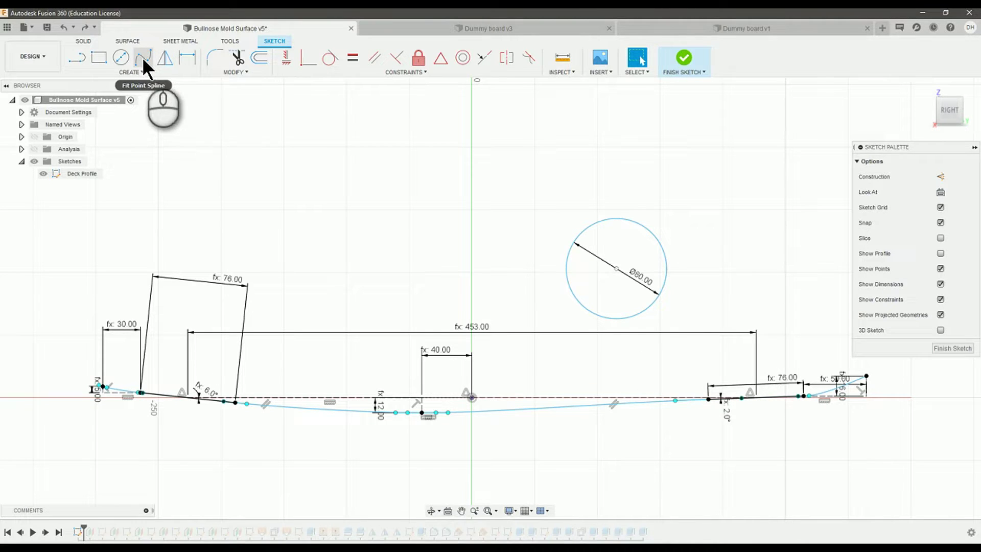
Angle the nose spline's end tangent handle more steeply upward
middle_drag(508, 259, 411, 290)
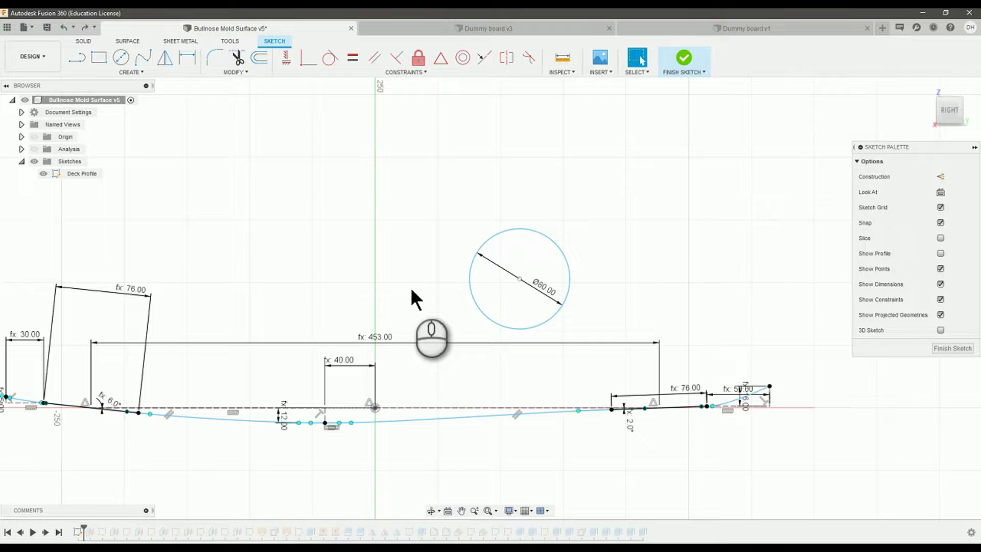
click(734, 401)
click(734, 398)
scroll(733, 403, up, 5)
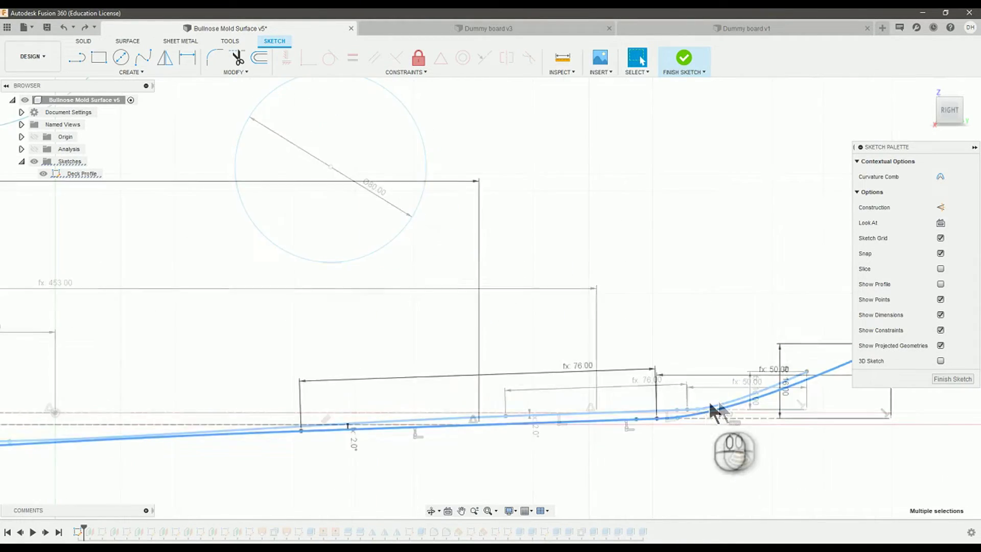
middle_drag(451, 482, 530, 467)
click(530, 466)
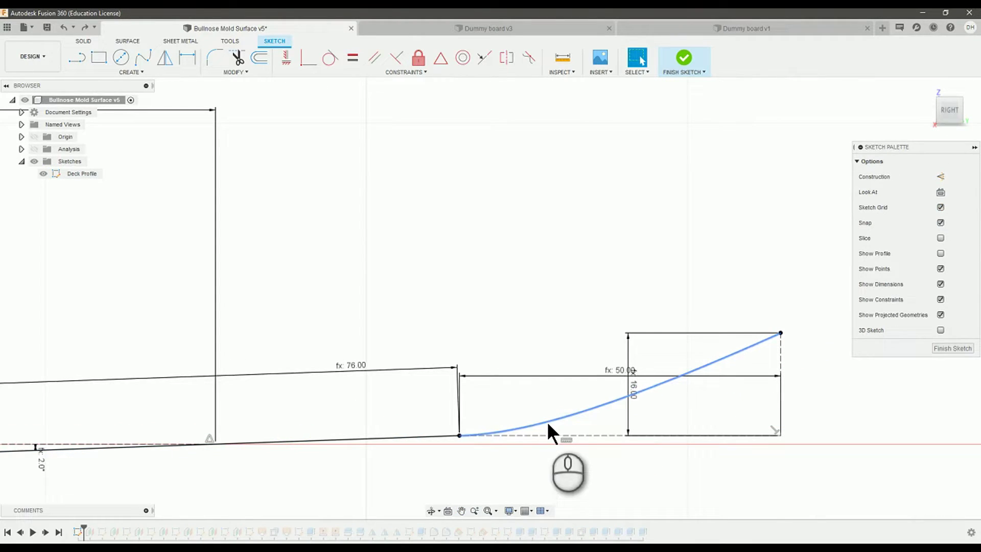
click(547, 421)
scroll(474, 416, up, 4)
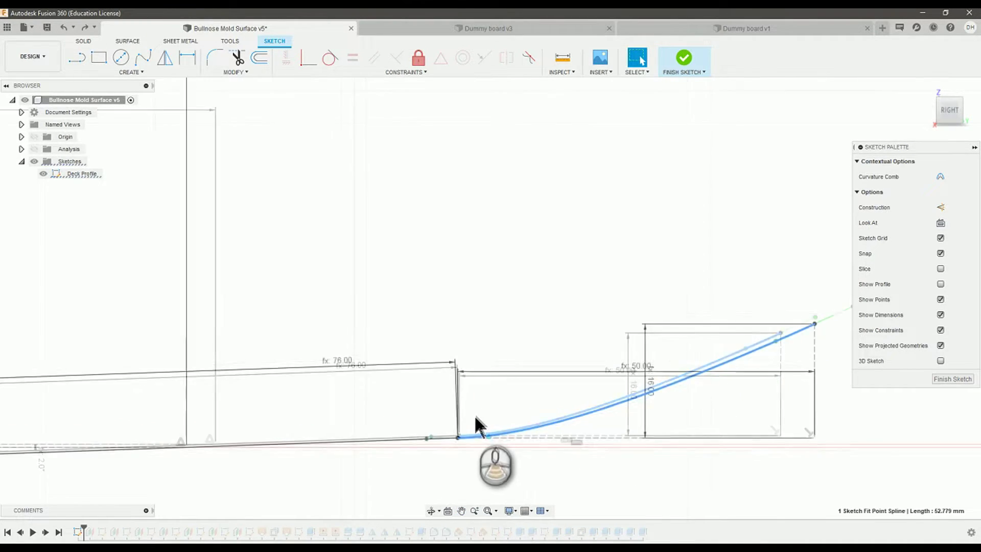
scroll(608, 423, down, 2)
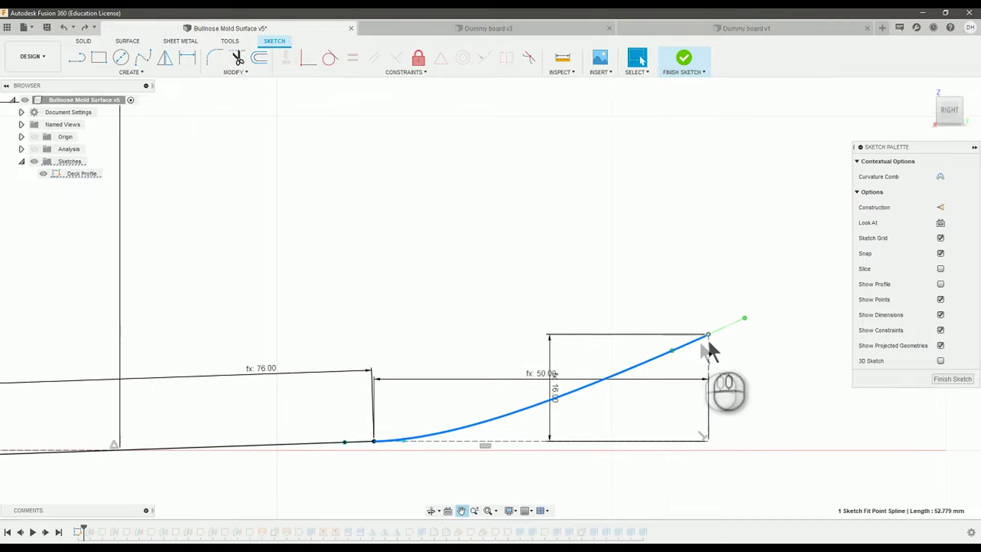
click(743, 318)
mouse_move(743, 318)
mouse_down()
mouse_move(728, 339)
mouse_move(710, 312)
mouse_move(737, 327)
mouse_move(708, 319)
mouse_move(727, 306)
mouse_up()
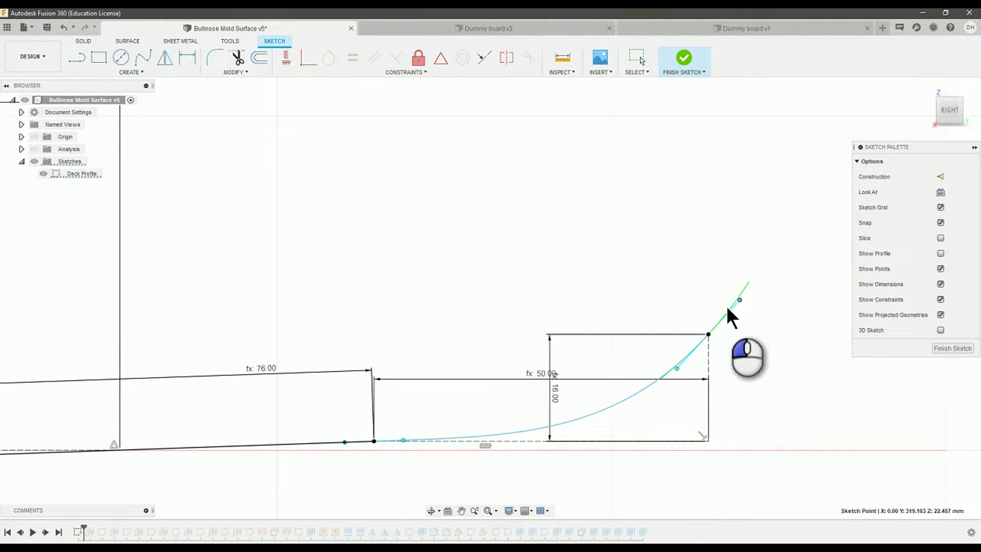
Slide the nose curve's start point left along the flat line
click(345, 442)
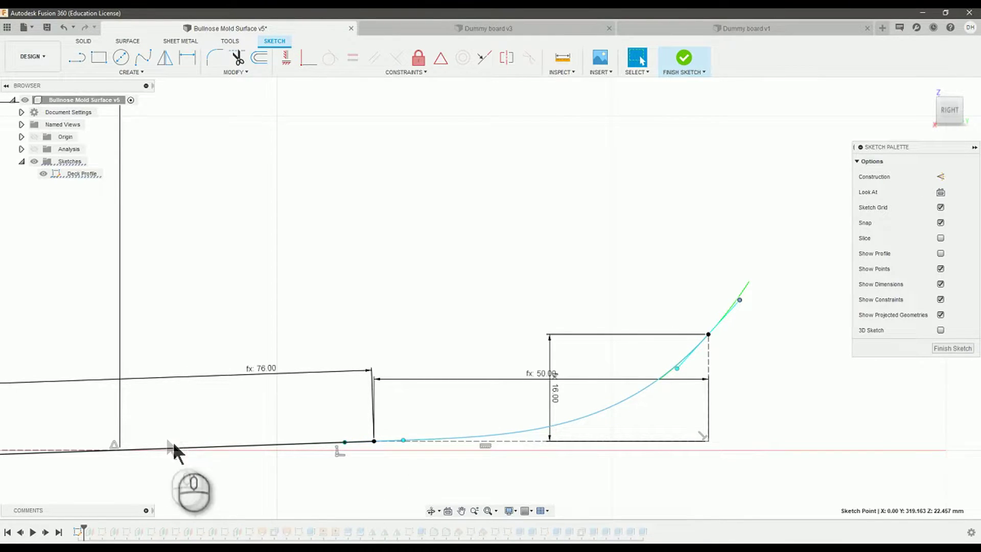
click(342, 440)
drag(342, 440, 316, 444)
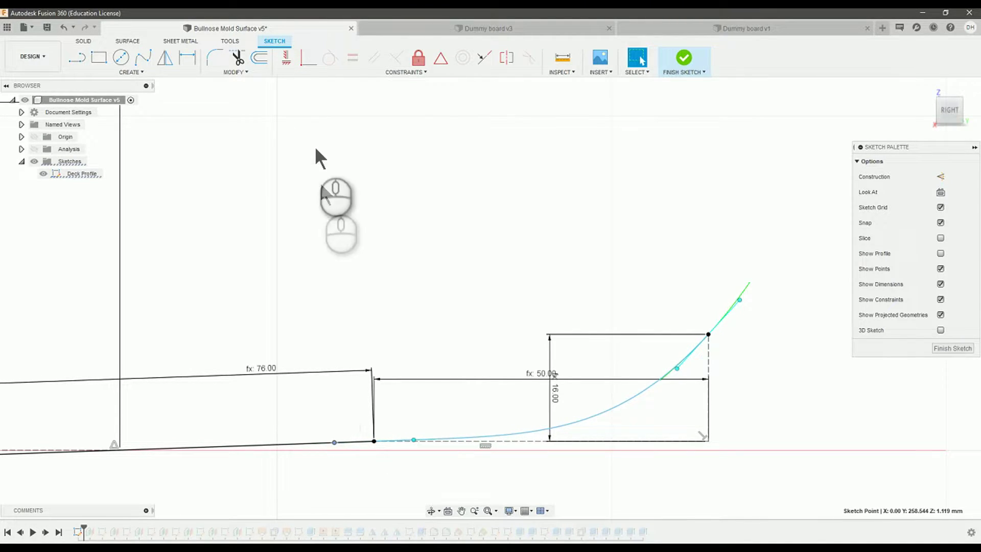
click(305, 57)
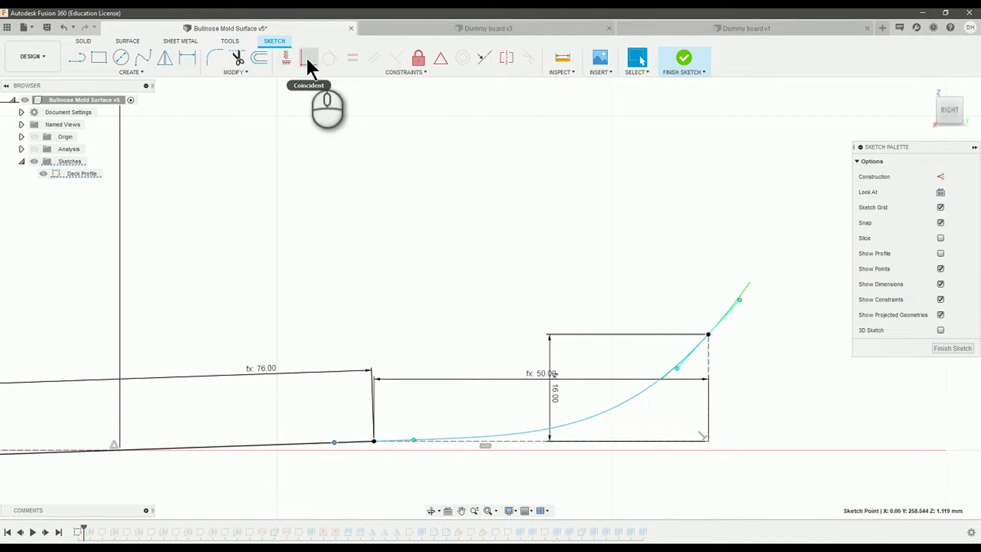
click(327, 441)
mouse_move(327, 442)
mouse_down()
mouse_move(301, 443)
mouse_move(346, 441)
mouse_move(330, 440)
mouse_up()
Move the Ø80 circle toward the nose and adjust the nose spline's end point and tangent
scroll(426, 313, down, 5)
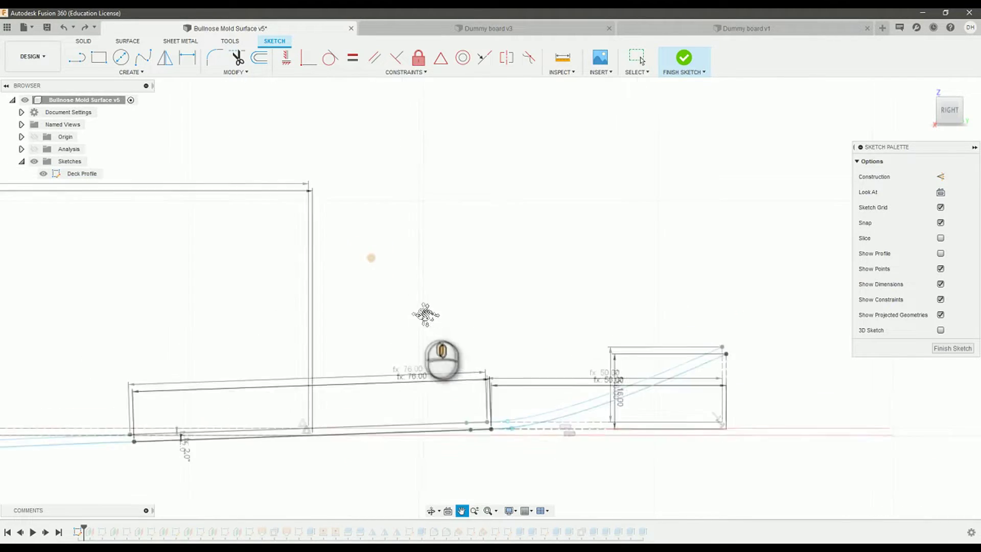
scroll(226, 195, down, 3)
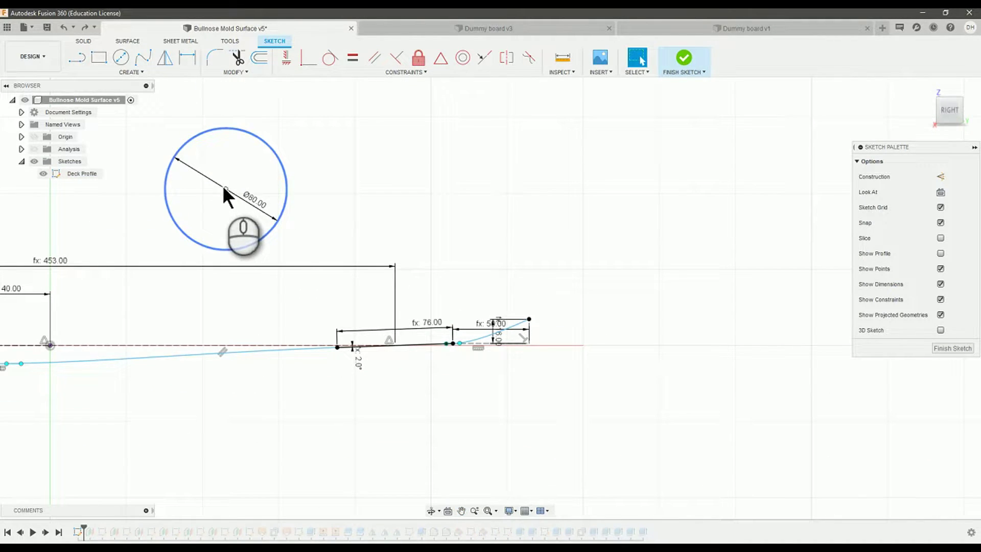
mouse_move(222, 185)
mouse_down()
mouse_move(273, 194)
mouse_move(382, 137)
mouse_up()
scroll(382, 137, up, 3)
scroll(404, 277, up, 5)
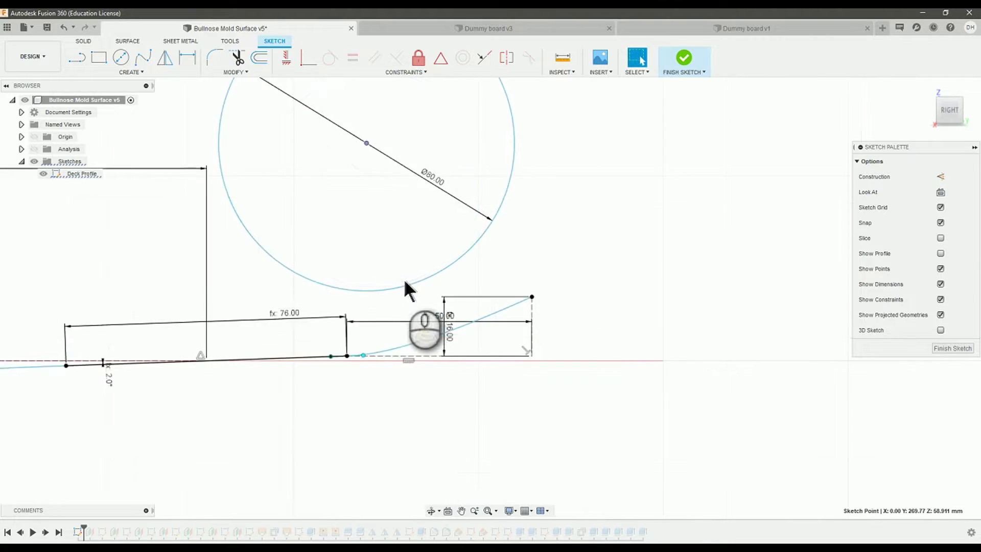
mouse_move(583, 302)
mouse_down()
mouse_move(620, 285)
mouse_move(607, 295)
mouse_move(585, 297)
mouse_move(590, 290)
mouse_up()
scroll(612, 289, up, 3)
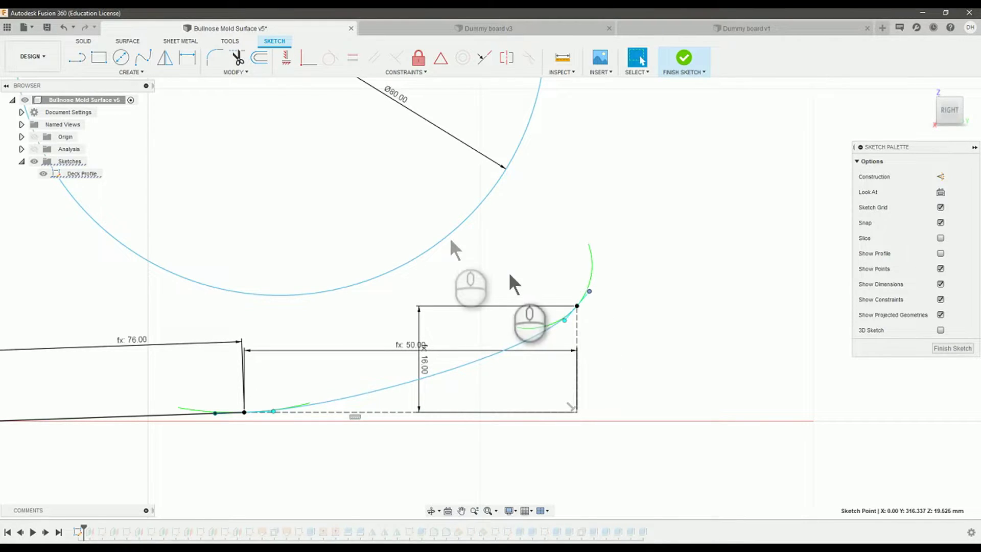
mouse_move(463, 244)
middle_down()
mouse_move(542, 335)
mouse_move(569, 323)
middle_up()
scroll(569, 323, down, 2)
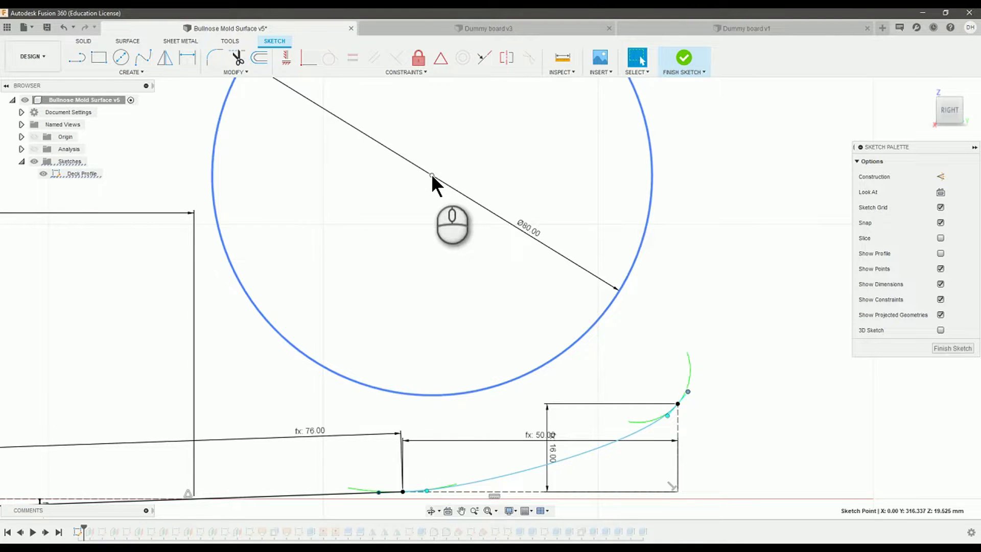
Place the Ø80 circle on the nose curve and pull the curve's end to follow it
mouse_move(431, 174)
mouse_down()
mouse_move(485, 235)
mouse_move(520, 250)
mouse_up()
scroll(698, 364, down, 2)
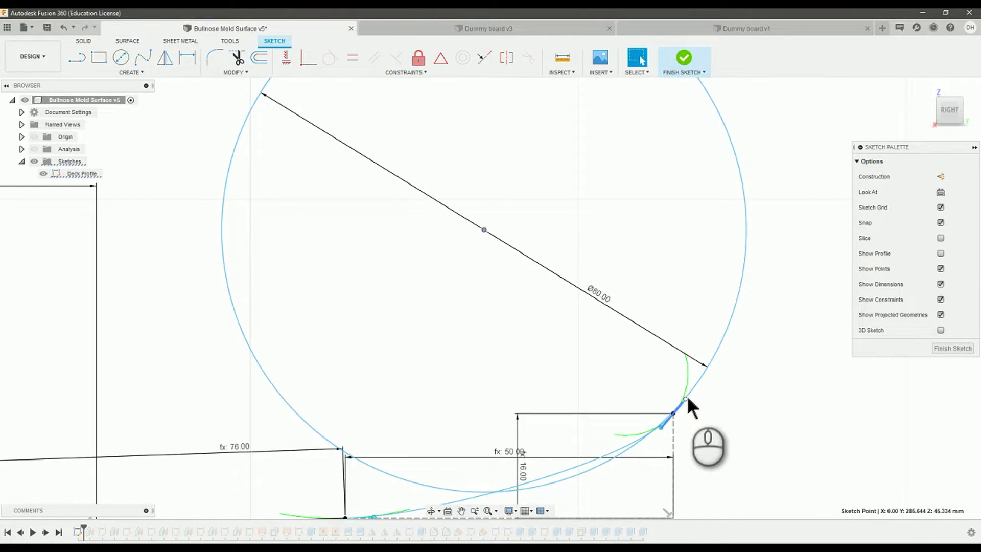
drag(687, 396, 699, 387)
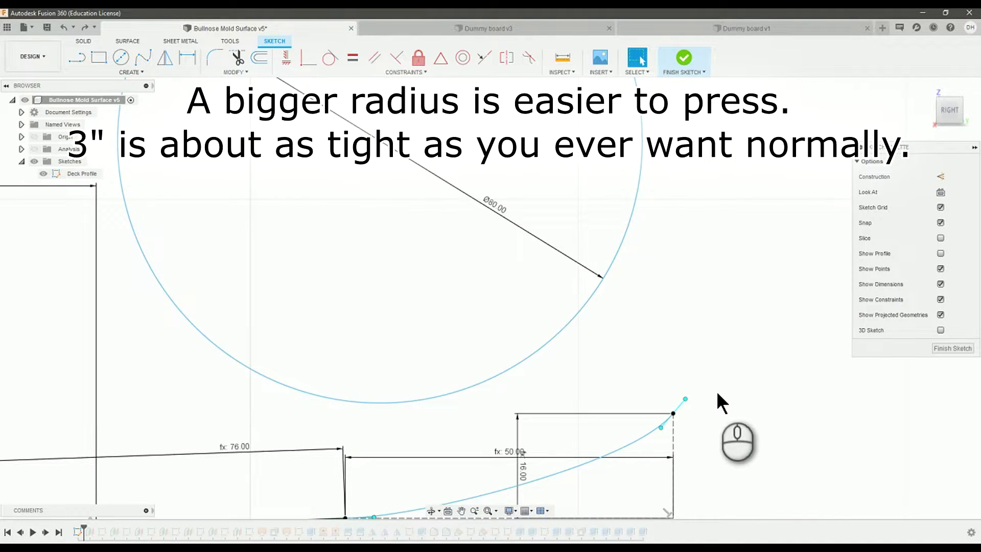
click(541, 391)
scroll(539, 395, down, 5)
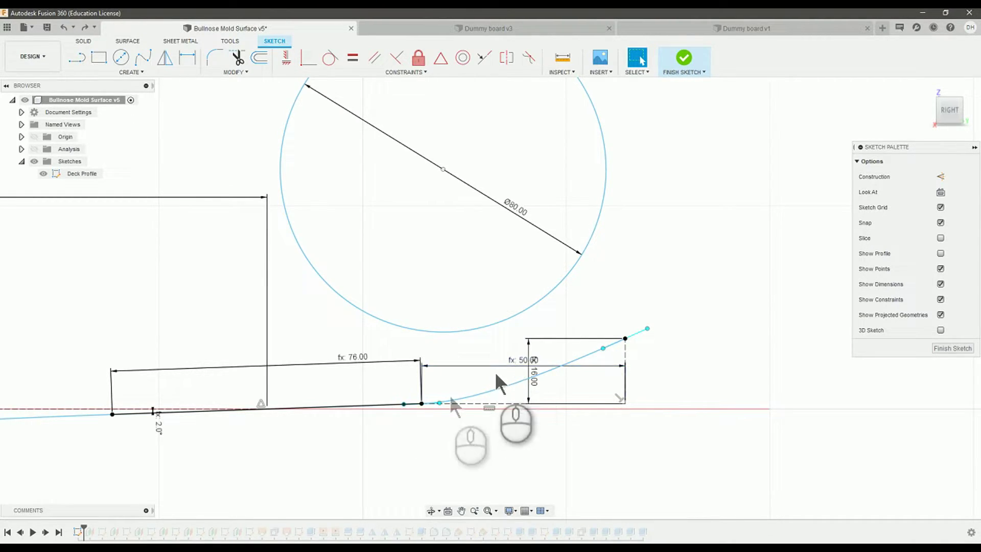
Check the short line, nose spline and end tangent segment, then pan to the 40.00 dip
click(429, 404)
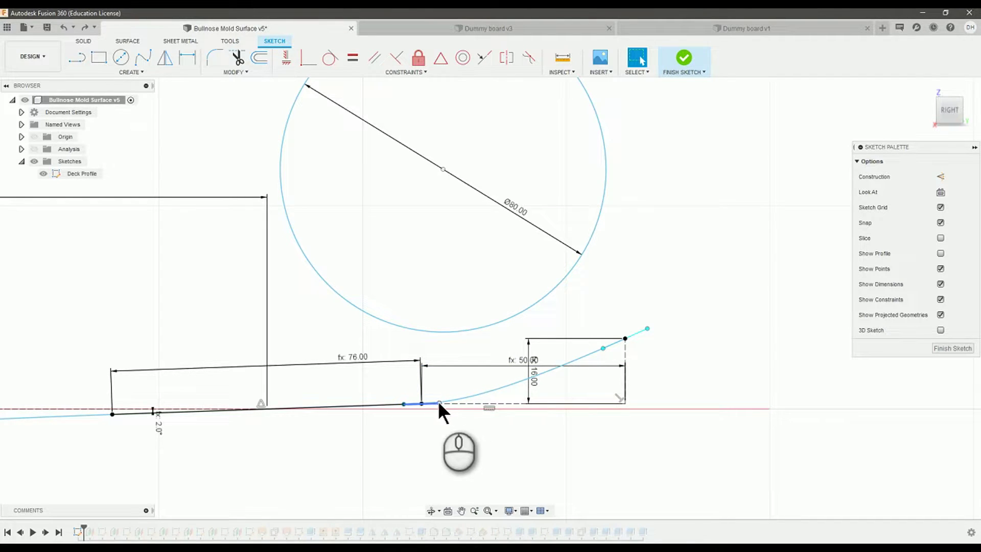
click(440, 399)
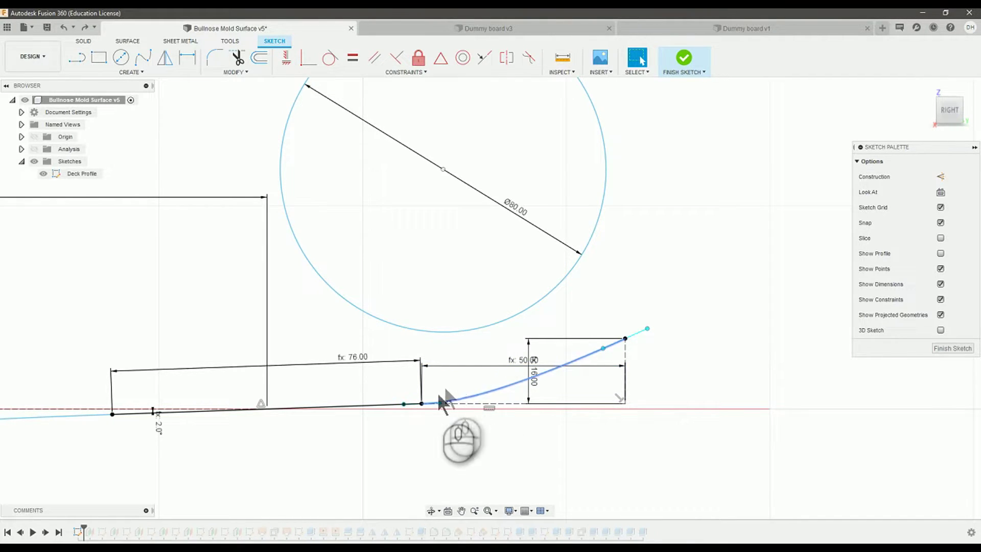
click(640, 336)
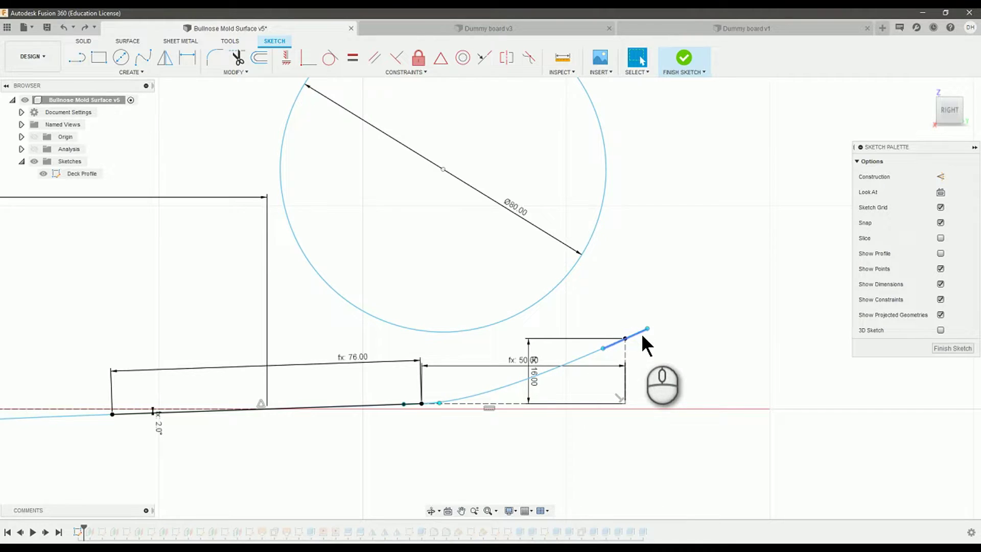
scroll(642, 333, down, 5)
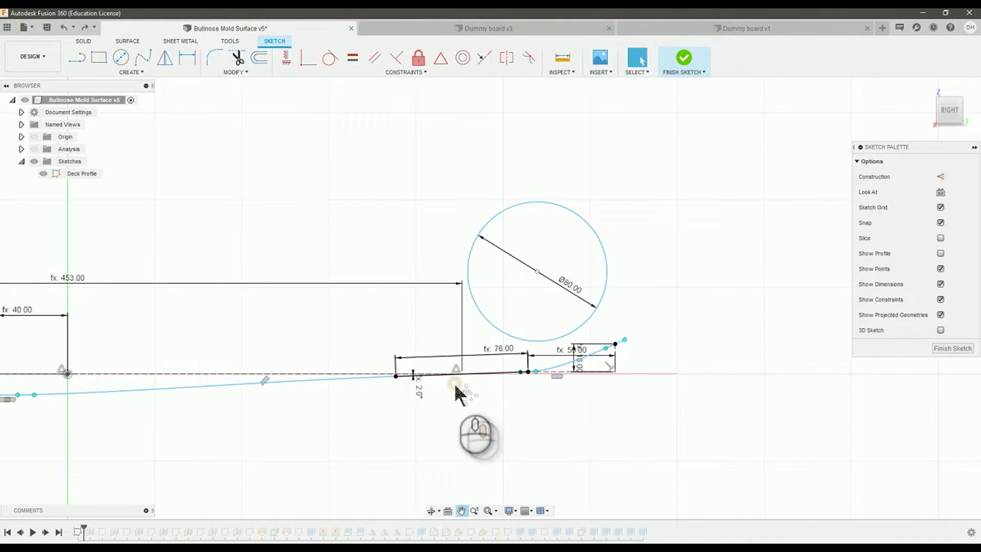
middle_drag(455, 394, 576, 393)
scroll(553, 382, down, 3)
middle_drag(396, 417, 458, 418)
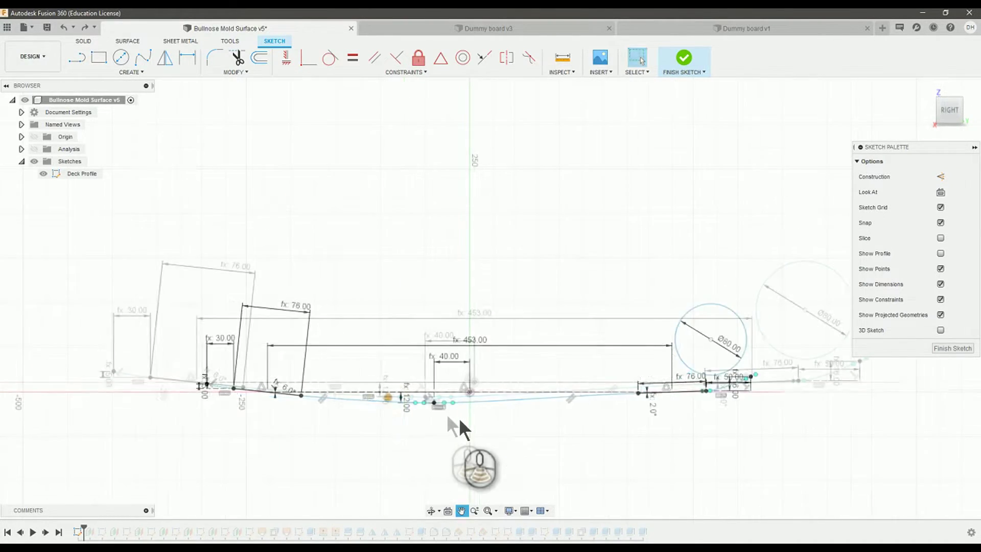
Move the Ø80 circle back above the profile's middle and select the dashed baseline
scroll(399, 383, up, 5)
scroll(399, 383, up, 3)
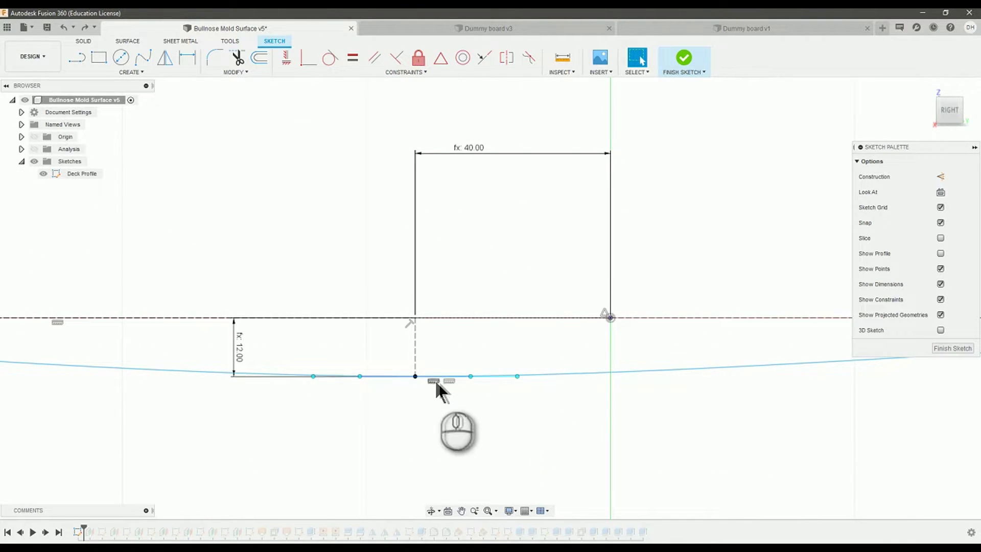
scroll(405, 378, down, 5)
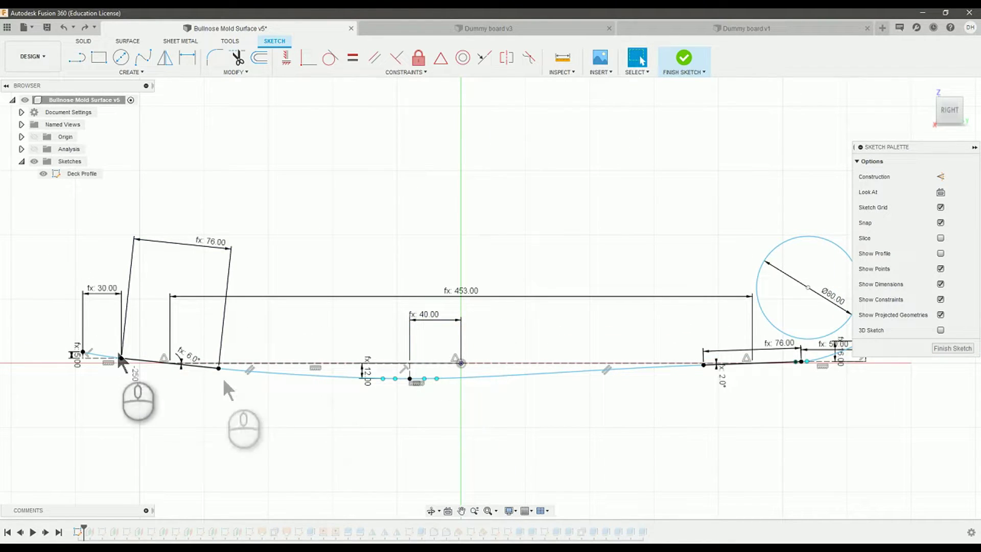
scroll(325, 389, down, 5)
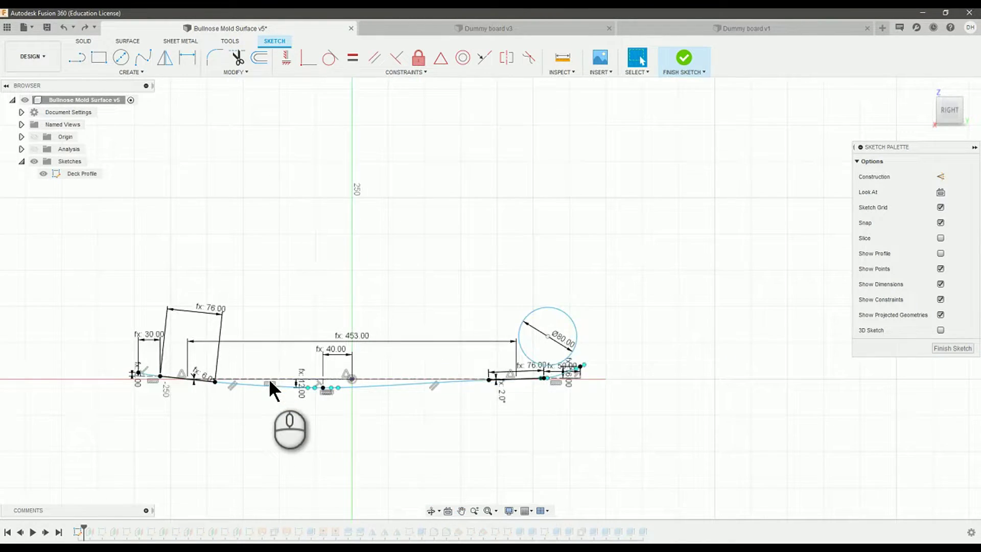
drag(609, 327, 476, 257)
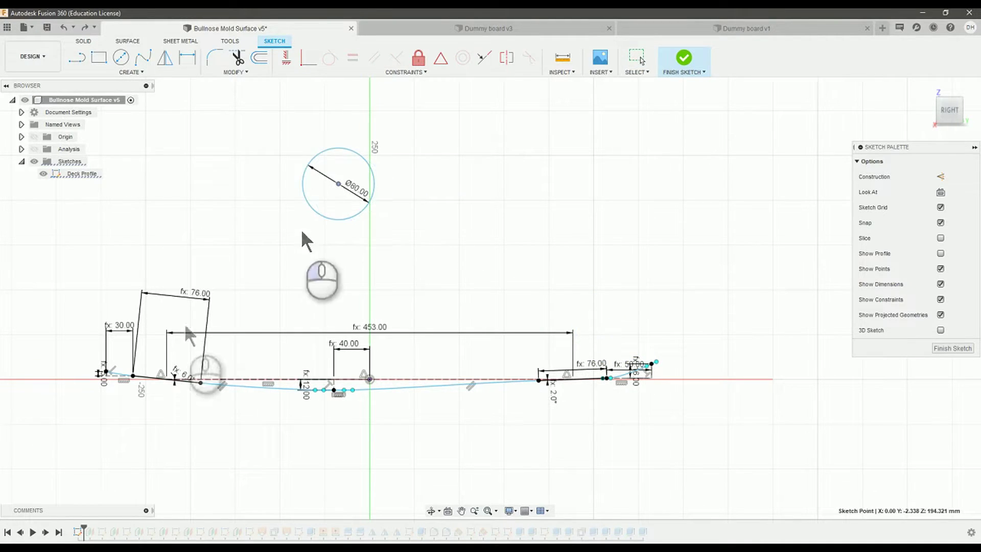
click(398, 381)
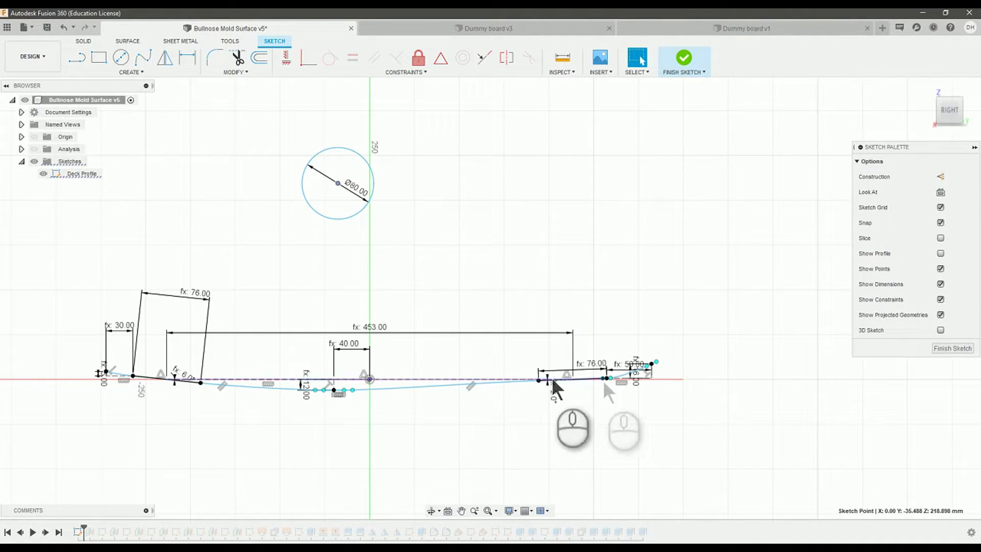
click(301, 365)
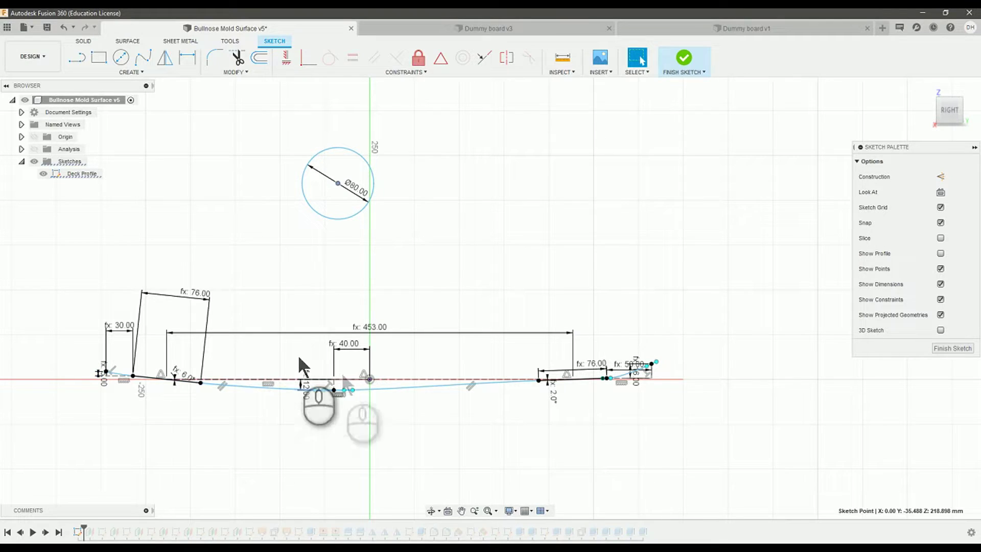
click(423, 380)
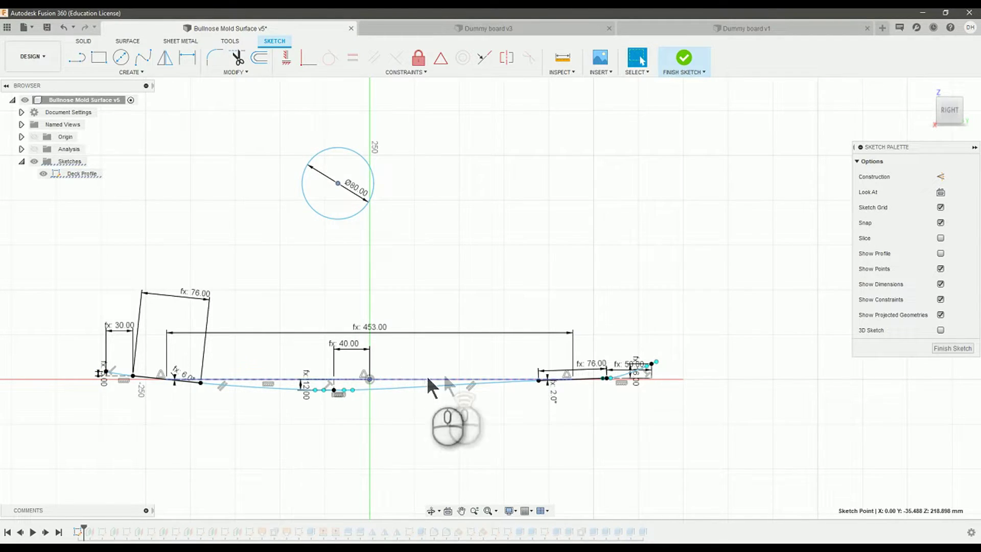
scroll(426, 382, down, 2)
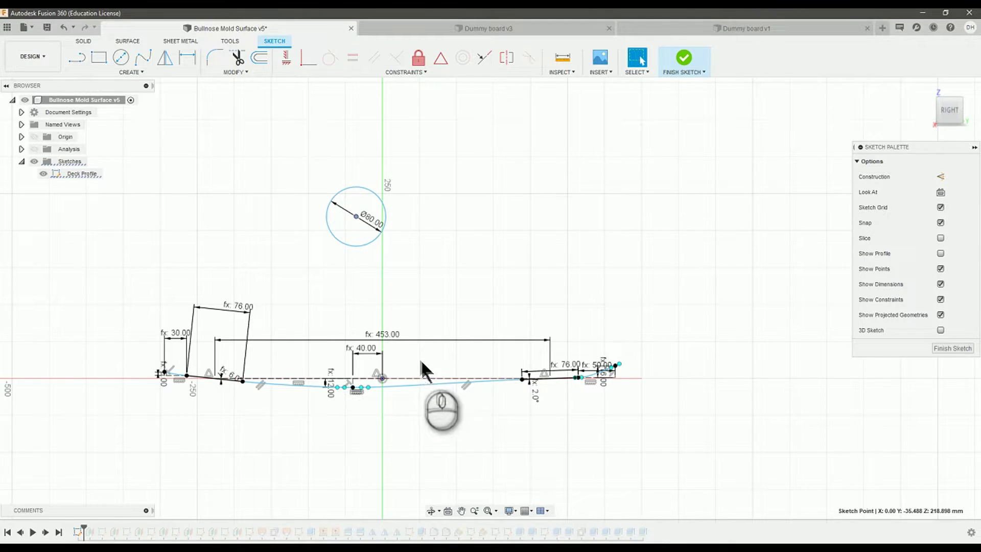
Finish the Deck Profile sketch and orbit to an angled 3D view
click(943, 348)
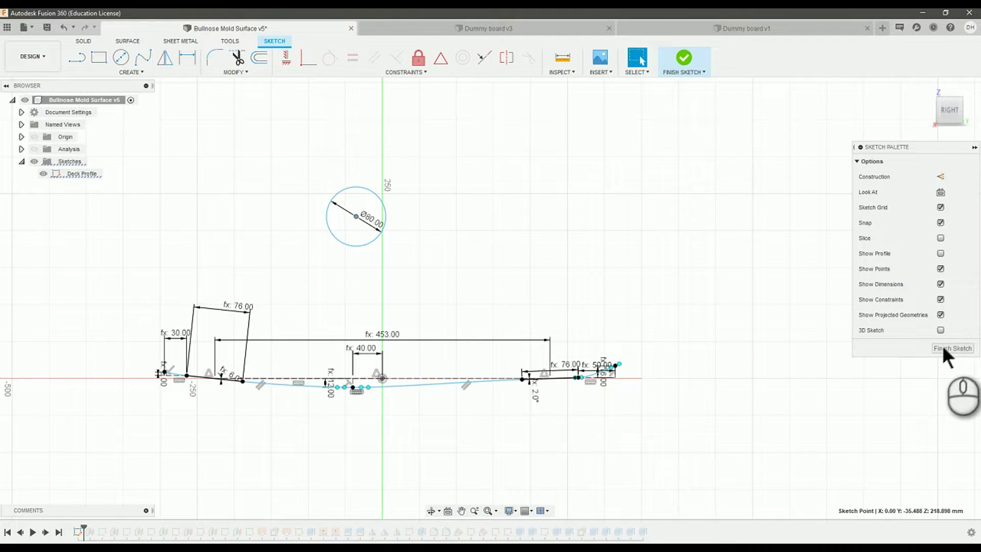
click(437, 363)
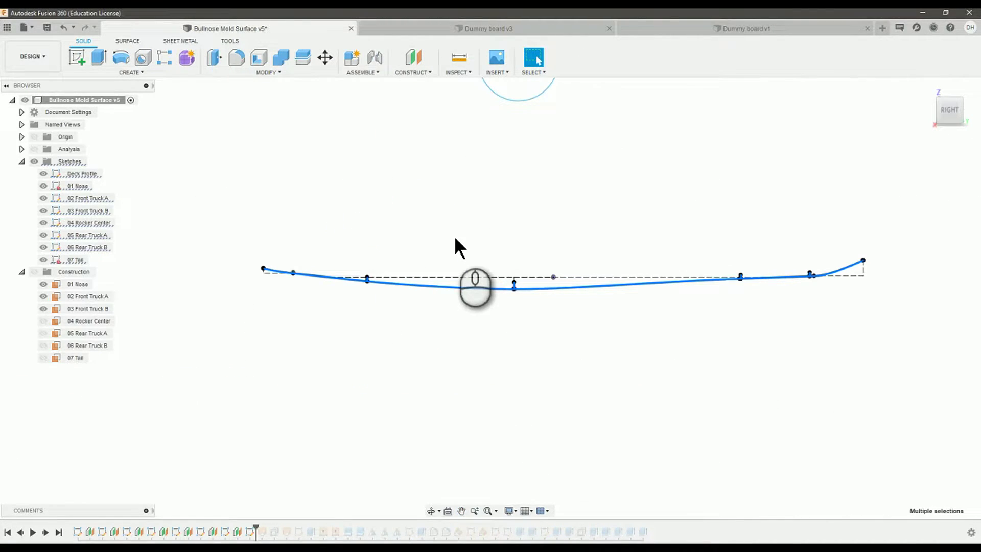
mouse_move(465, 238)
shift+middle_down()
mouse_move(475, 266)
mouse_move(436, 273)
shift+middle_up()
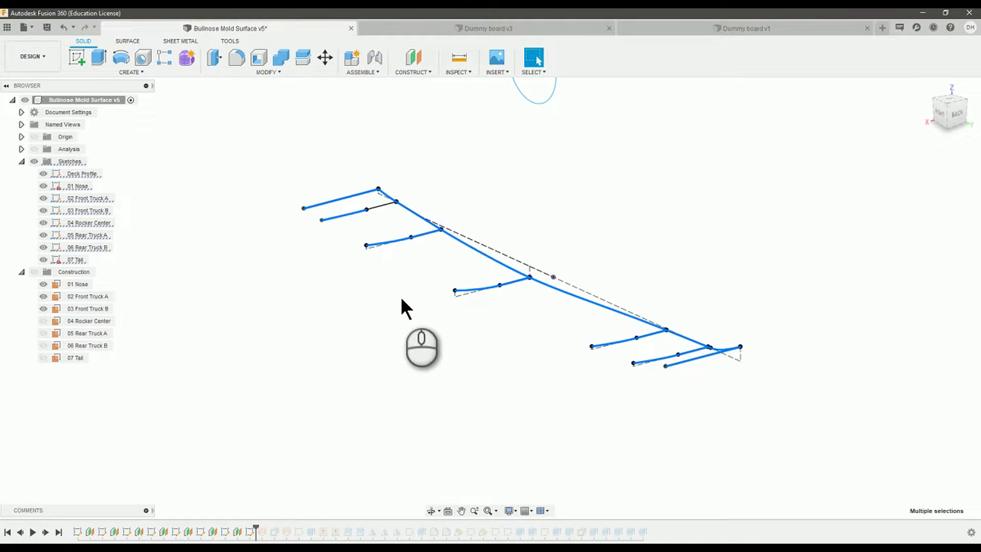
click(498, 335)
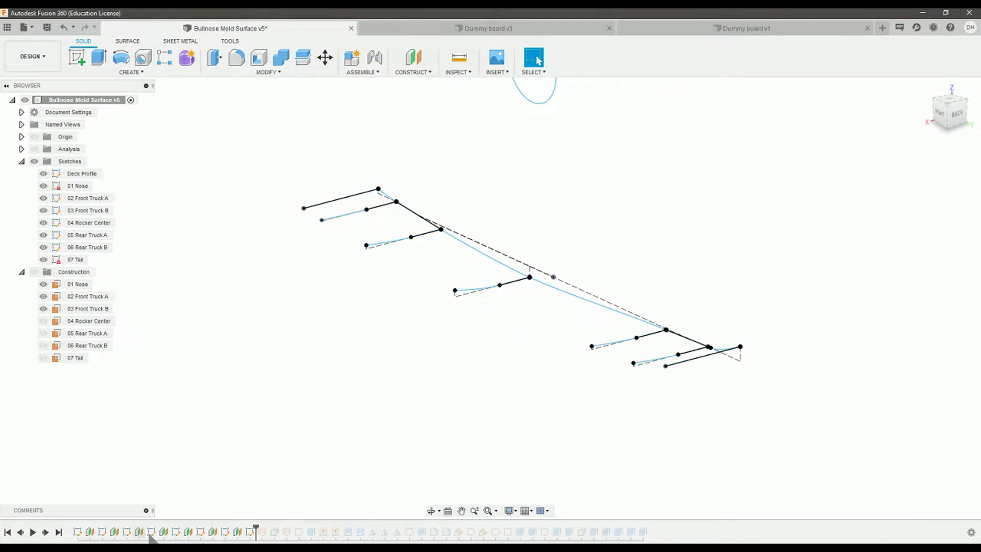
Roll the history back to 01 Nose, then forward past 02 Front Truck A and select it
drag(255, 530, 105, 531)
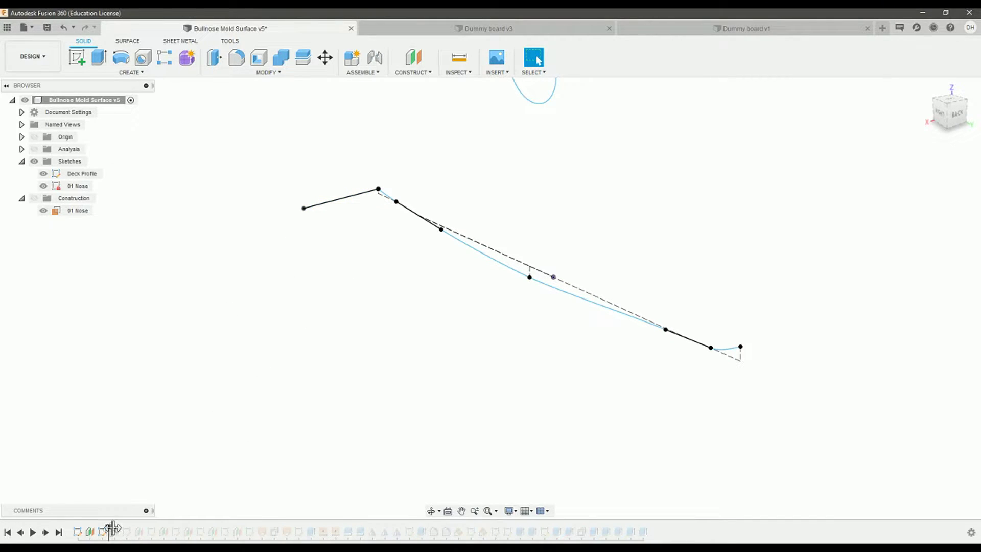
drag(108, 528, 132, 531)
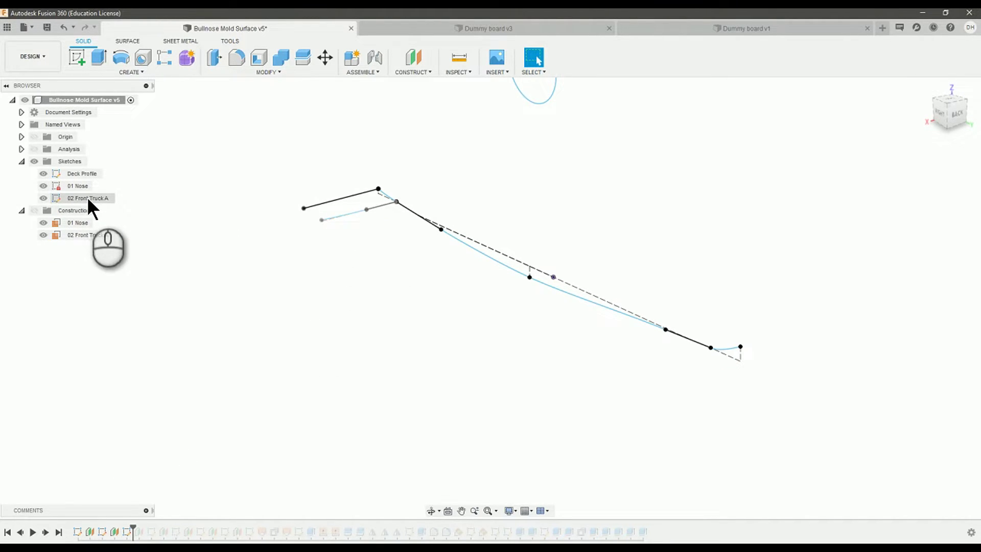
click(393, 203)
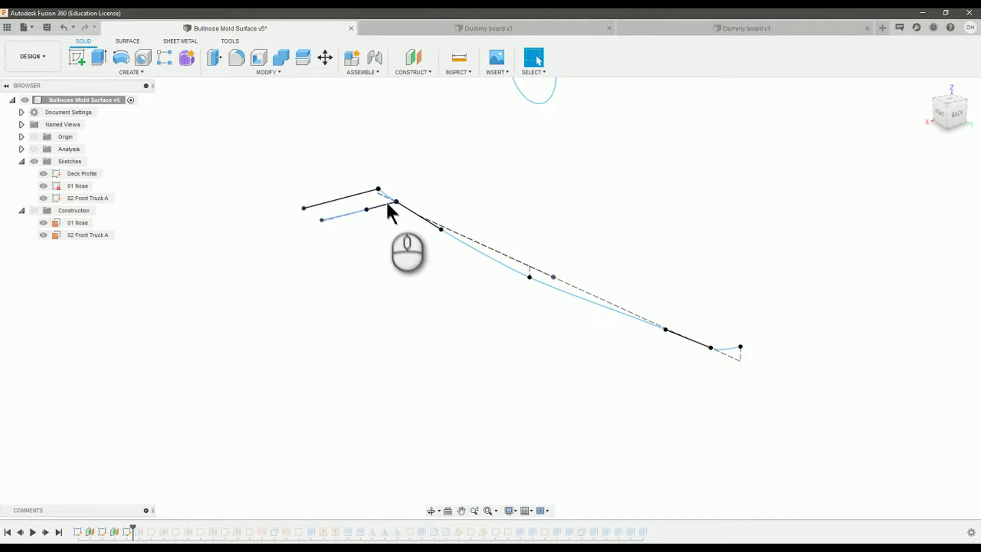
click(127, 532)
Edit 02 Front Truck A and window-delete its lines and fx: 95.00 and 38.00 dimensions
double_click(126, 532)
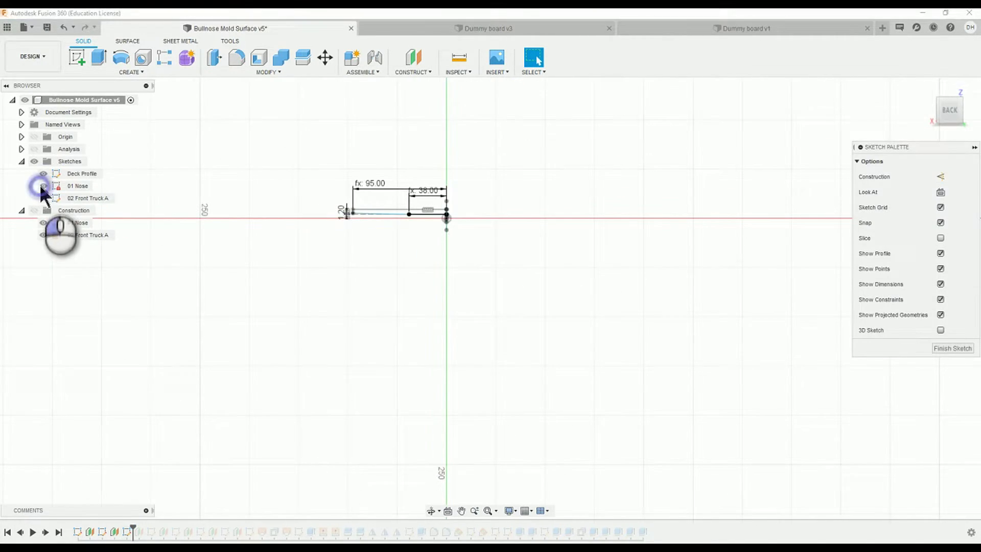
scroll(333, 224, up, 5)
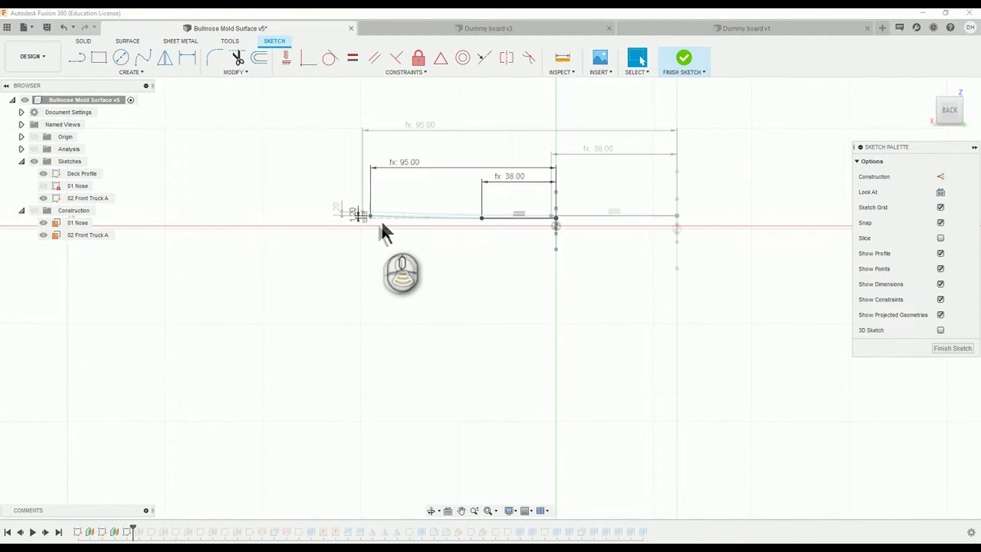
mouse_move(460, 296)
middle_down()
mouse_move(474, 338)
mouse_move(501, 328)
mouse_move(534, 342)
middle_up()
scroll(697, 263, up, 2)
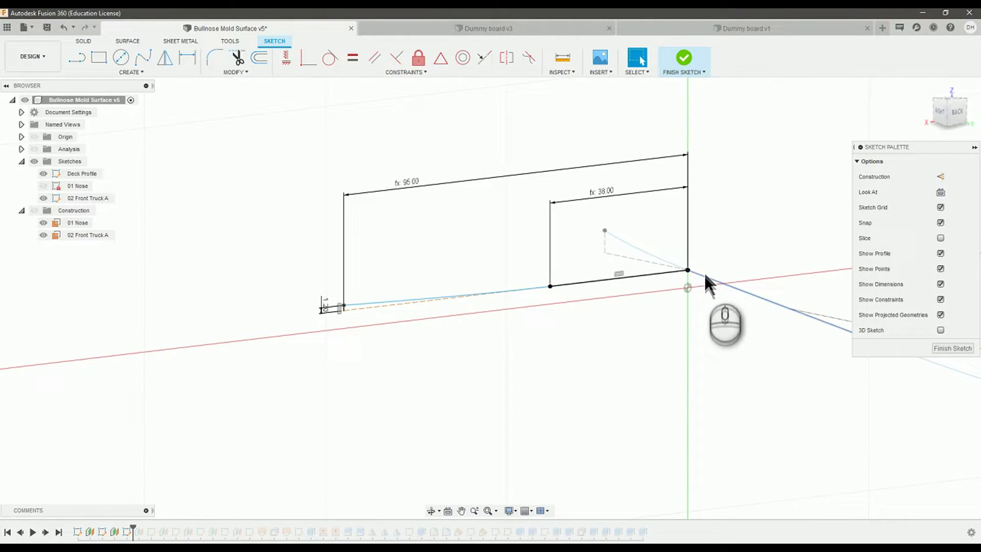
click(704, 275)
click(675, 263)
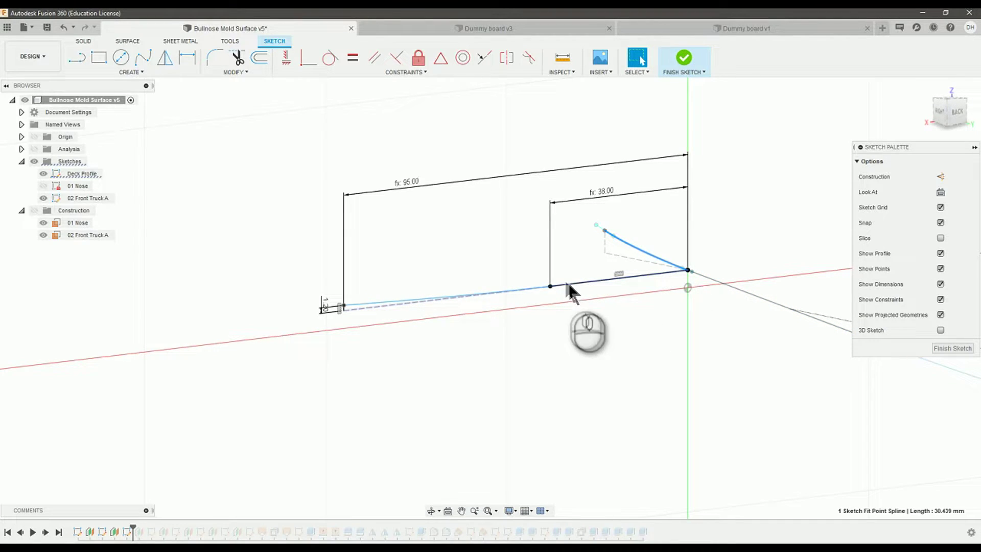
mouse_move(285, 150)
mouse_down()
mouse_move(670, 372)
mouse_move(701, 372)
mouse_up()
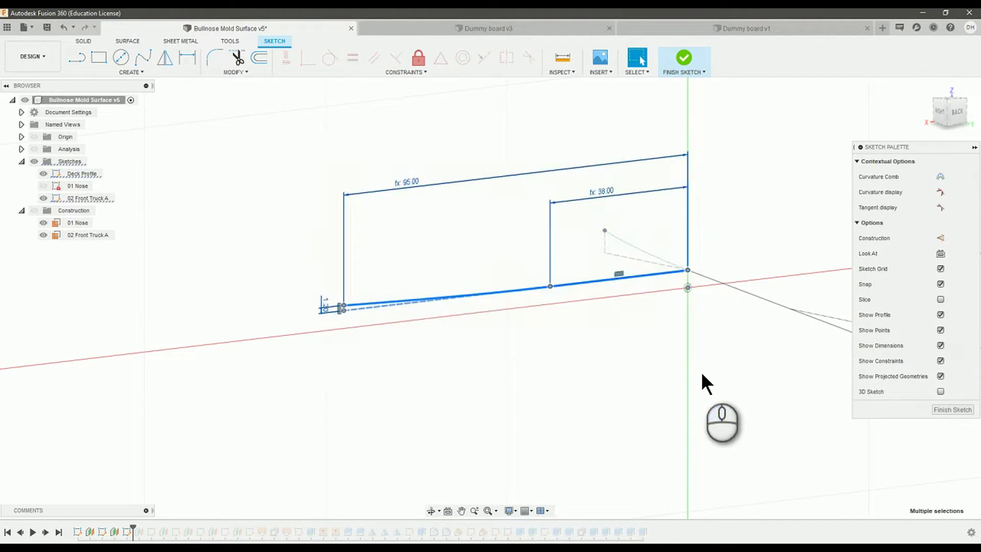
key(Delete)
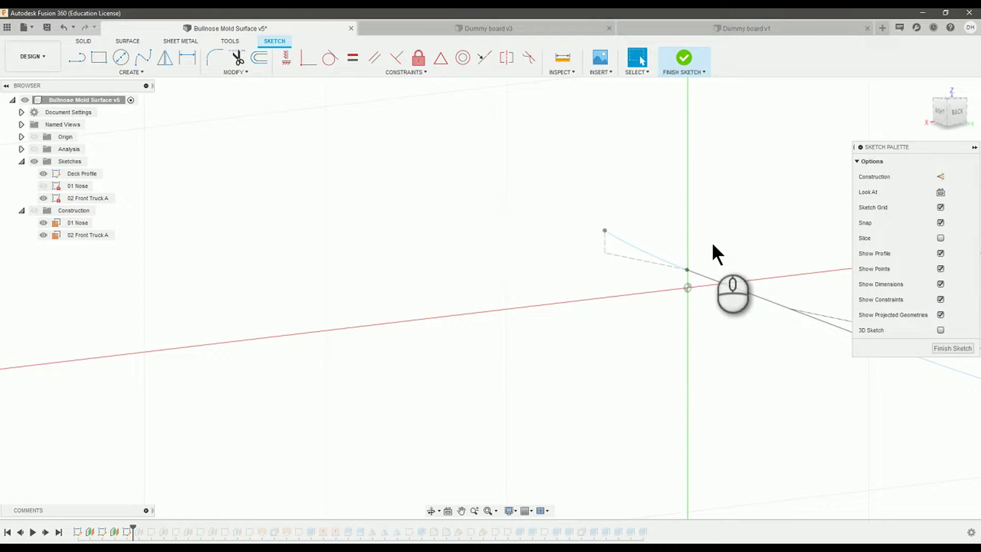
click(128, 72)
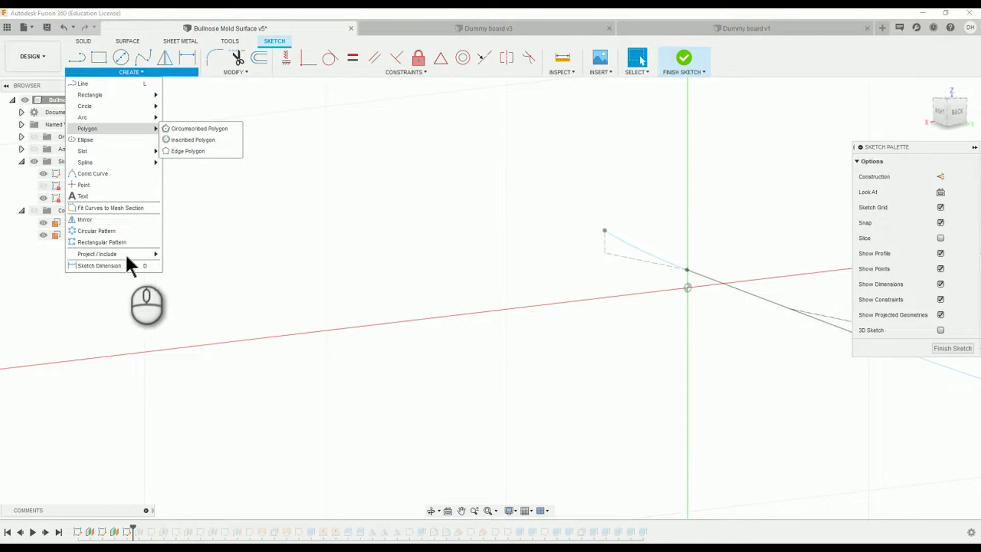
mouse_move(137, 253)
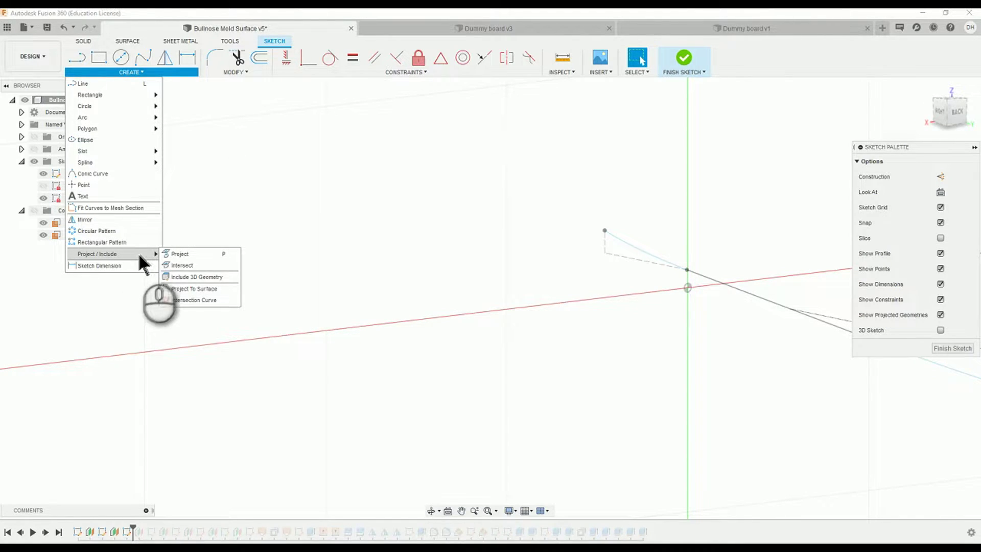
click(176, 266)
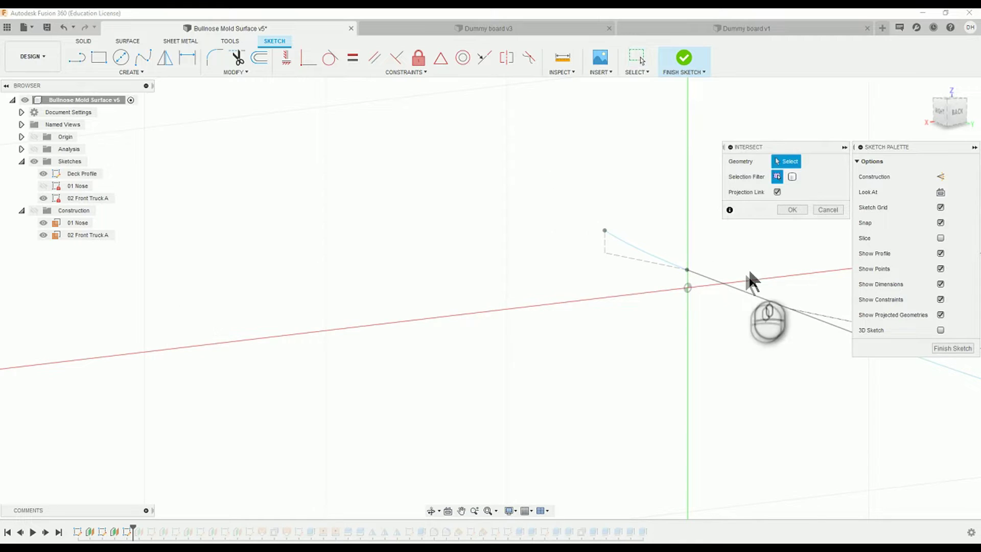
click(704, 277)
shift+middle_drag(694, 264, 693, 256)
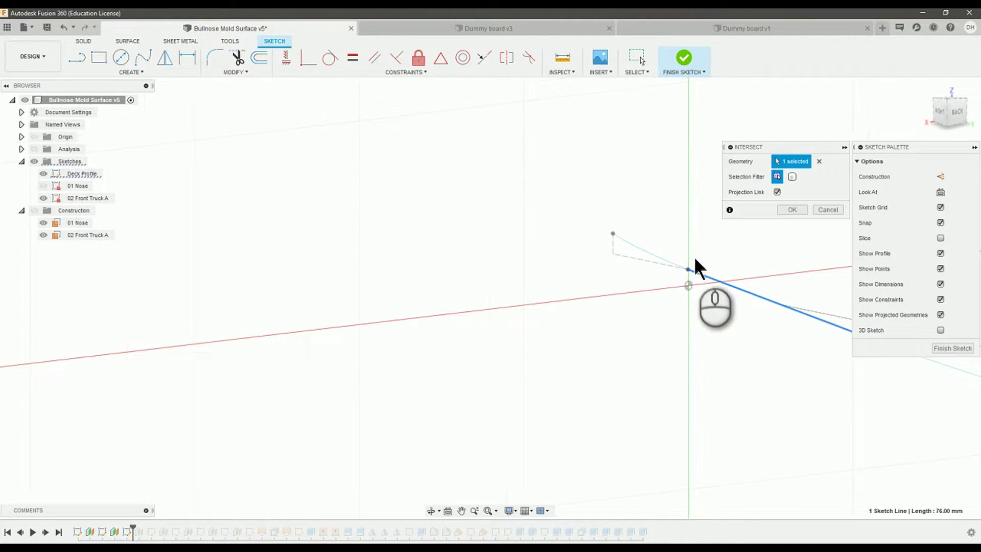
click(790, 209)
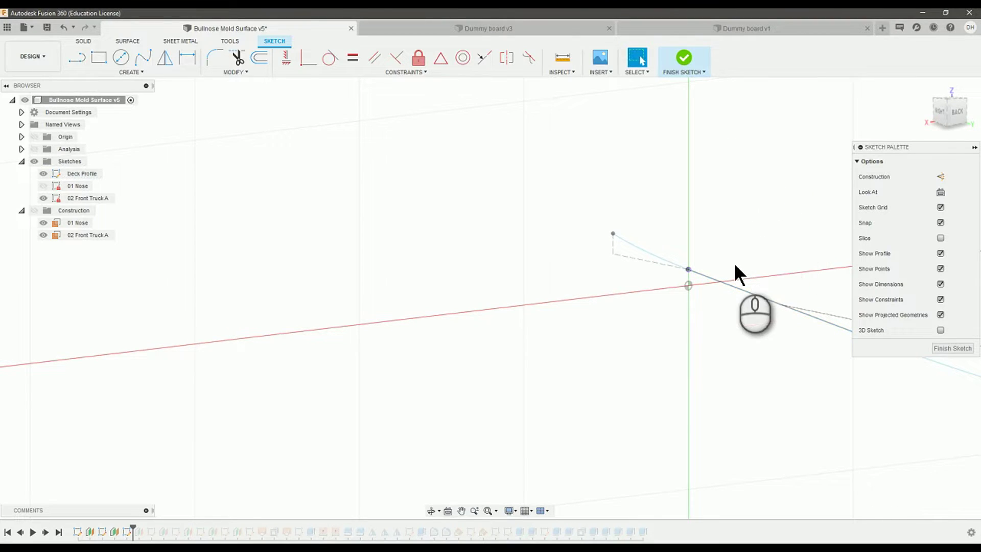
key(l)
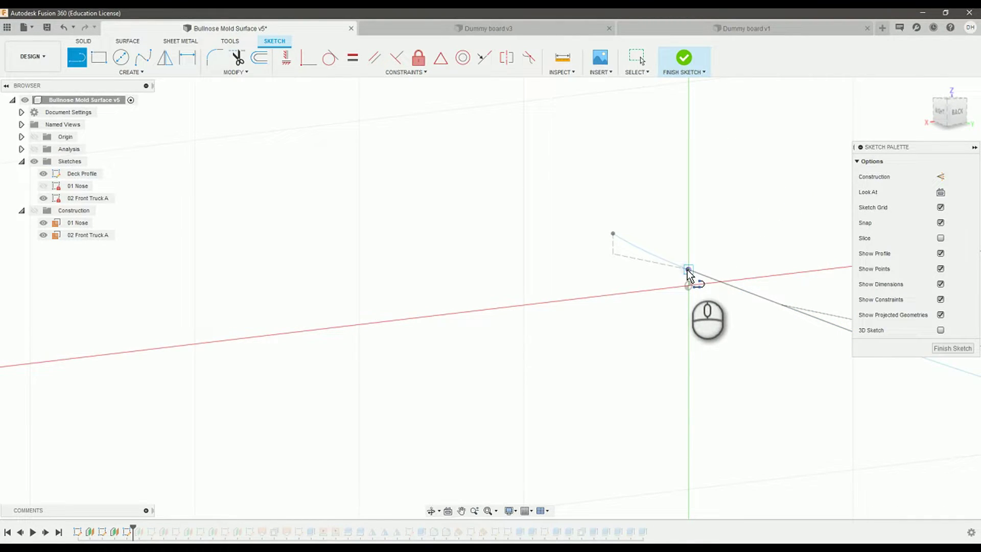
click(688, 271)
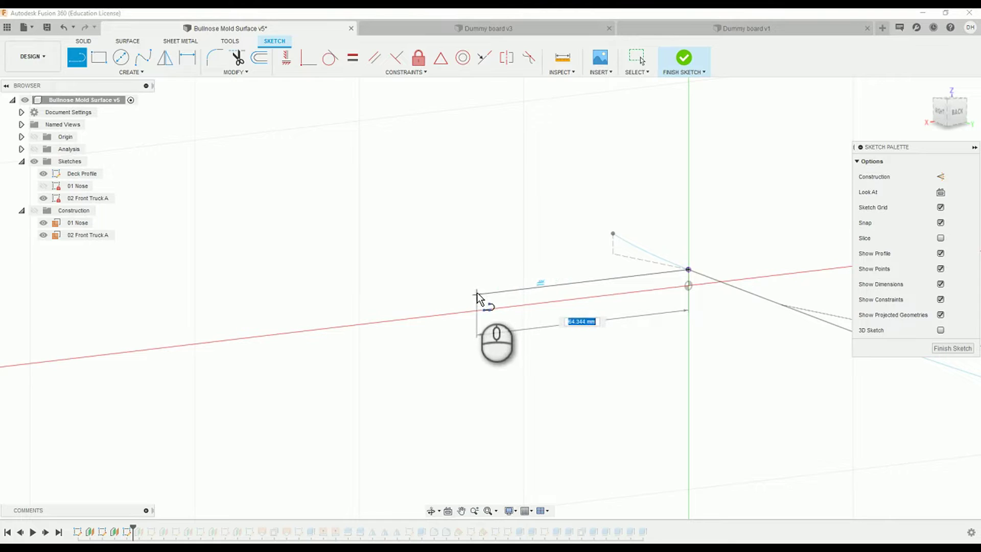
click(477, 294)
drag(479, 296, 408, 281)
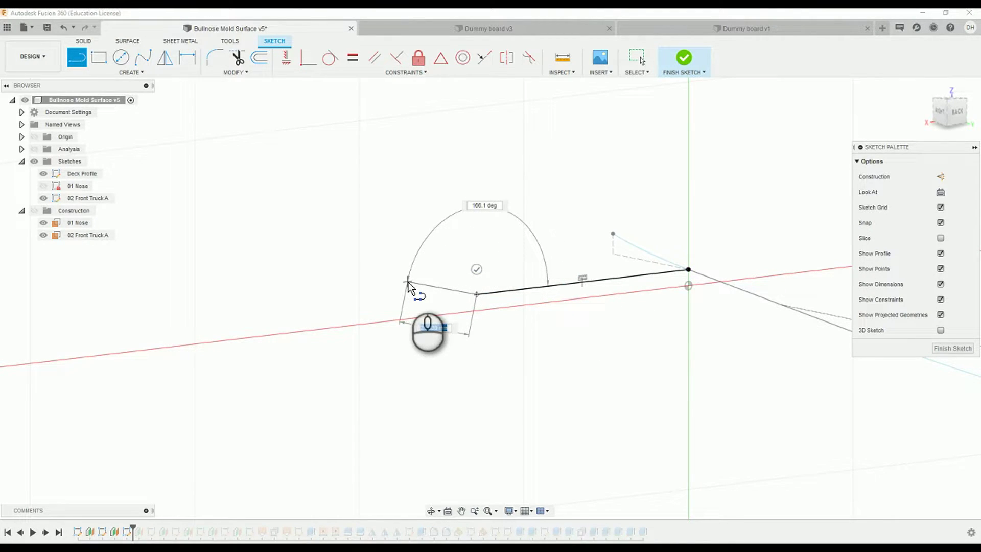
click(408, 281)
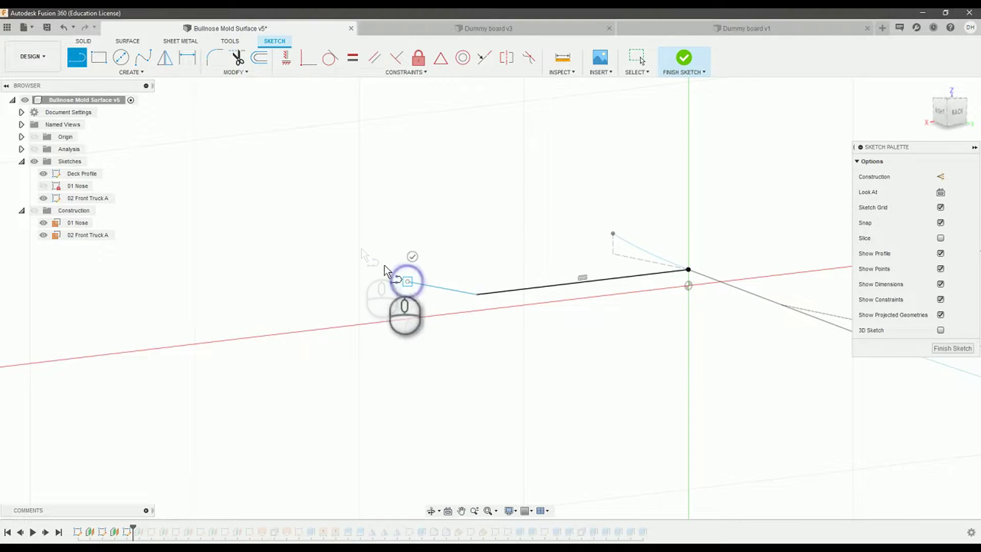
click(294, 244)
click(287, 190)
key(Escape)
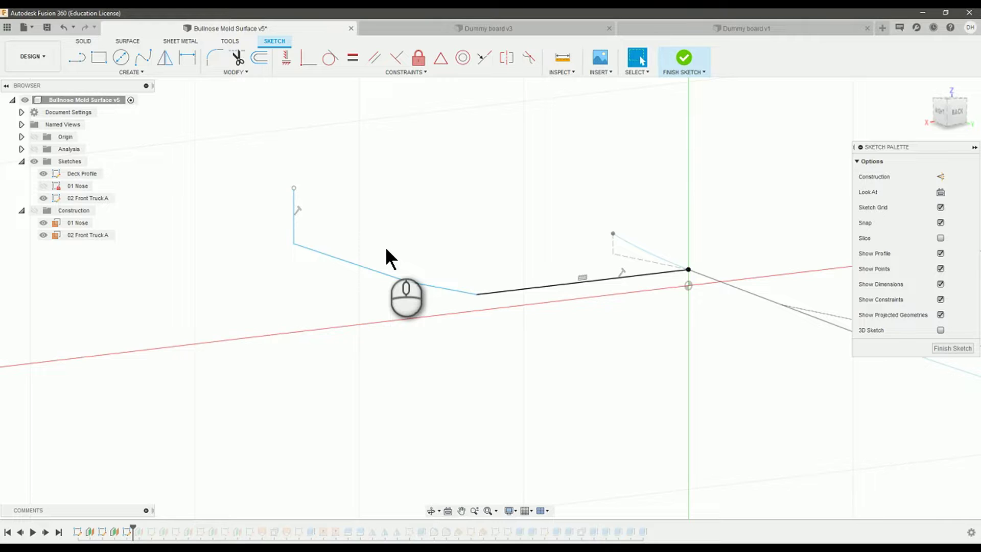
key(ctrl+z)
key(ctrl+z)
key(ctrl+z)
key(ctrl+z)
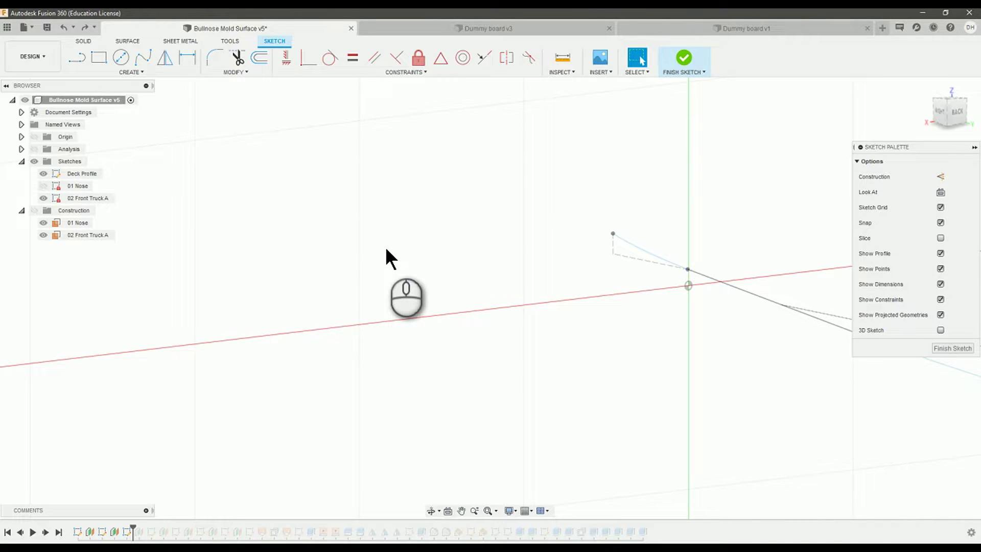
Undo to restore the profile lines and drive the 38 dimension with StringerWidth
key(ctrl+z)
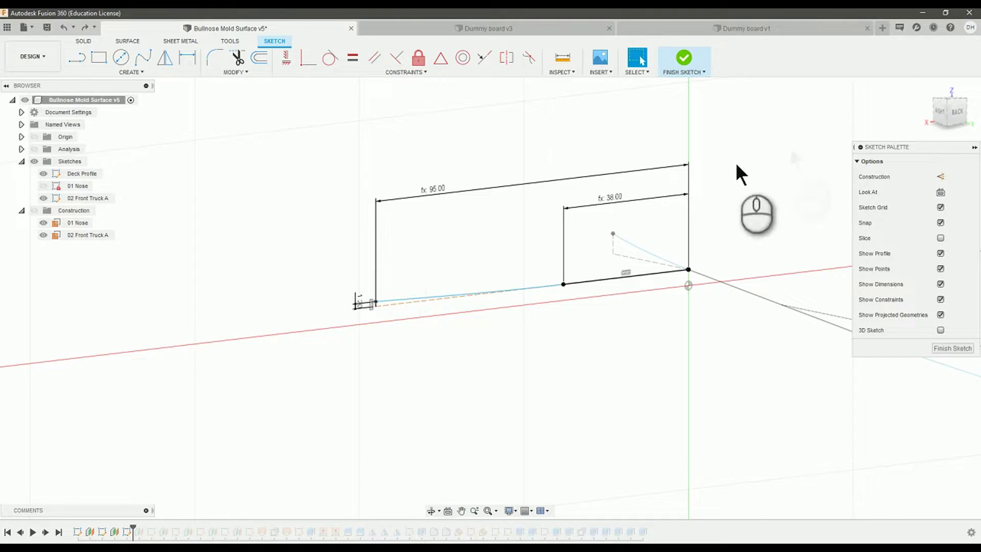
click(956, 111)
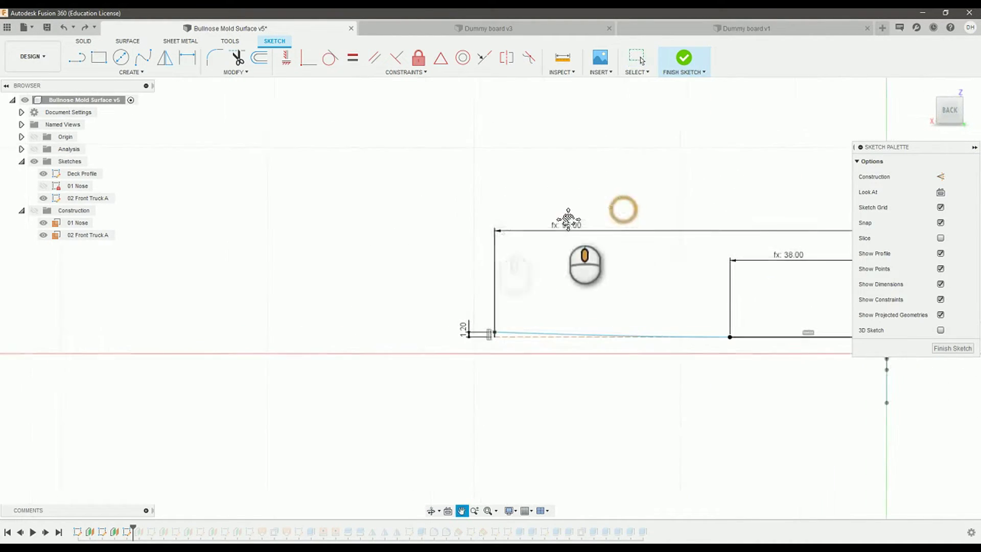
middle_drag(565, 219, 423, 225)
double_click(586, 282)
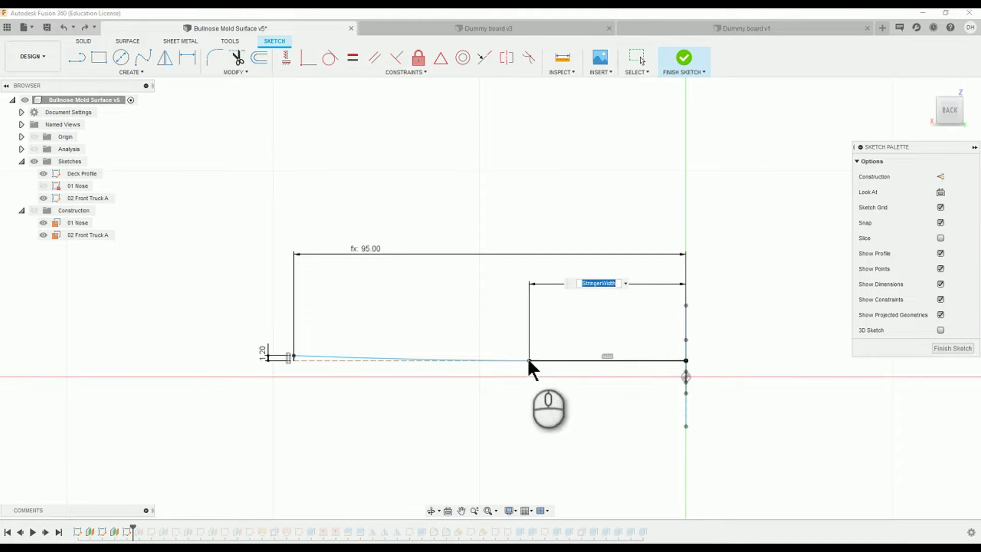
mouse_move(651, 431)
shift+middle_down()
mouse_move(689, 425)
mouse_move(695, 394)
shift+middle_up()
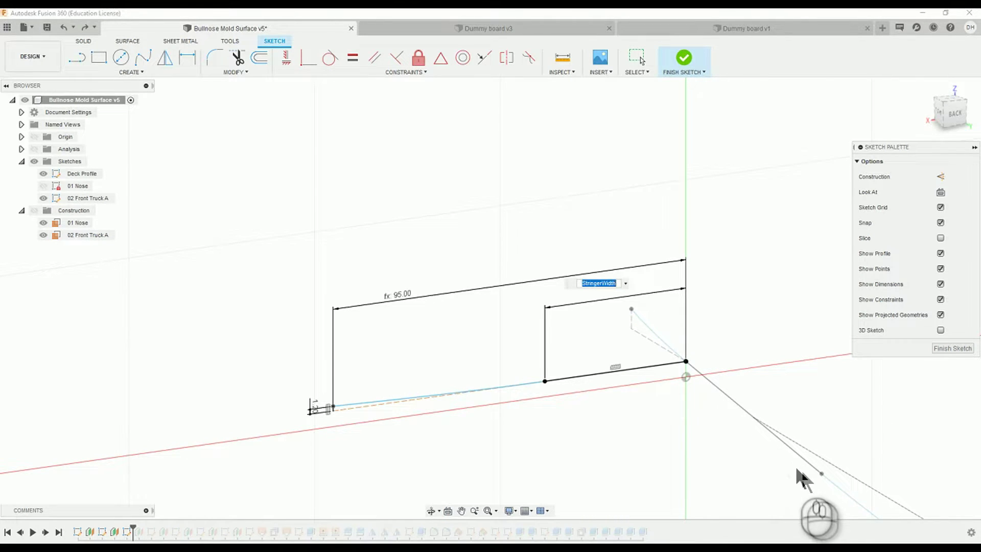
mouse_move(706, 403)
middle_down()
mouse_move(716, 406)
mouse_move(672, 380)
middle_up()
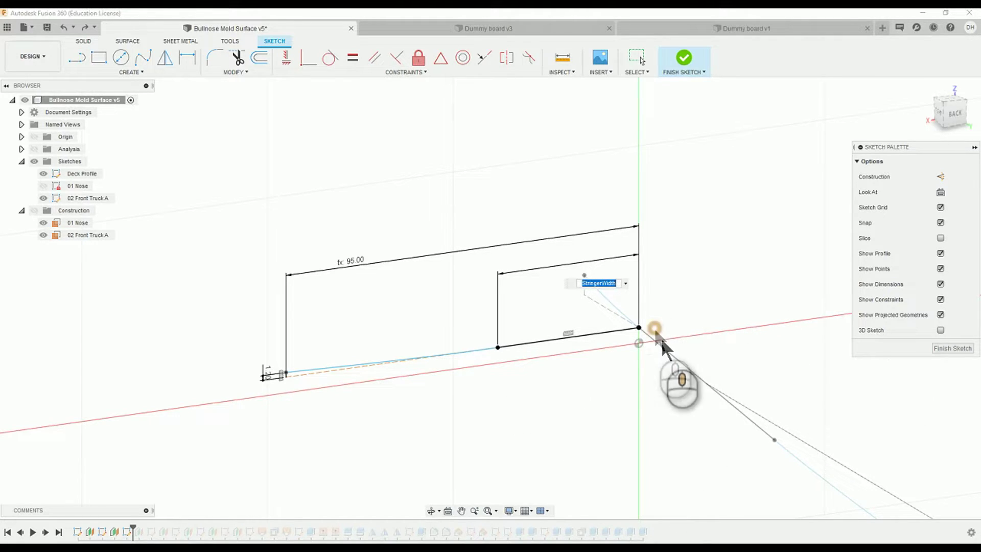
shift+middle_drag(650, 331, 642, 344)
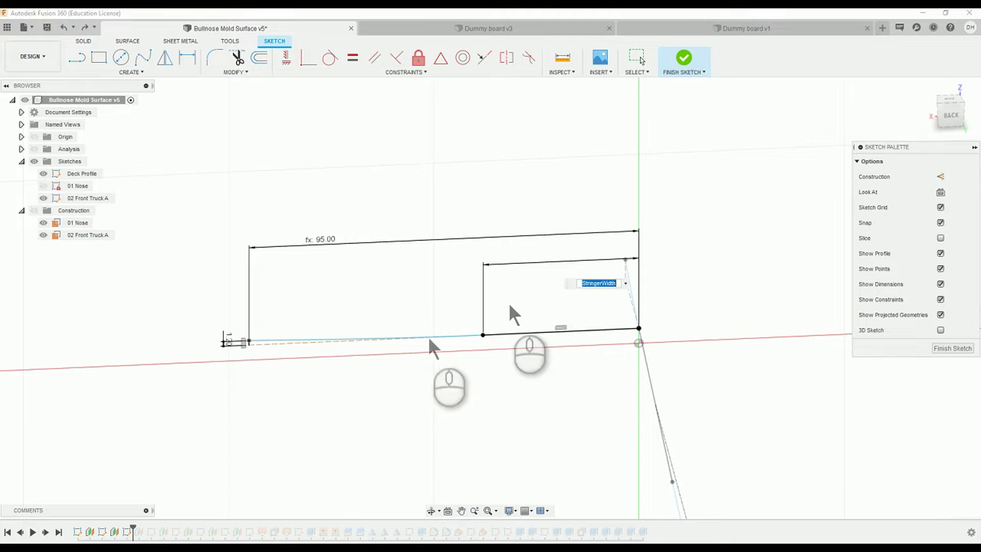
click(417, 238)
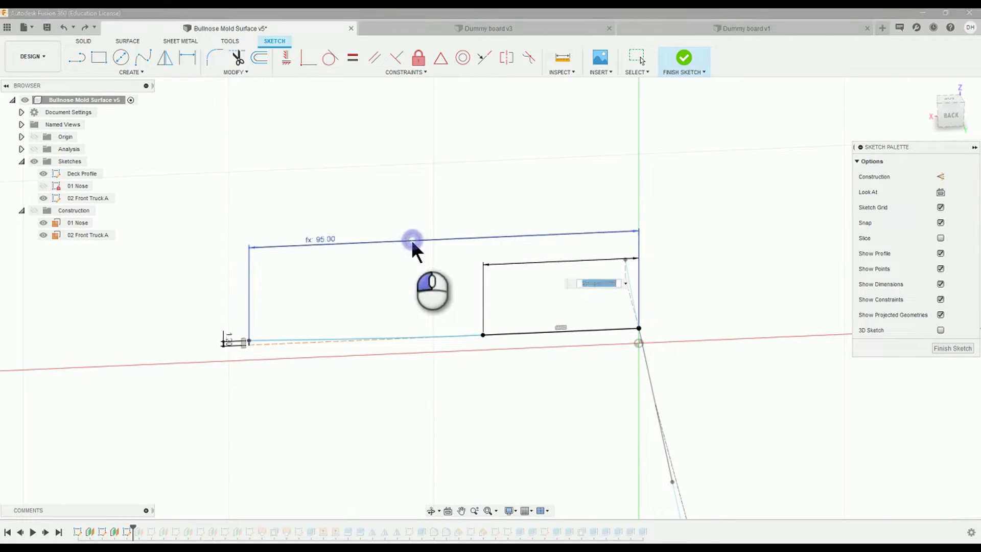
Drive the 95 dimension with BoardWidth and confirm the 1.2 mm offset
double_click(469, 236)
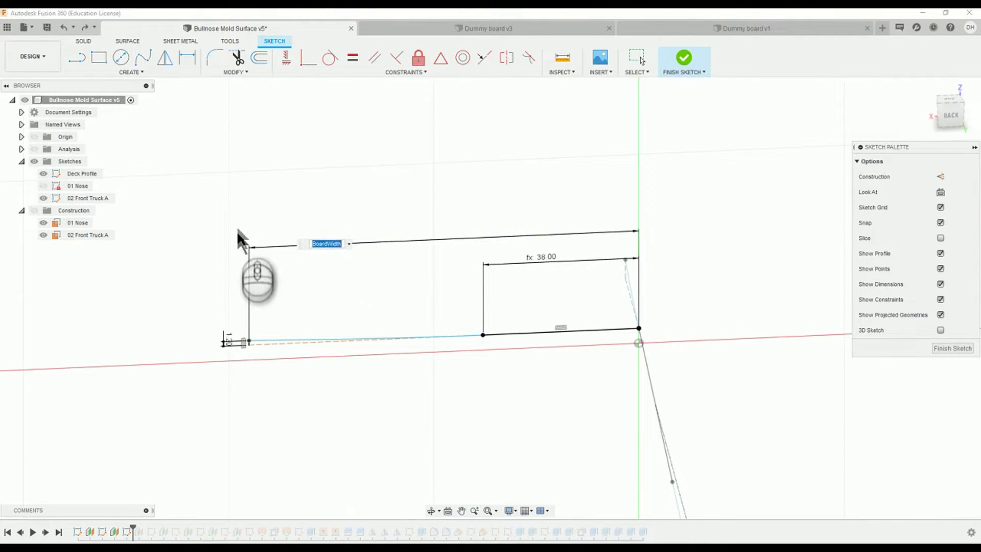
click(249, 258)
scroll(224, 342, up, 4)
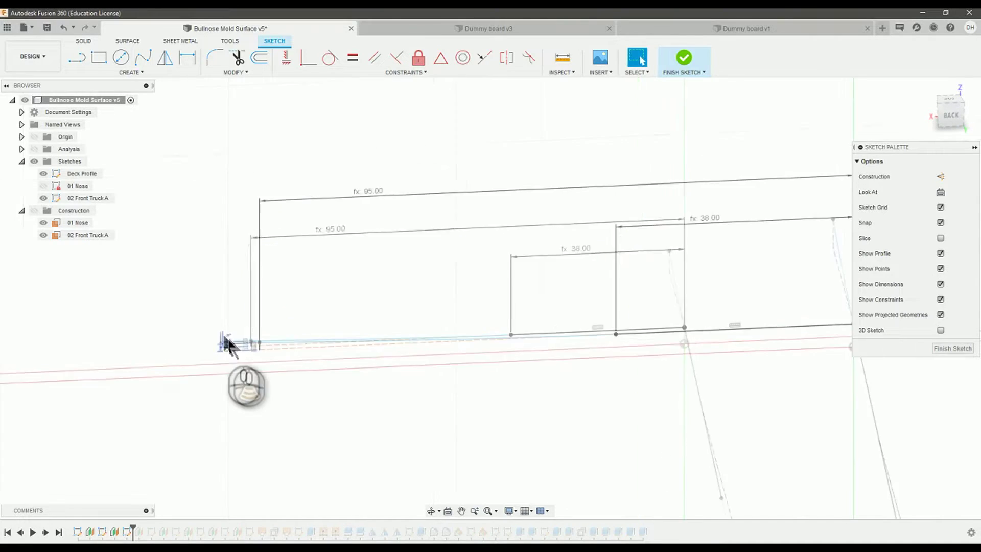
double_click(221, 349)
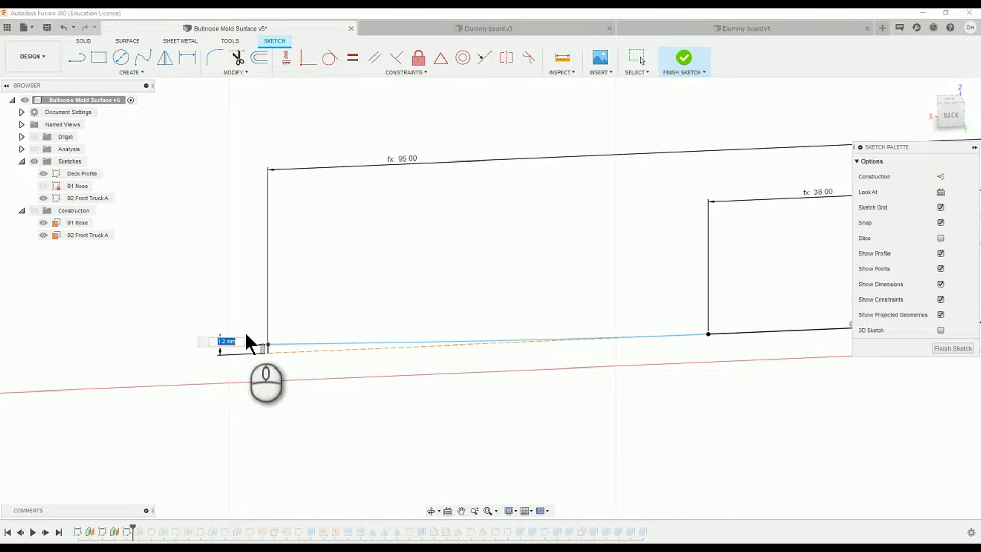
key(Return)
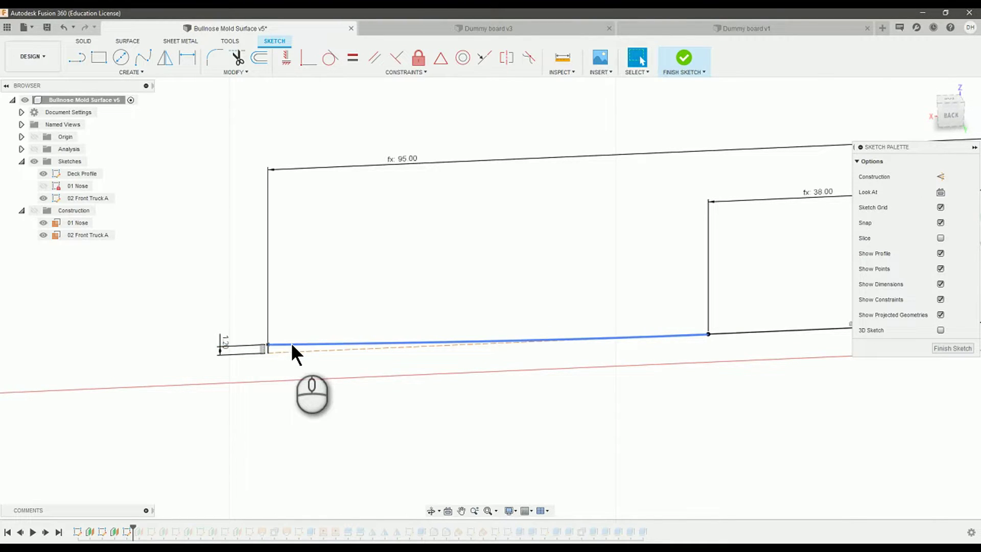
Check the profile's bottom spline and right-hand line, then finish the sketch
click(294, 353)
middle_drag(576, 352, 499, 368)
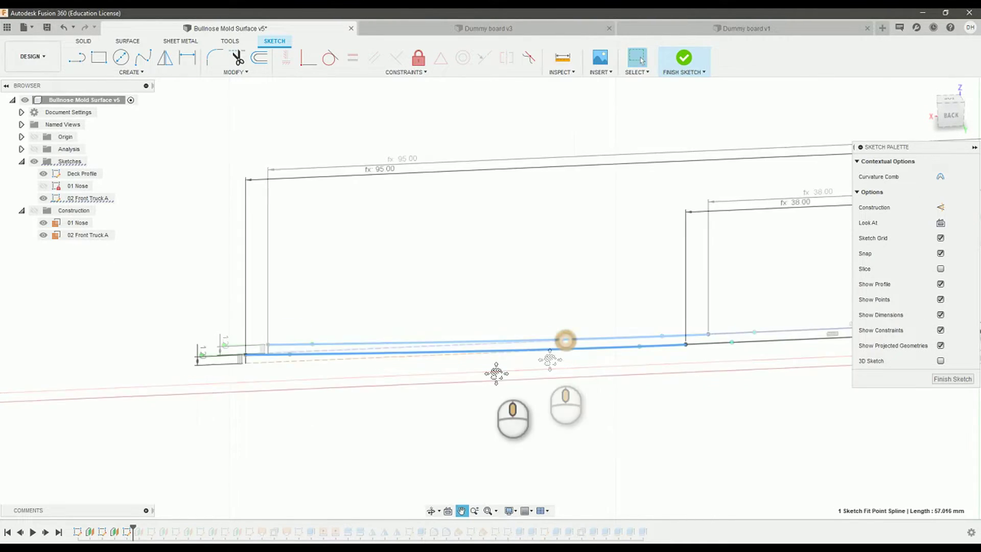
click(698, 347)
click(603, 372)
scroll(571, 390, down, 3)
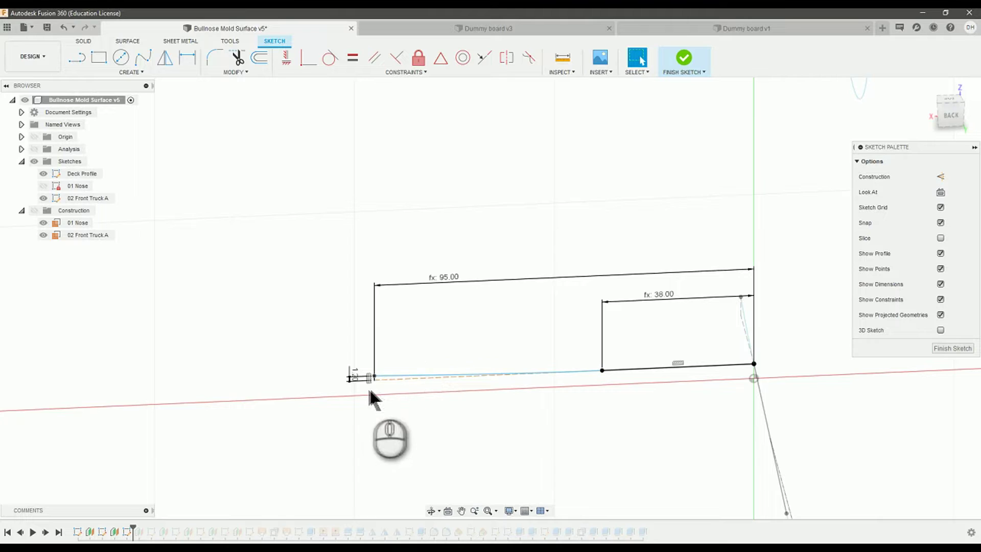
click(947, 348)
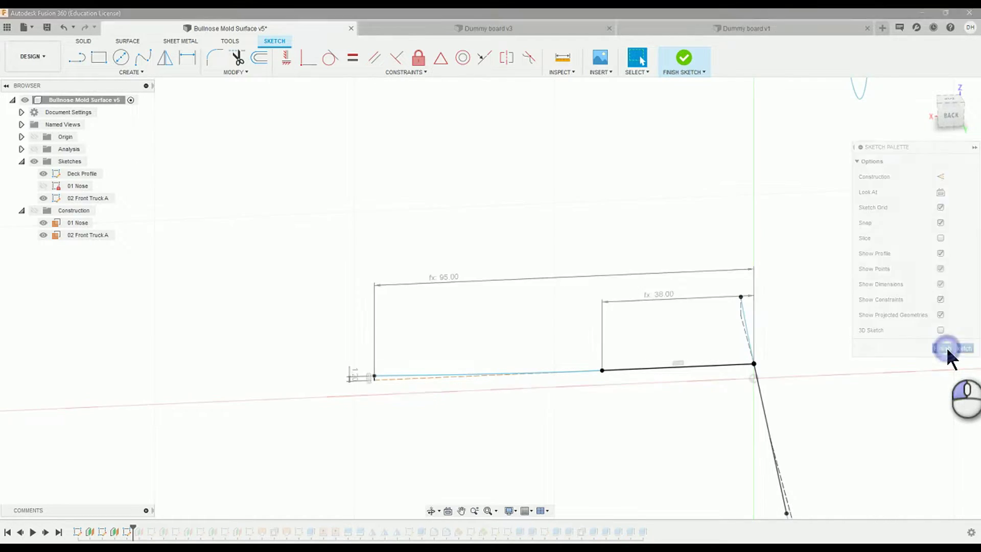
Roll the timeline forward to add the Front Truck B sketch to the section profiles
mouse_move(507, 407)
middle_down()
mouse_move(495, 397)
mouse_move(497, 332)
mouse_move(444, 361)
mouse_move(467, 358)
middle_up()
mouse_move(468, 402)
middle_down()
mouse_move(536, 289)
mouse_move(582, 245)
middle_up()
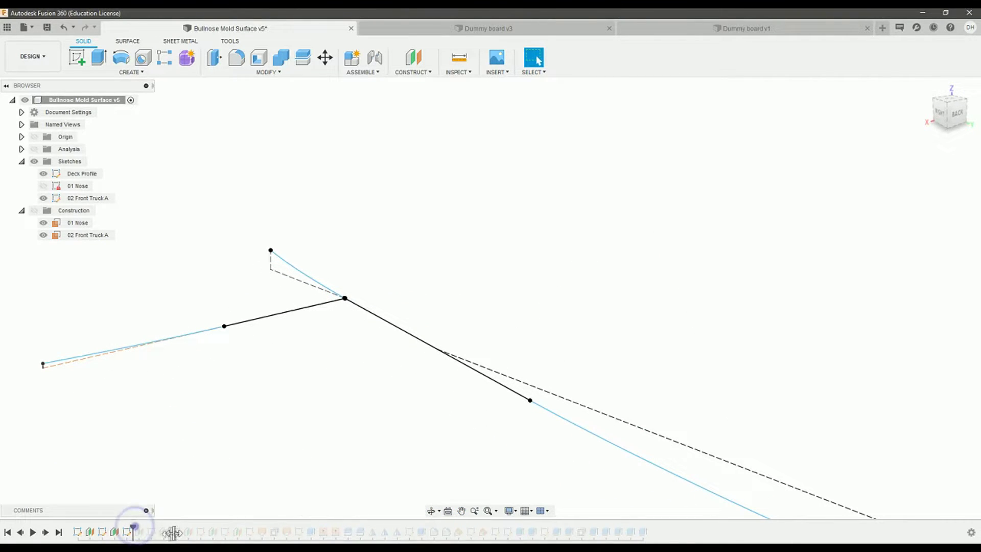
drag(134, 528, 170, 532)
scroll(199, 438, down, 5)
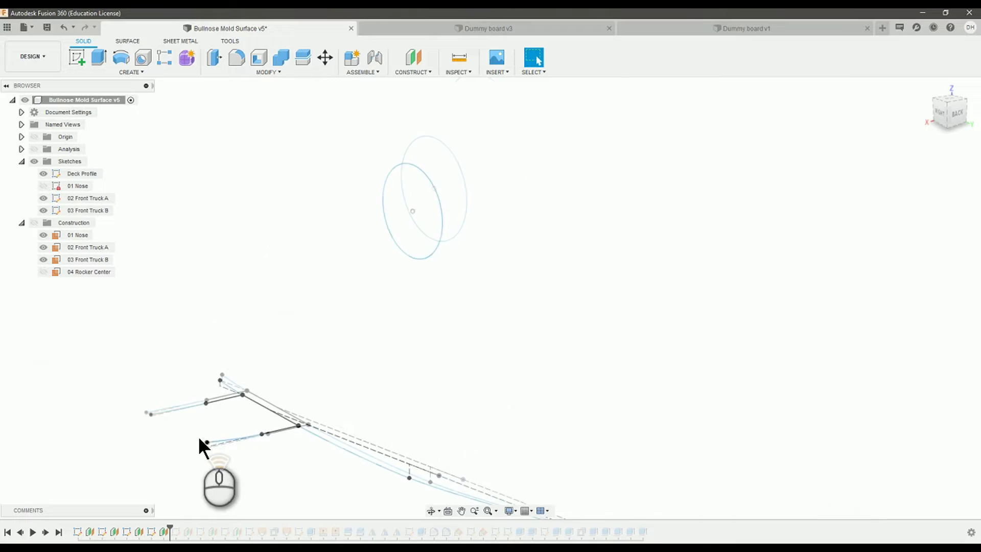
middle_drag(212, 410, 219, 318)
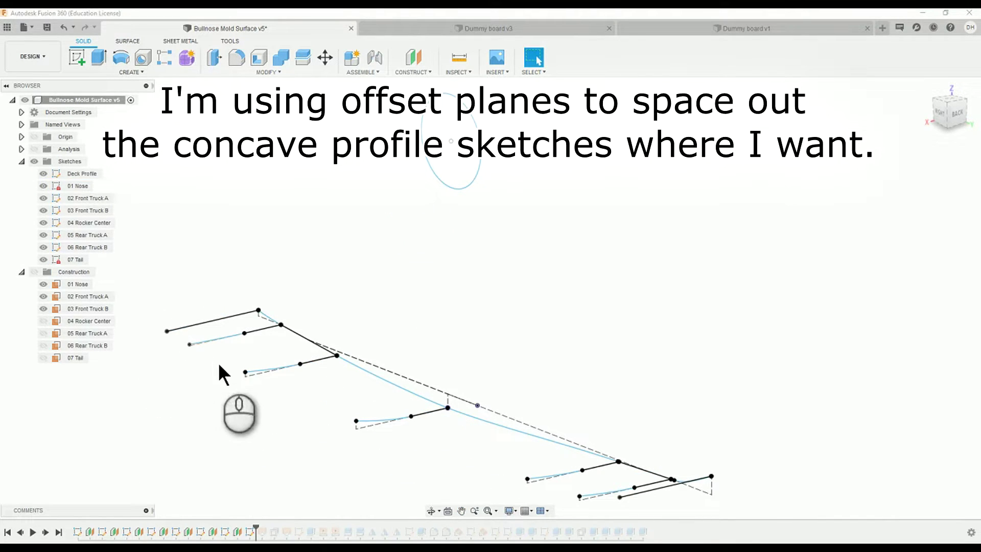
Check the nose profile line length and recentre the section sketches from Nose to Tail
click(185, 324)
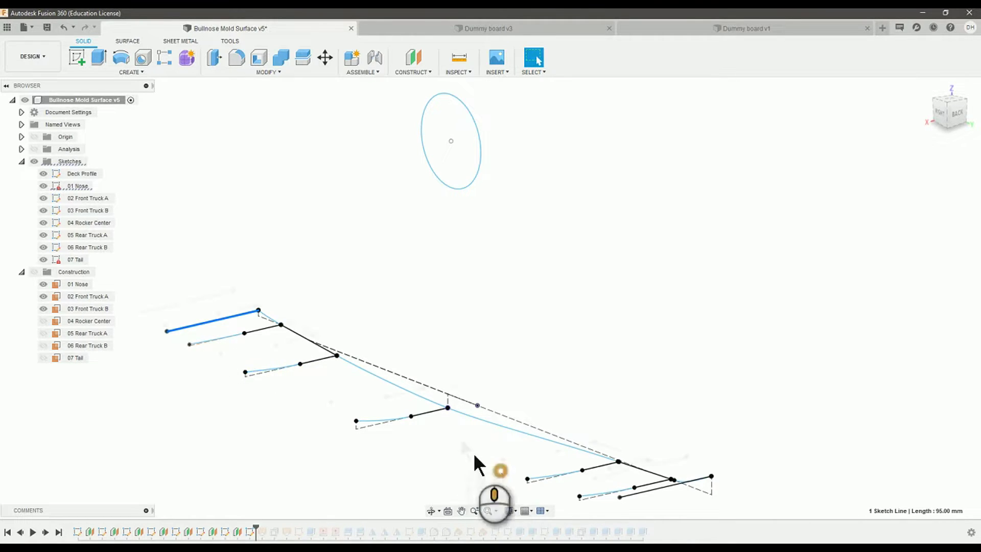
middle_drag(477, 462, 427, 419)
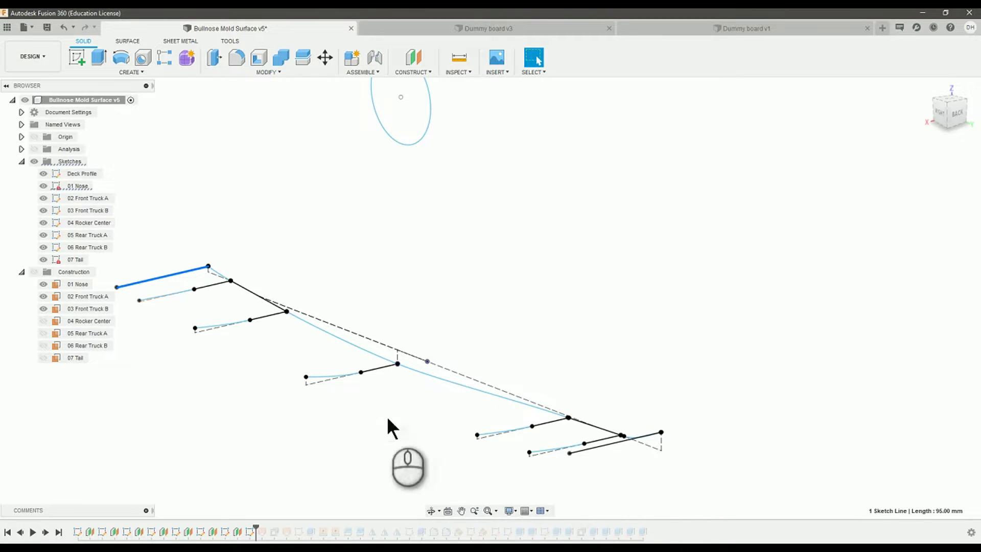
scroll(266, 416, down, 1)
scroll(256, 414, down, 1)
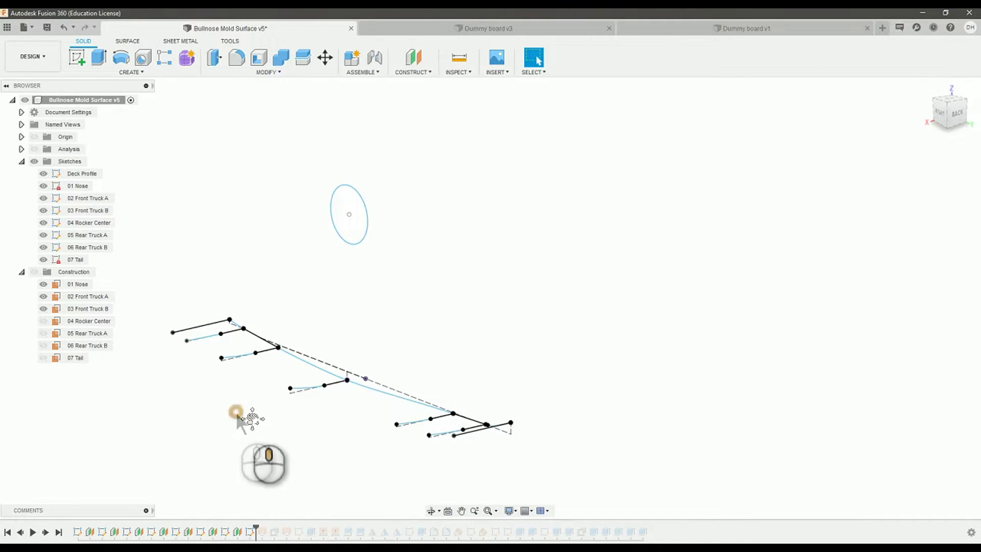
middle_drag(243, 410, 340, 401)
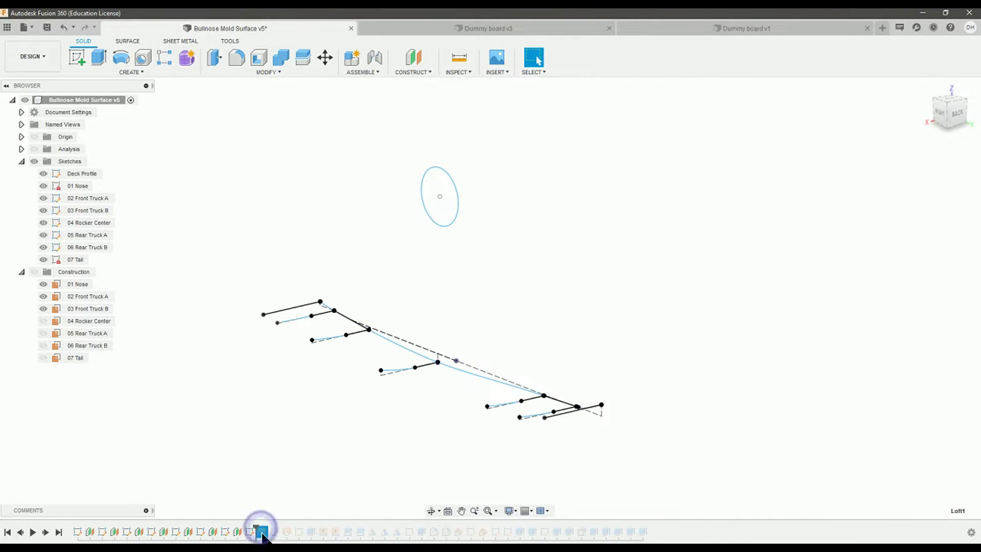
Advance the history to the loft and show the Bottom Face surface in the Surface tools
drag(260, 527, 266, 528)
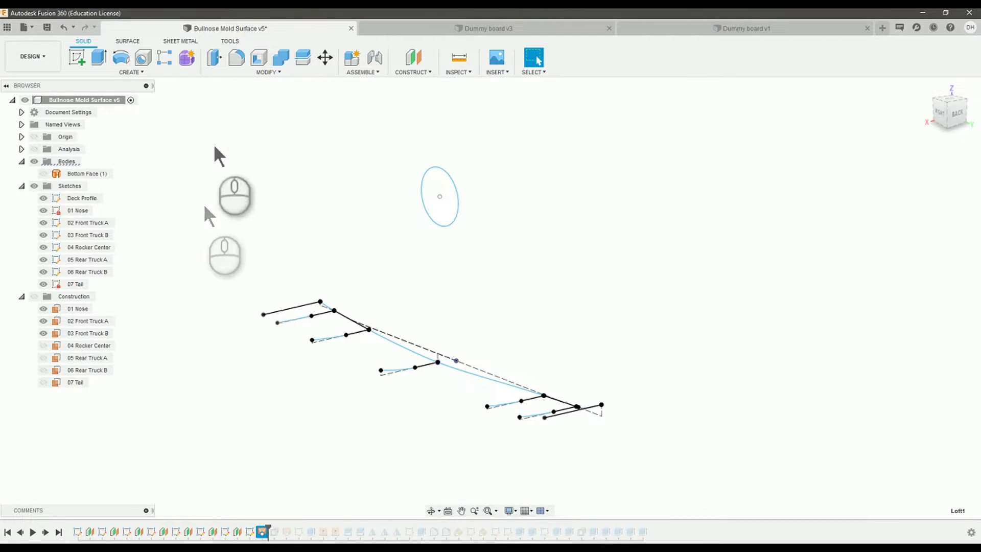
click(127, 41)
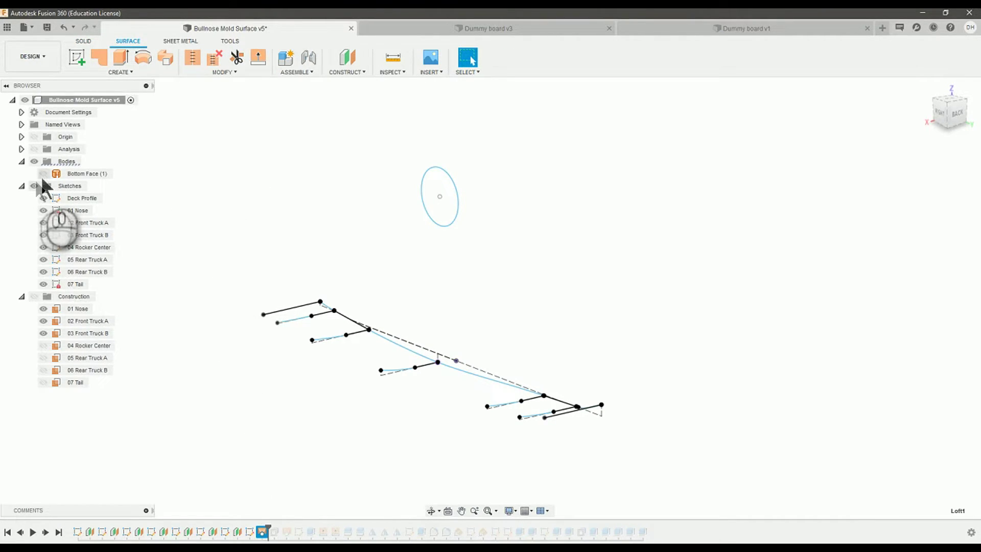
click(44, 173)
shift+middle_drag(254, 370, 305, 393)
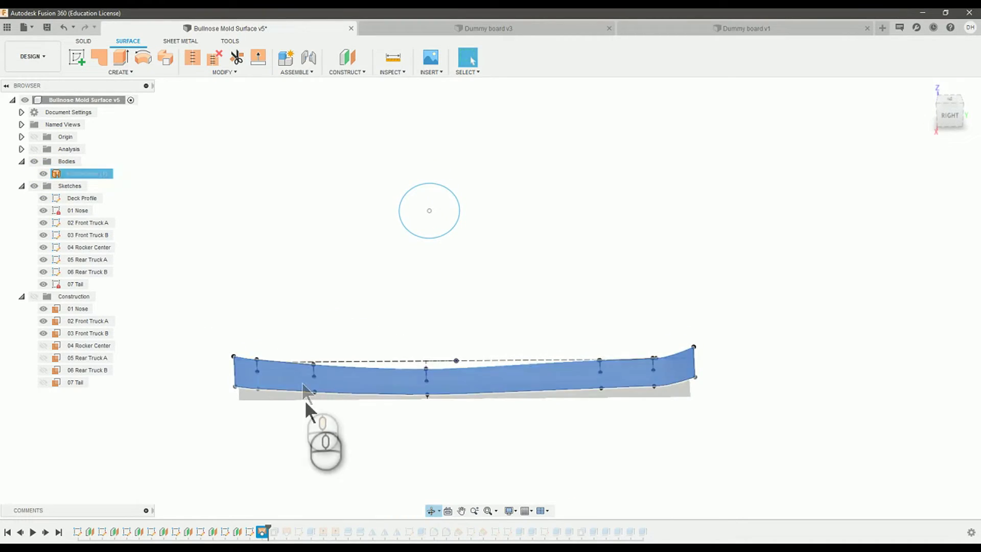
Edit Loft2 and remove its existing Rail 1
click(264, 534)
double_click(263, 532)
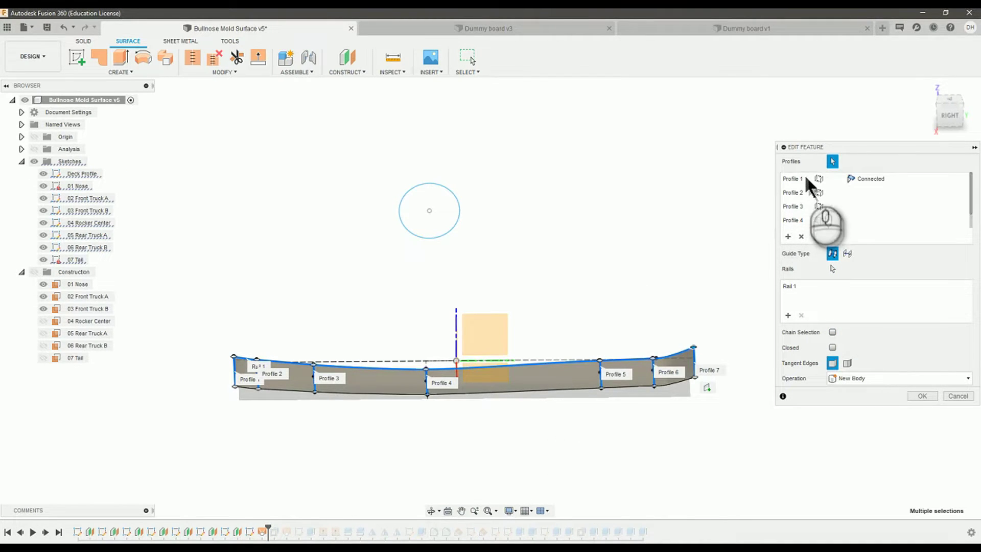
shift+middle_drag(656, 364, 560, 334)
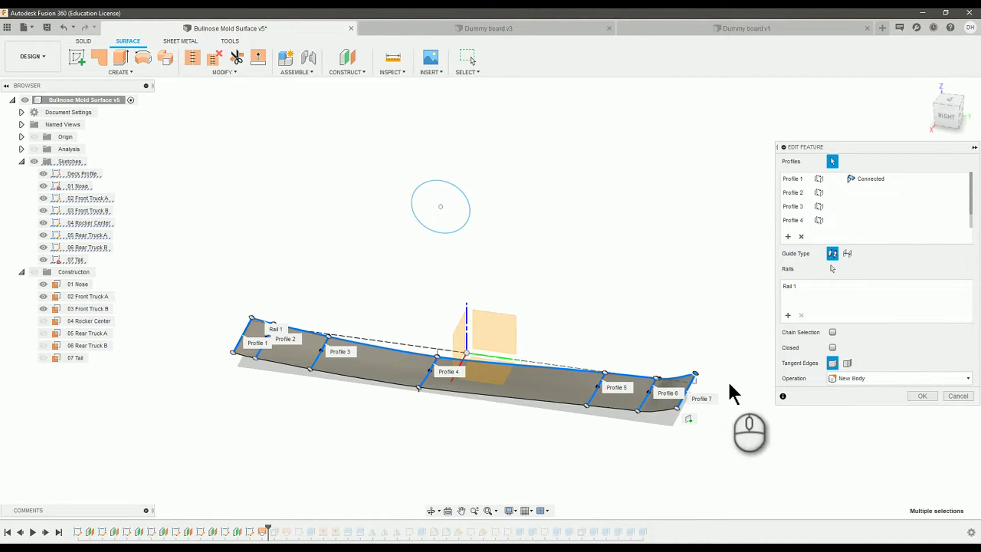
click(792, 285)
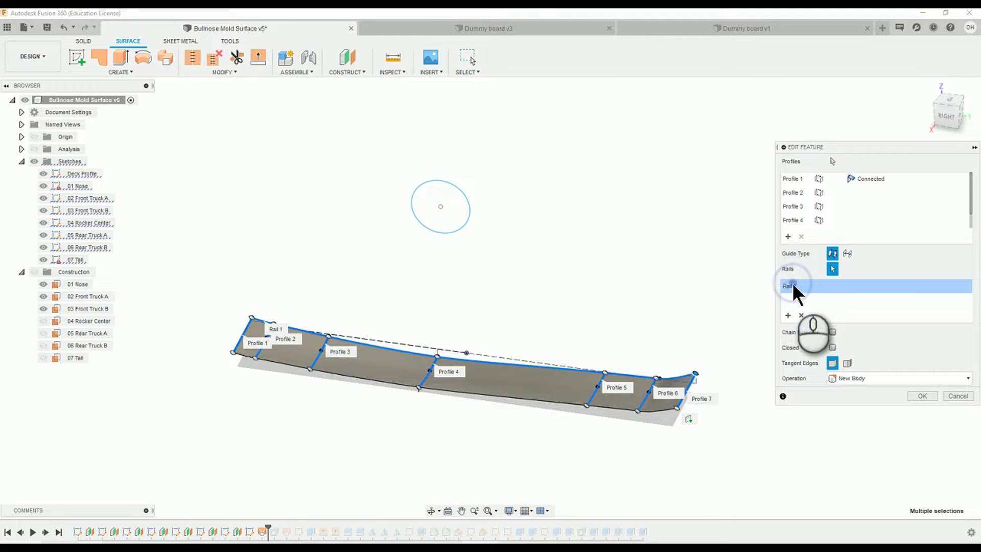
click(802, 315)
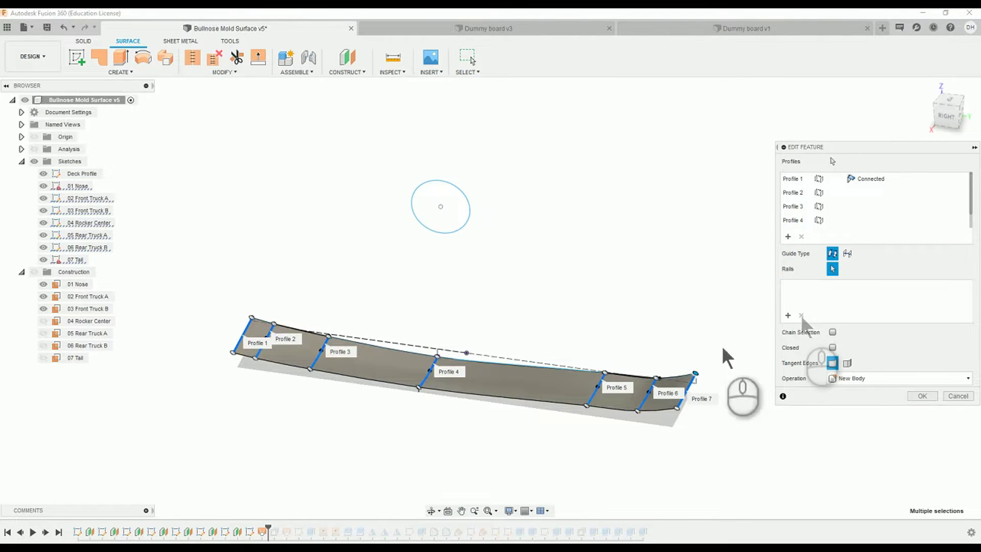
Pick the board's full top edge as the new loft rail
scroll(265, 331, up, 3)
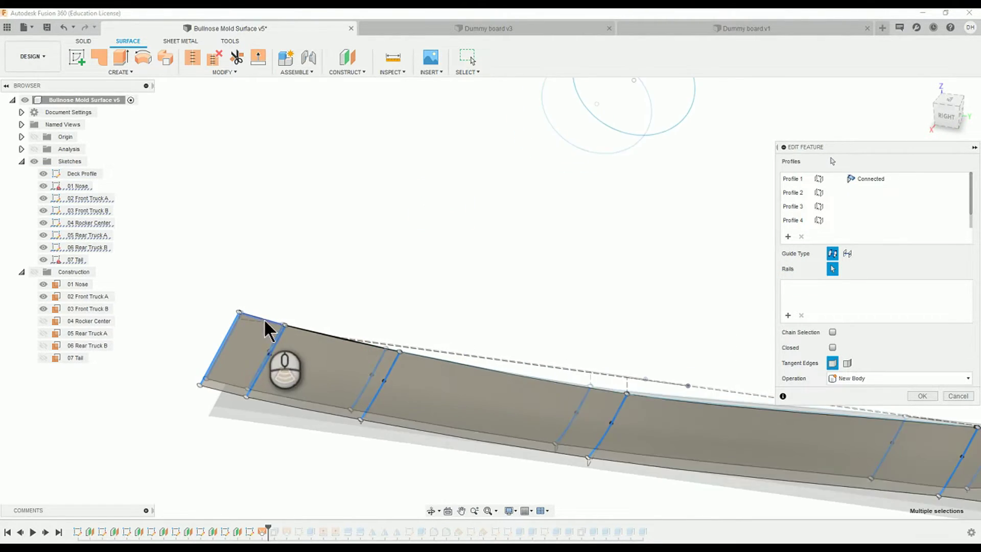
click(317, 339)
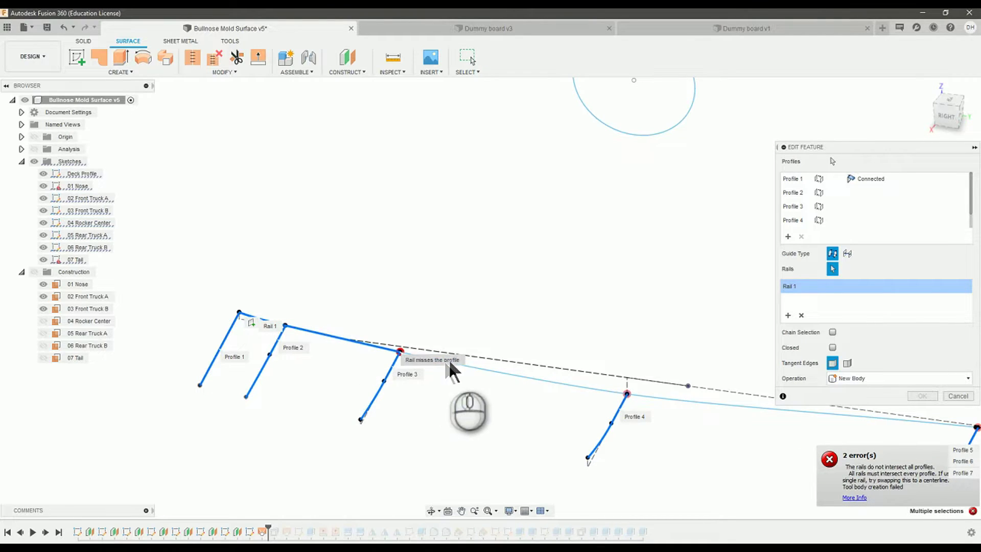
middle_drag(486, 368, 380, 258)
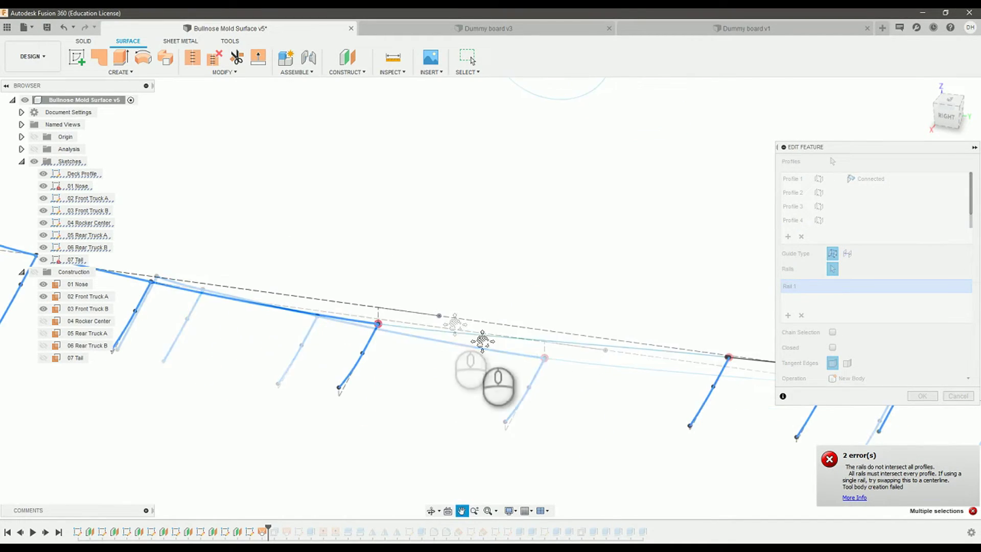
scroll(528, 339, up, 3)
middle_drag(565, 289, 196, 256)
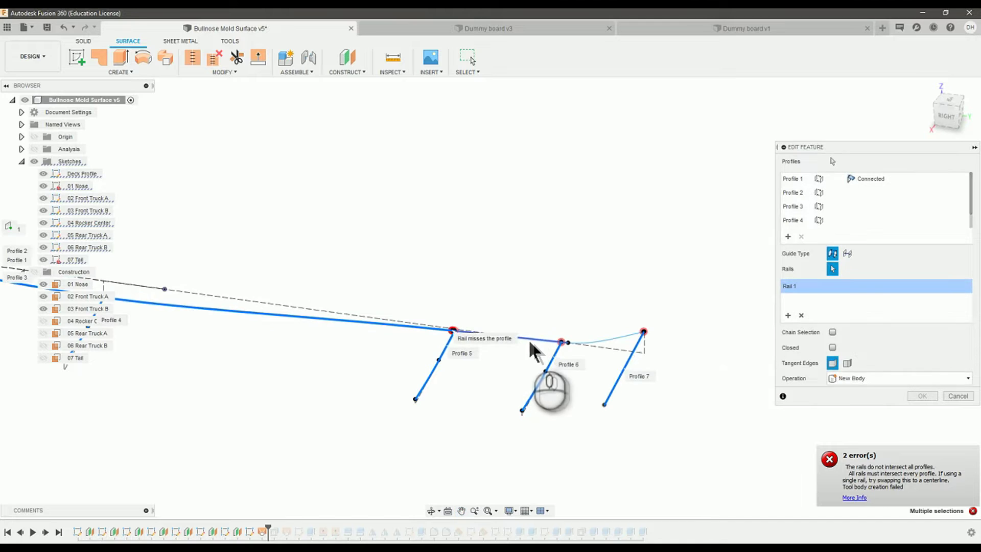
click(528, 340)
Accept the edited loft, rebuilding Bottom Face through all seven section profiles
scroll(565, 280, down, 2)
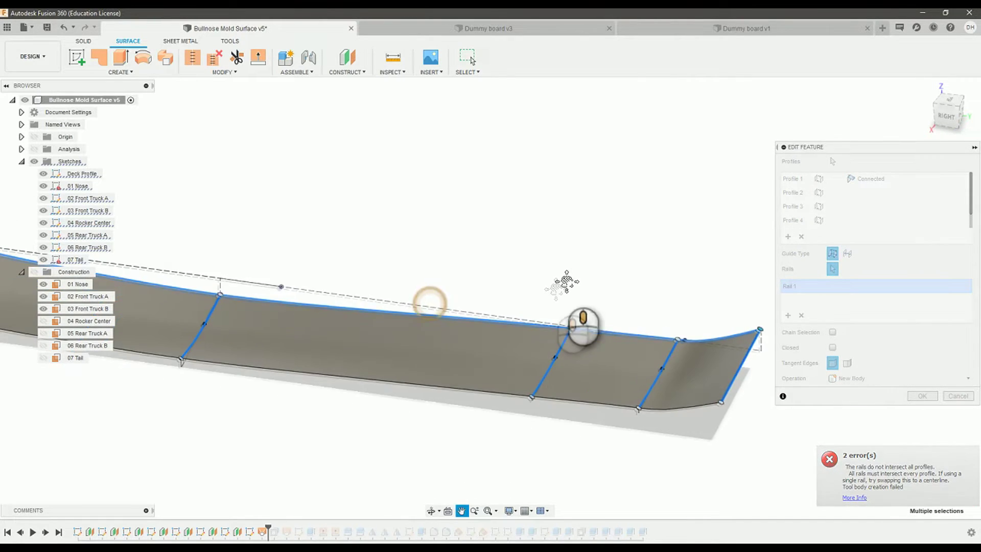
scroll(350, 329, up, 3)
middle_drag(351, 328, 424, 336)
scroll(295, 311, down, 3)
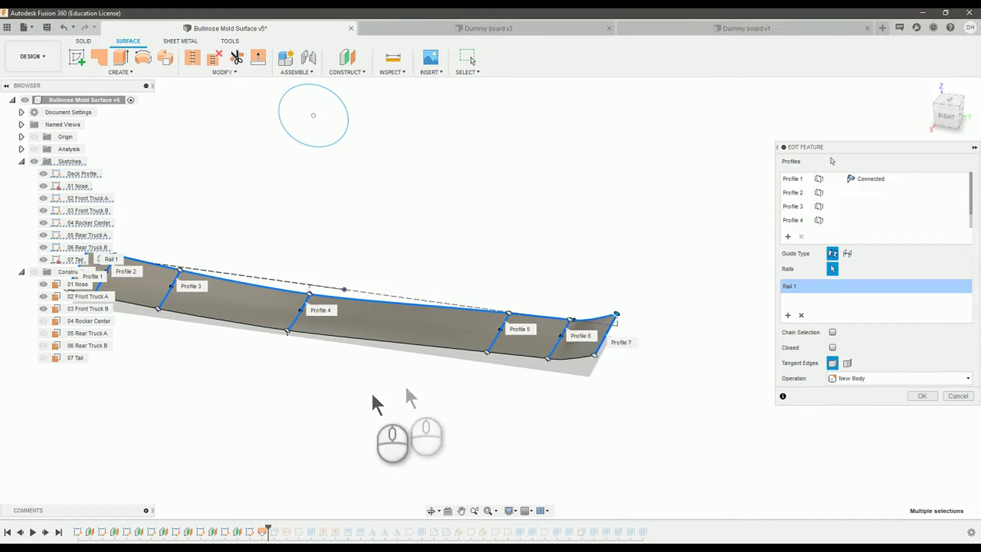
mouse_move(377, 400)
shift+mouse_down()
mouse_move(401, 393)
mouse_move(390, 387)
shift+mouse_up()
middle_drag(333, 387, 447, 409)
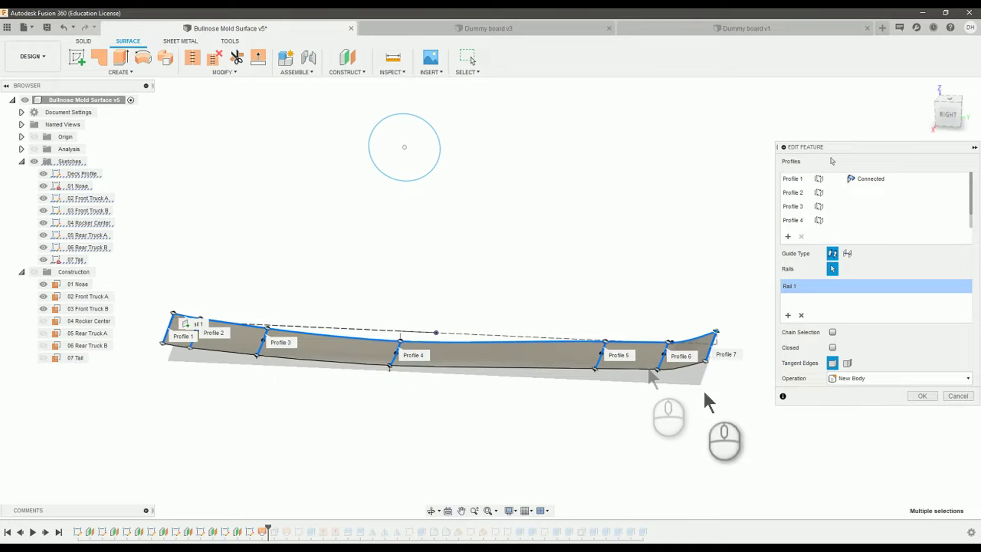
click(927, 396)
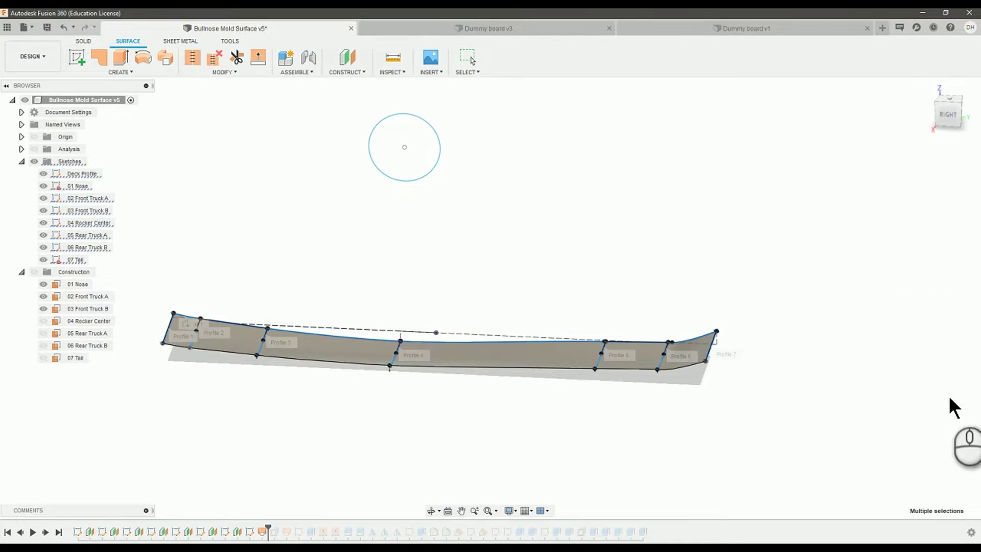
shift+middle_drag(509, 427, 487, 431)
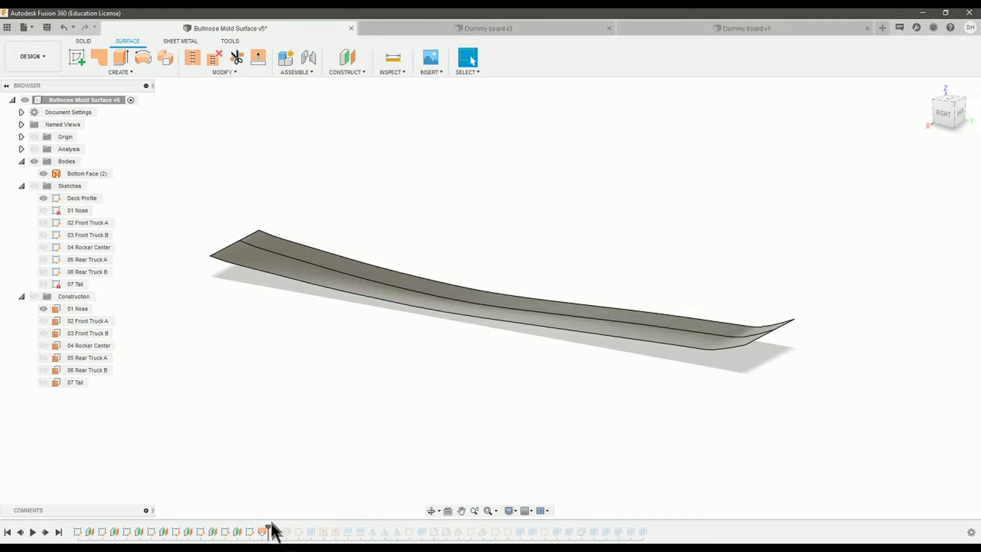
Reapply OffsetFaces2 with its -12.7 mm distance unchanged
drag(268, 526, 278, 534)
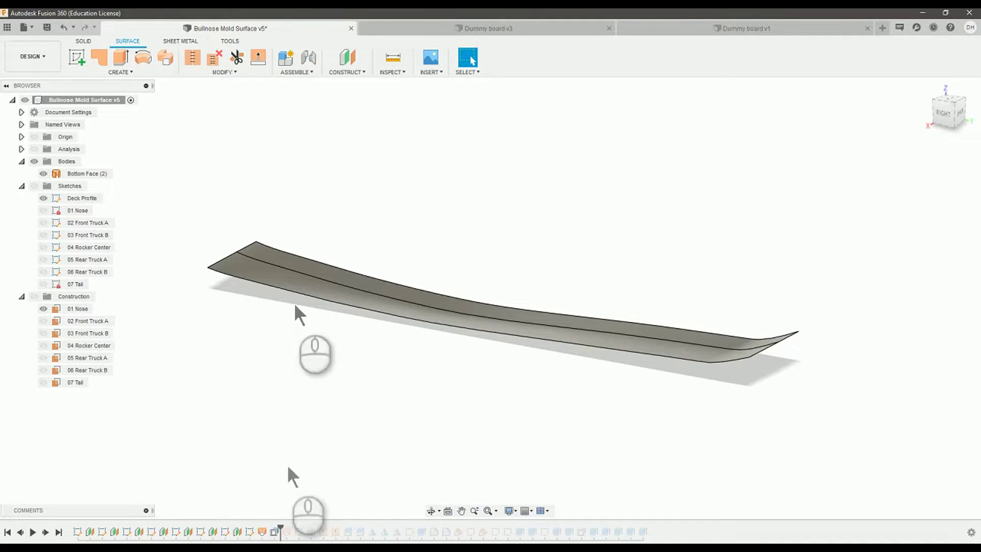
click(274, 531)
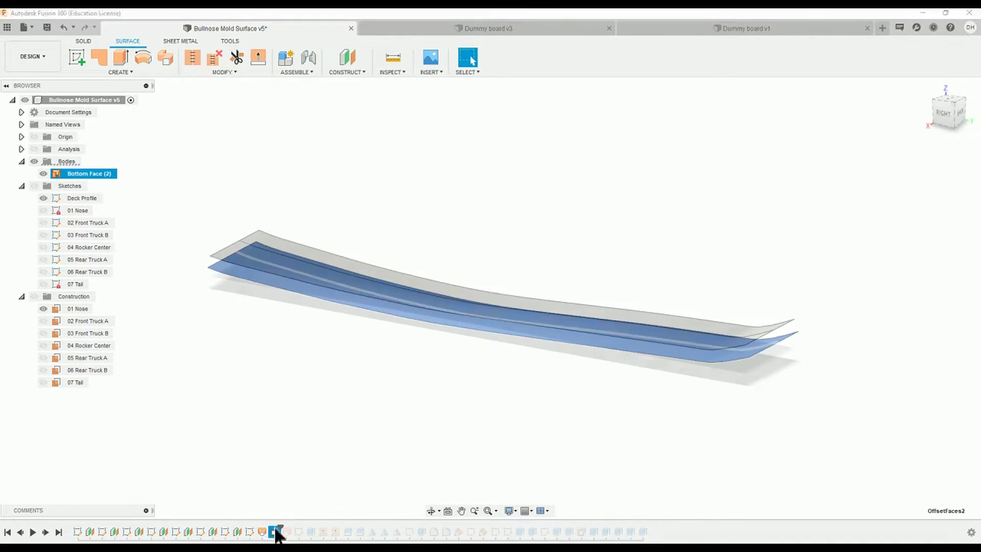
double_click(275, 532)
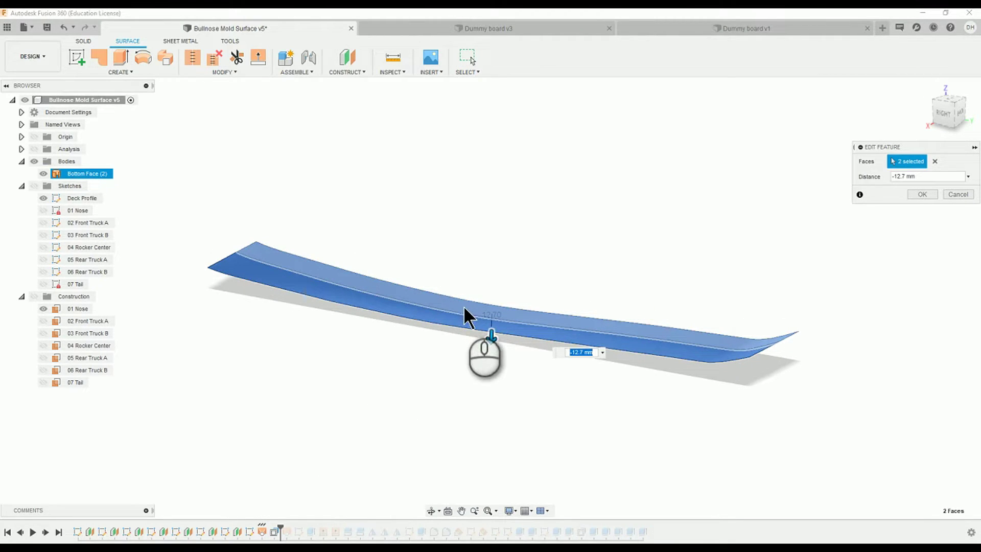
click(921, 193)
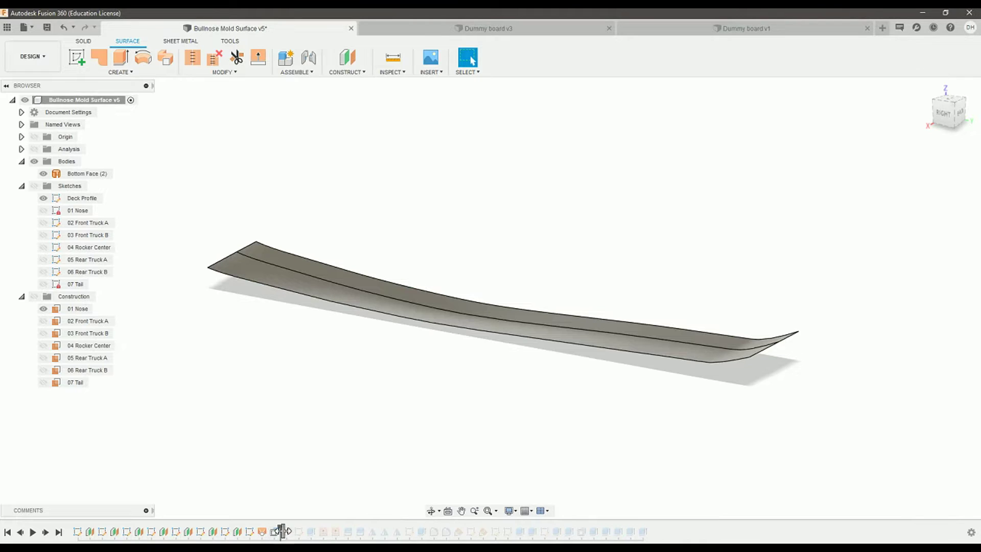
Roll the history forward to add the Top Face surface and the Mold Body sketch
drag(291, 531, 290, 531)
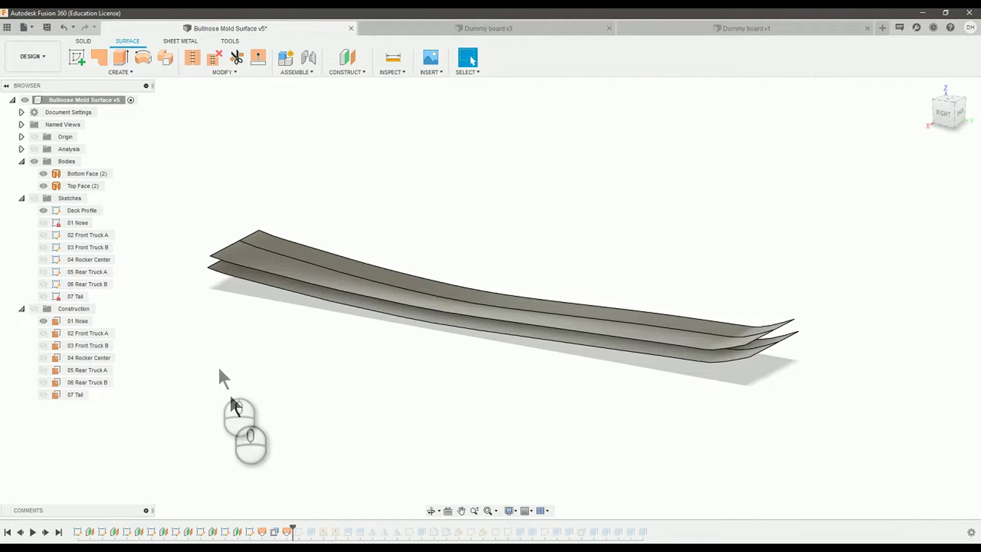
shift+middle_drag(250, 385, 275, 409)
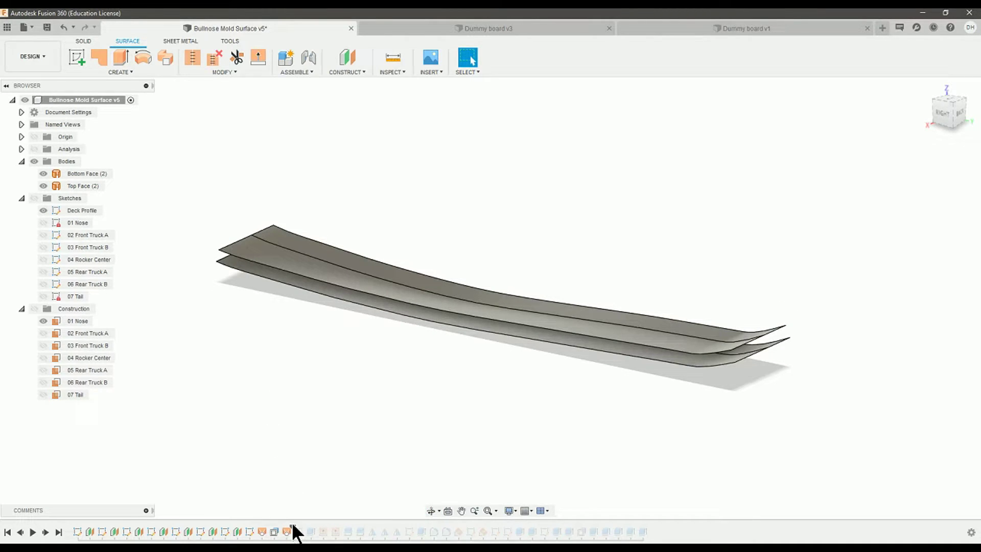
shift+middle_drag(305, 366, 327, 390)
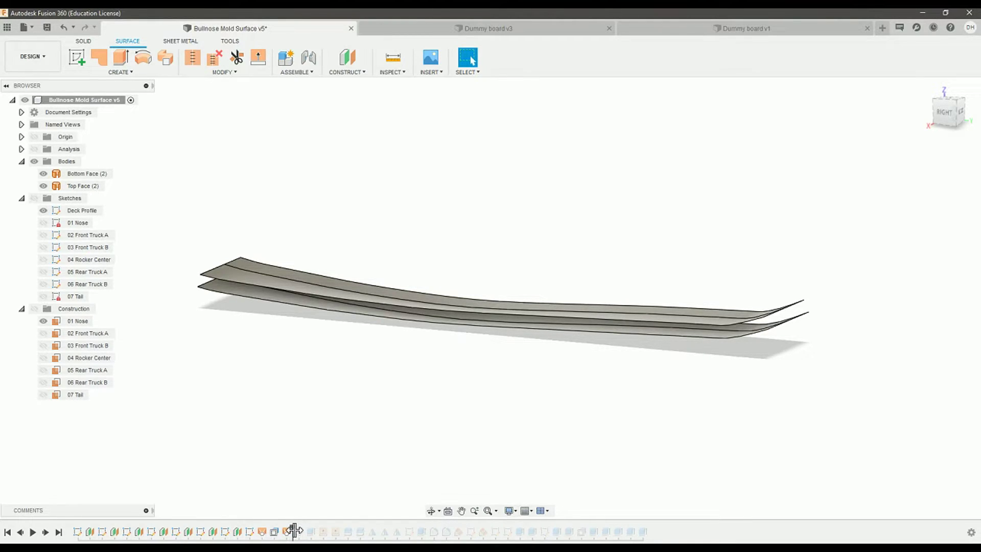
mouse_move(295, 530)
mouse_down()
mouse_move(317, 532)
mouse_move(302, 534)
mouse_up()
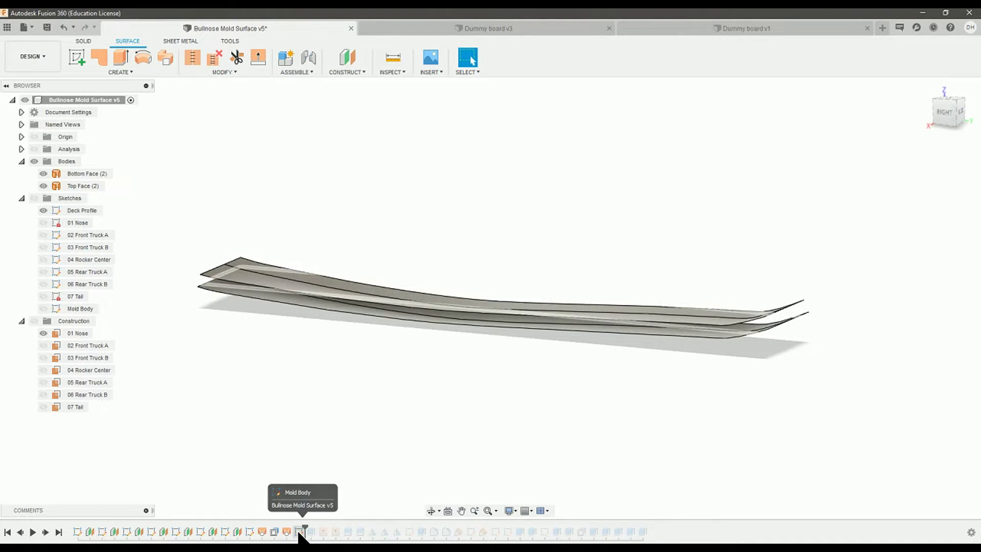
Keep the Mold Body sketch at BoardLength 609.00 and BoardWidth 95.00
double_click(300, 532)
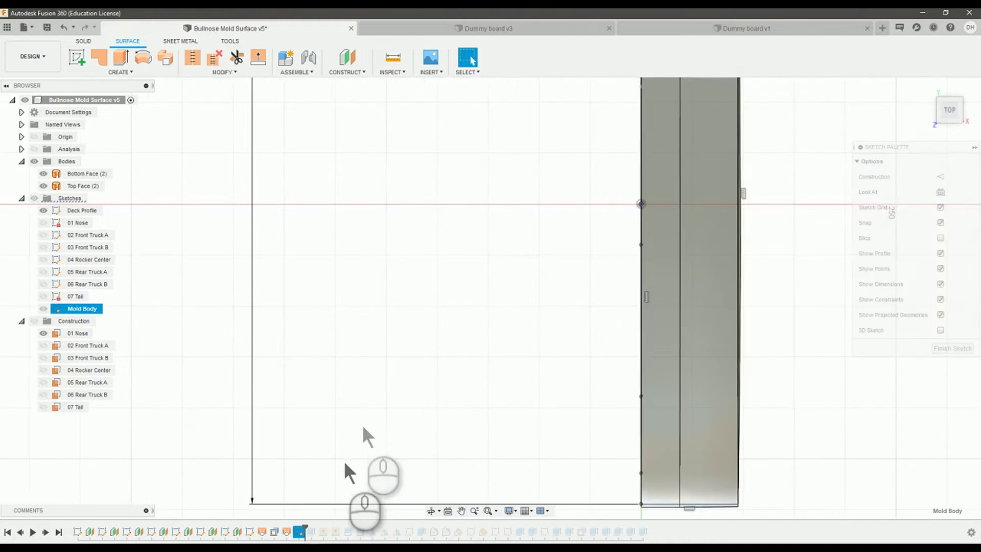
scroll(399, 393, down, 3)
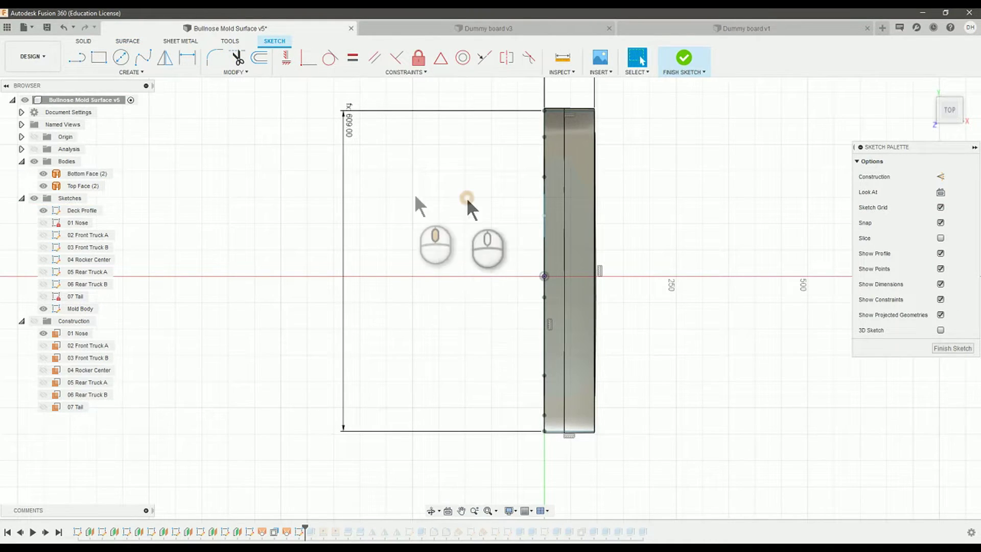
middle_drag(414, 197, 379, 232)
double_click(314, 155)
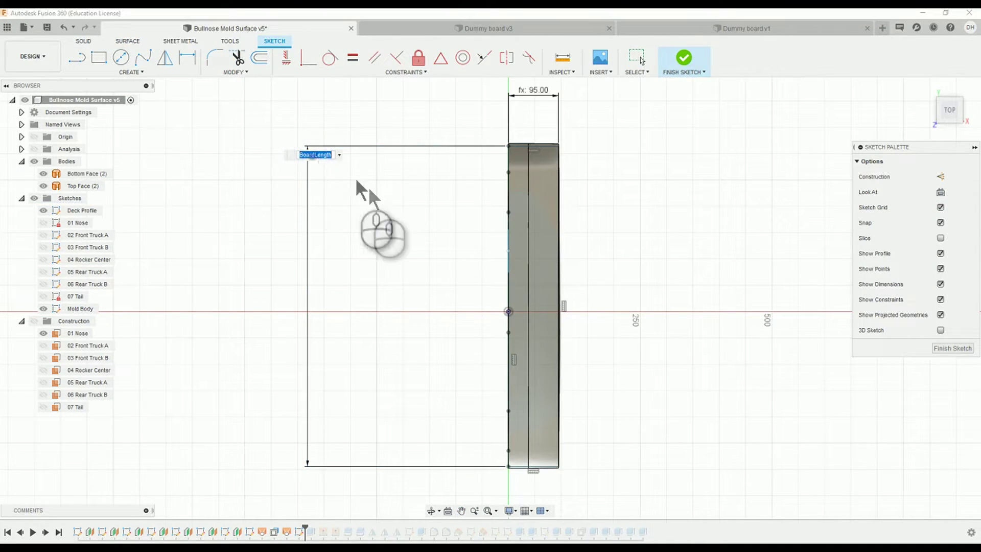
key(Return)
double_click(534, 91)
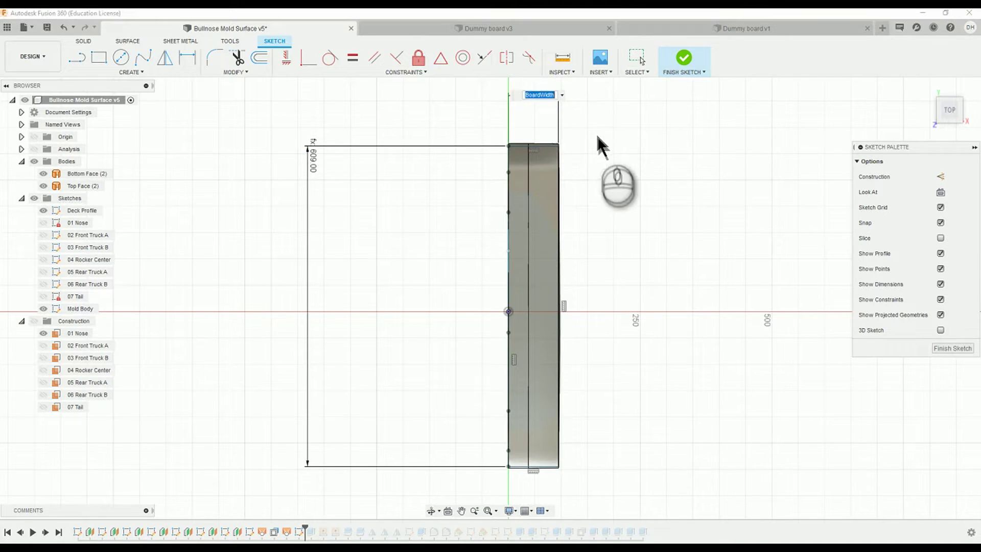
key(Return)
Finish the Mold Body sketch and roll forward to restore the Female Mold body
mouse_move(434, 291)
shift+middle_down()
mouse_move(490, 286)
mouse_move(543, 230)
shift+middle_up()
scroll(378, 297, up, 8)
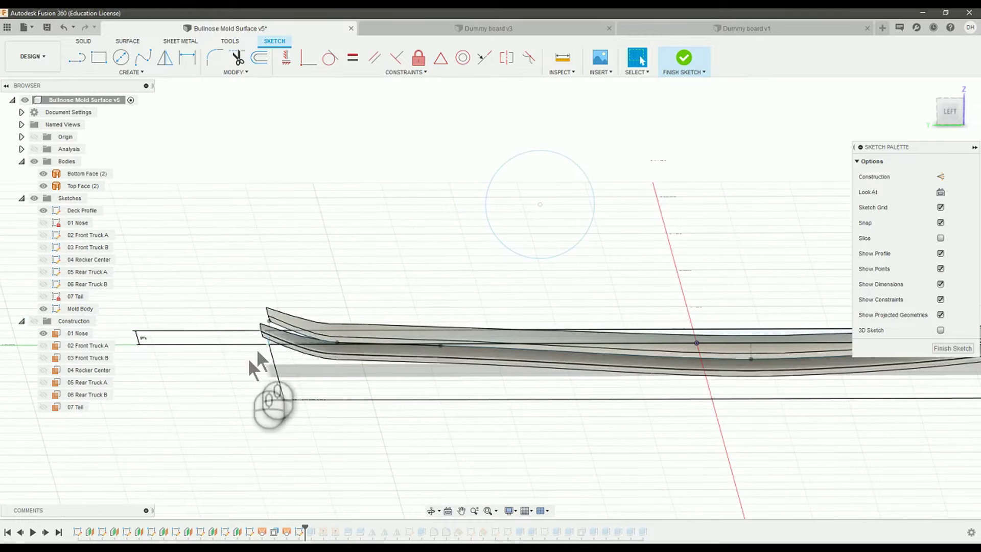
shift+middle_drag(257, 368, 255, 369)
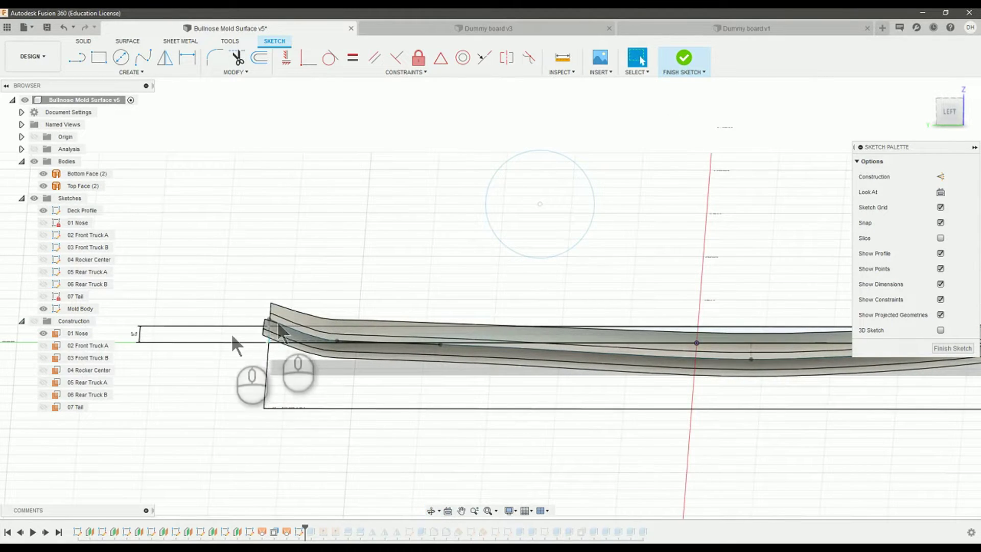
mouse_move(329, 285)
middle_down()
mouse_move(197, 274)
mouse_move(428, 394)
mouse_move(465, 365)
middle_up()
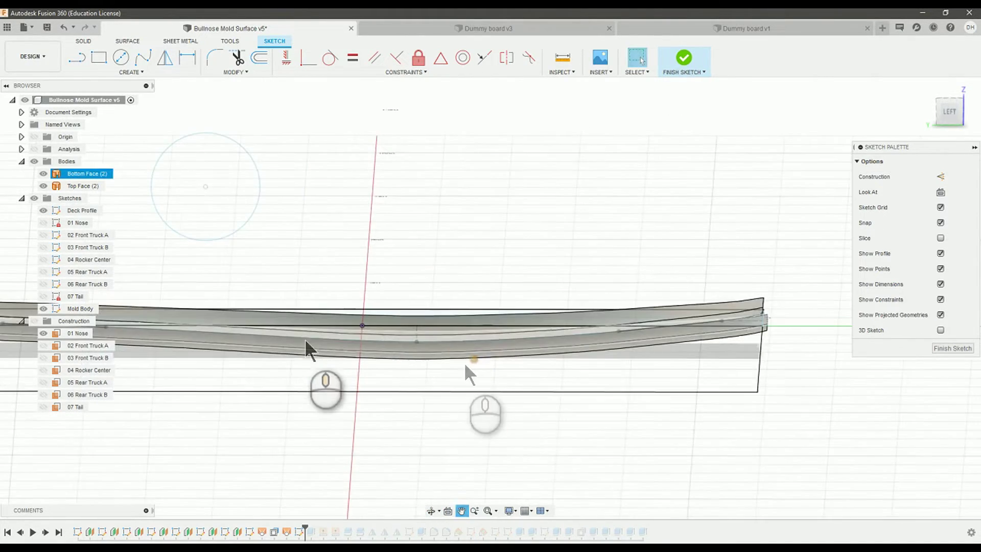
click(945, 348)
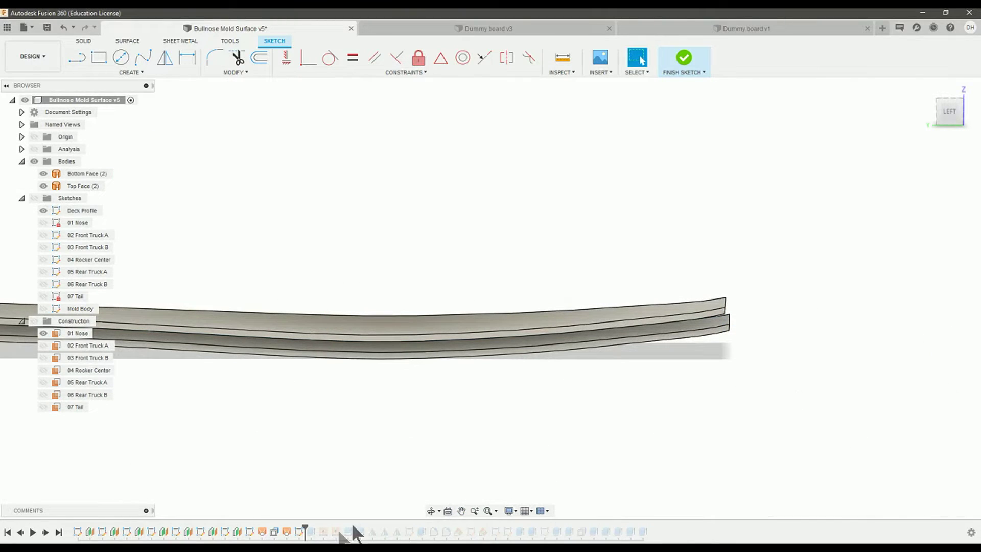
drag(313, 531, 317, 531)
Toggle the Bottom Face and Top Face surfaces' visibility to inspect the mold block
mouse_move(309, 490)
middle_down()
mouse_move(306, 466)
mouse_move(463, 437)
middle_up()
scroll(450, 431, down, 2)
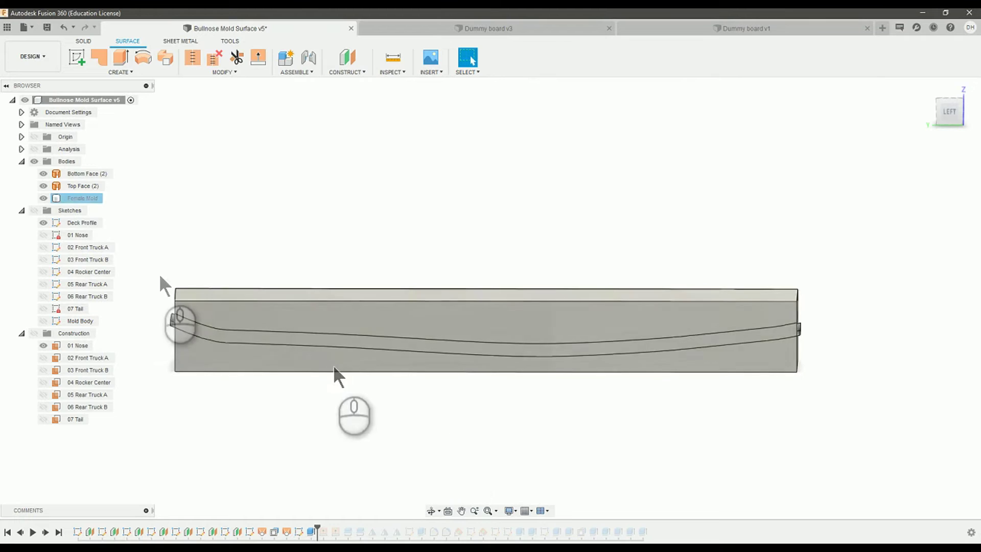
click(50, 174)
click(43, 173)
click(43, 186)
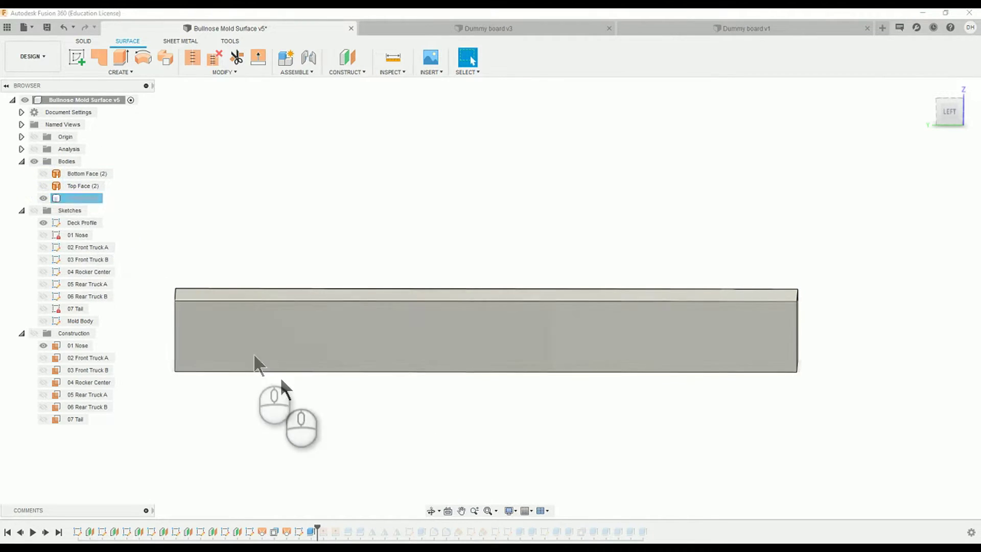
click(43, 186)
shift+middle_drag(448, 273, 445, 280)
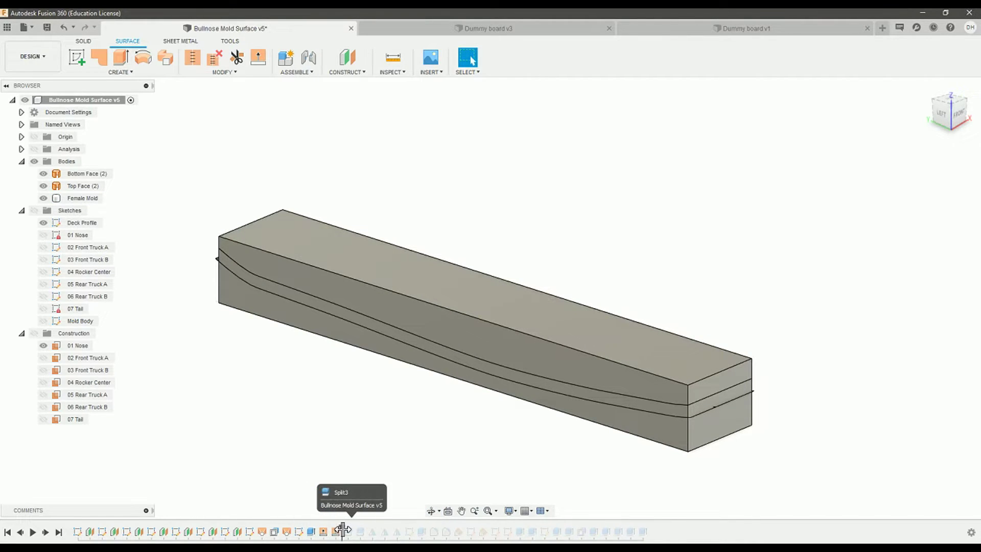
shift+middle_drag(213, 435, 173, 284)
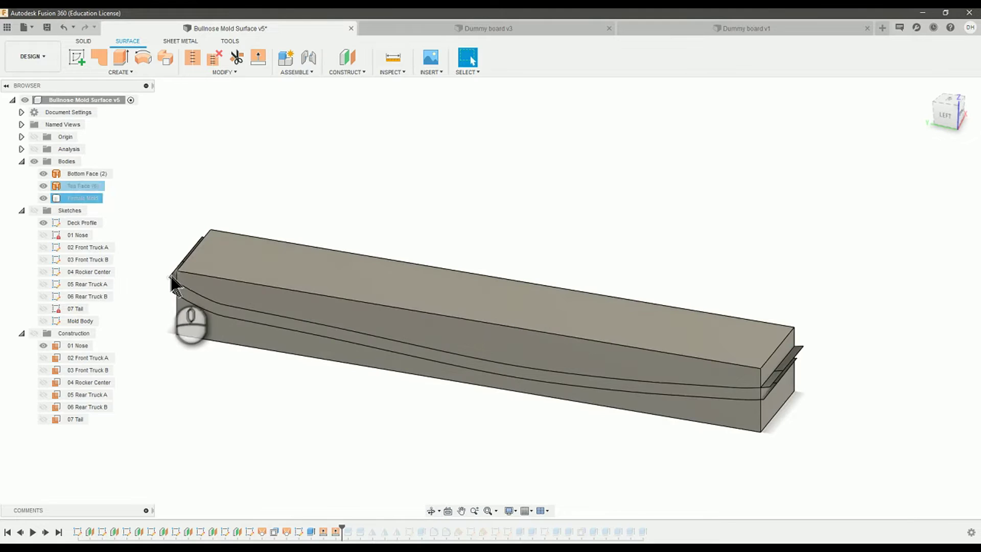
In the Solid tools, select the Male Mold and Female Mold bodies to identify them
click(777, 383)
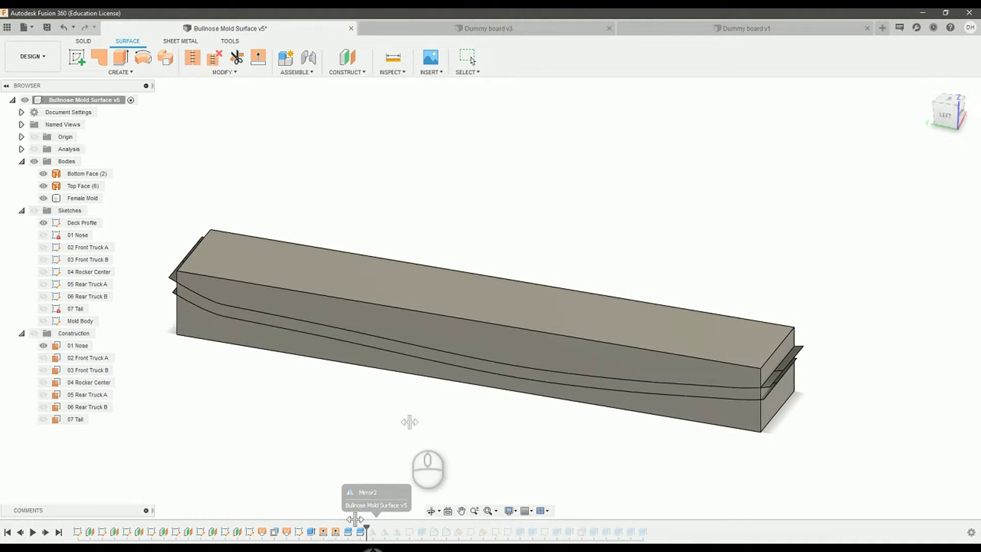
click(83, 41)
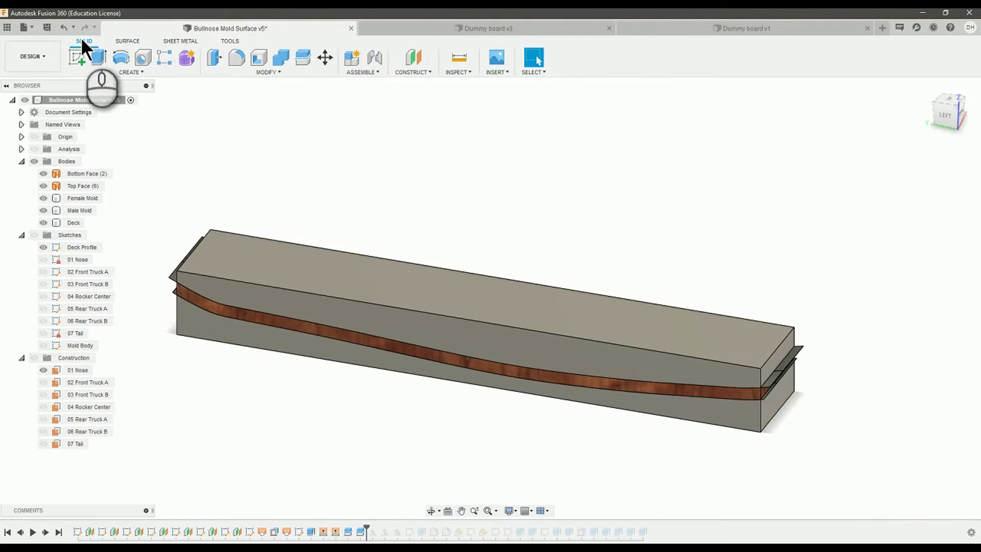
click(265, 72)
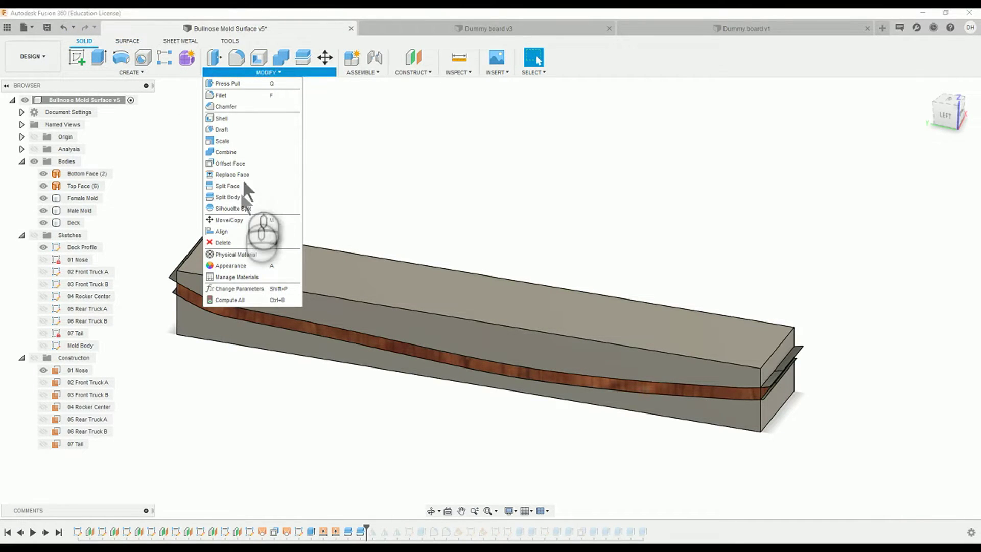
click(262, 372)
click(236, 293)
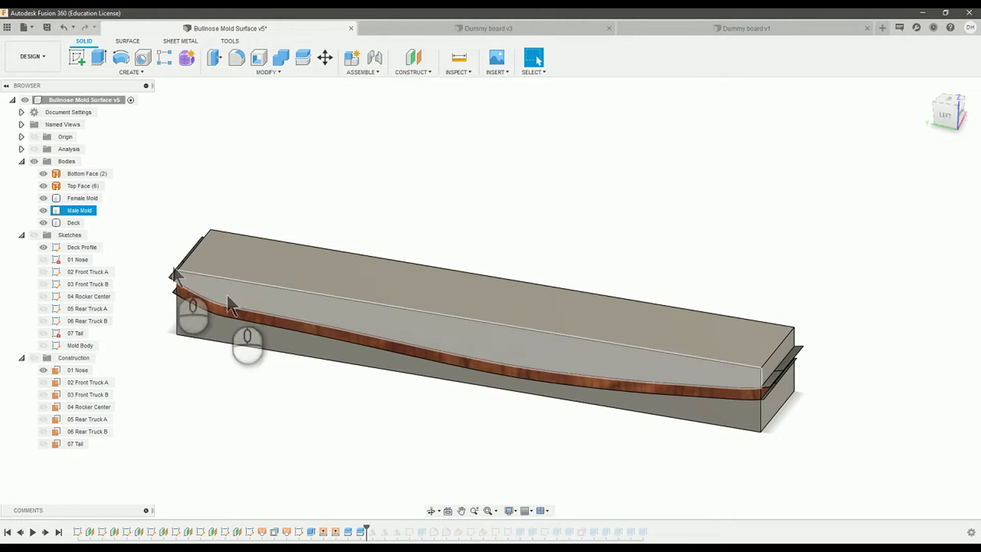
click(184, 309)
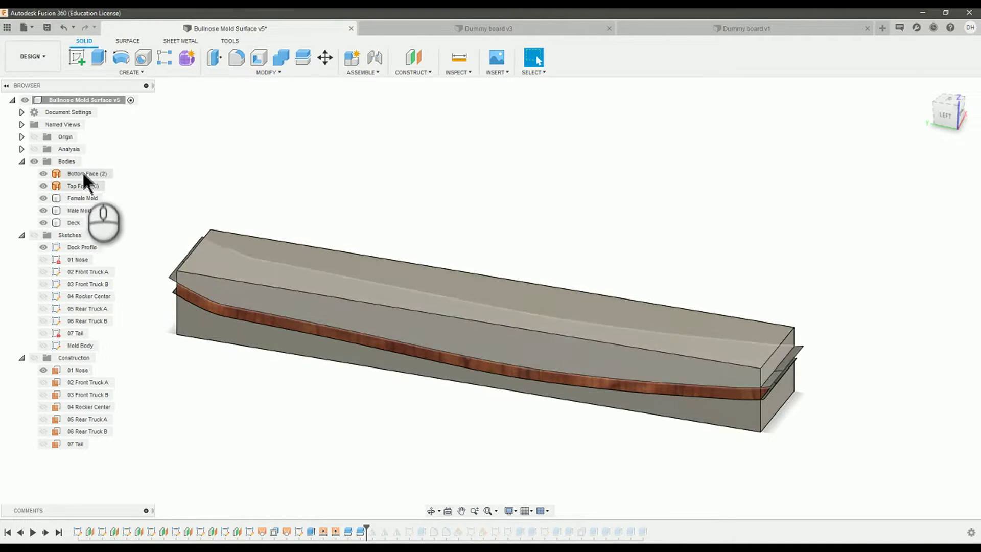
click(272, 274)
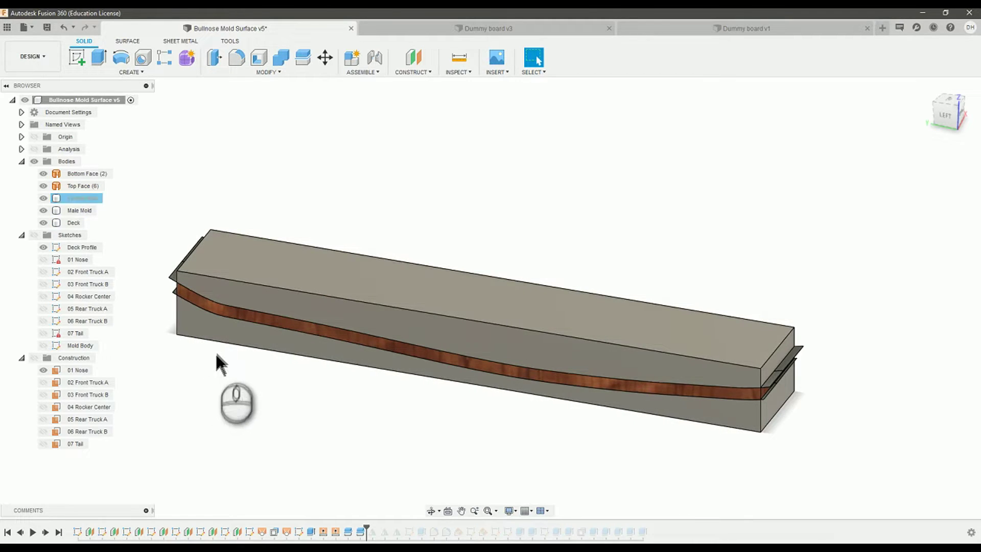
click(153, 353)
shift+middle_drag(154, 353, 240, 378)
Hide the face surfaces, Deck and Male Mold, leaving only Female Mold in the left view
click(43, 173)
click(42, 186)
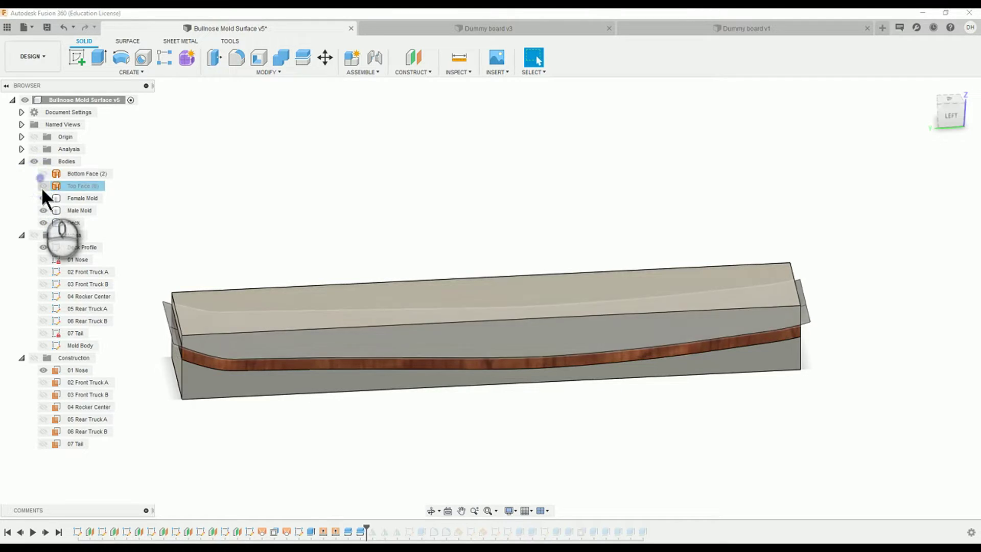
click(42, 197)
click(43, 210)
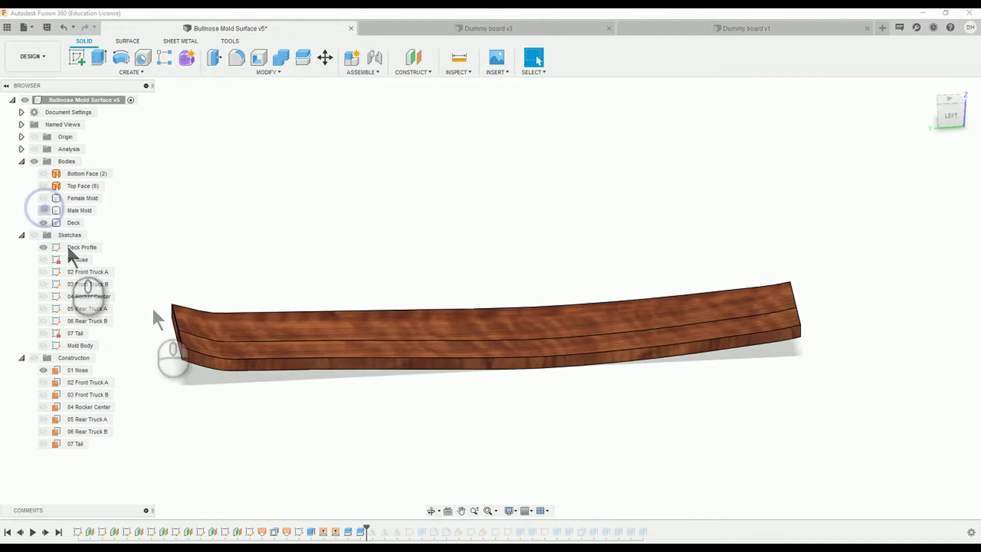
click(46, 210)
click(43, 223)
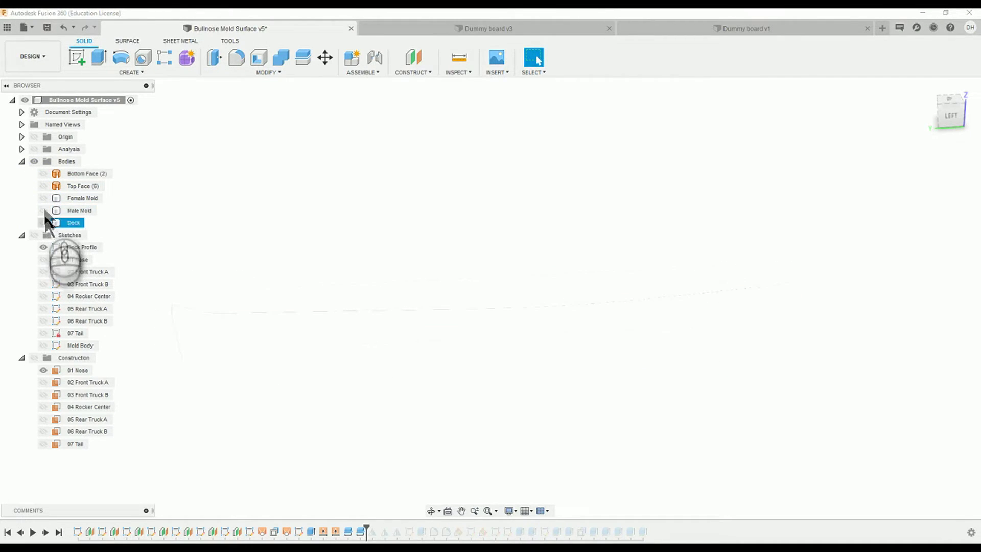
click(43, 210)
shift+middle_drag(298, 269, 291, 230)
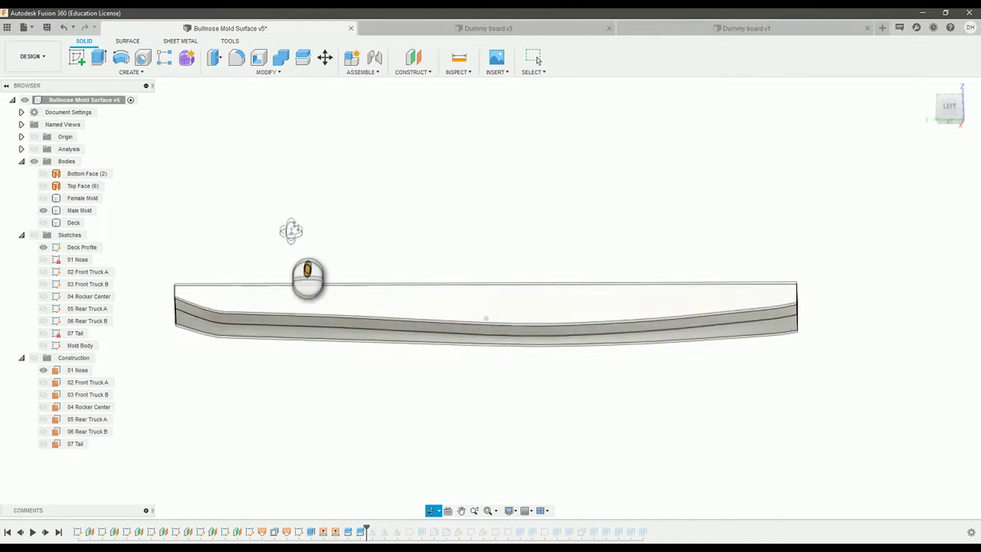
click(43, 198)
click(43, 210)
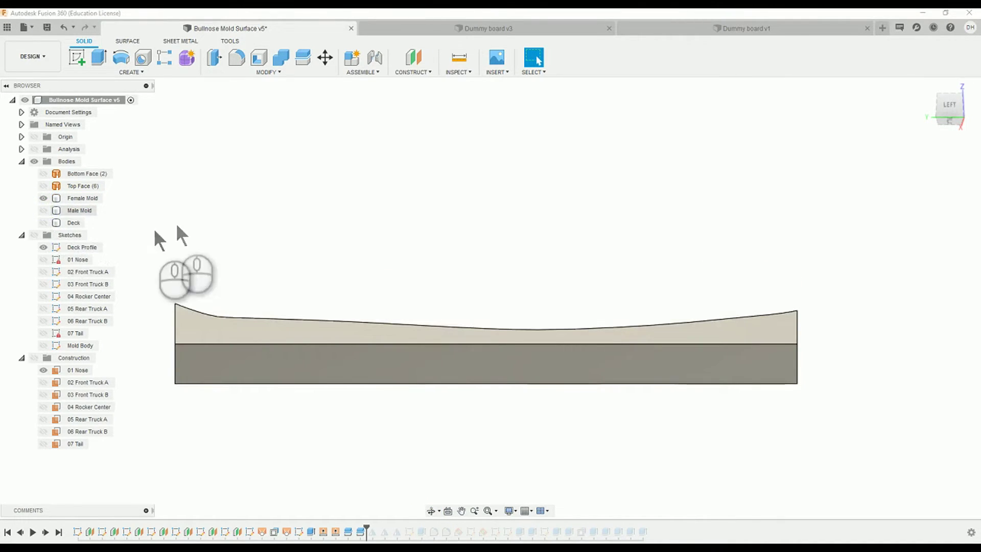
Show the Male Mold and briefly toggle the Top and Bottom Face surfaces
shift+middle_drag(176, 223, 213, 270)
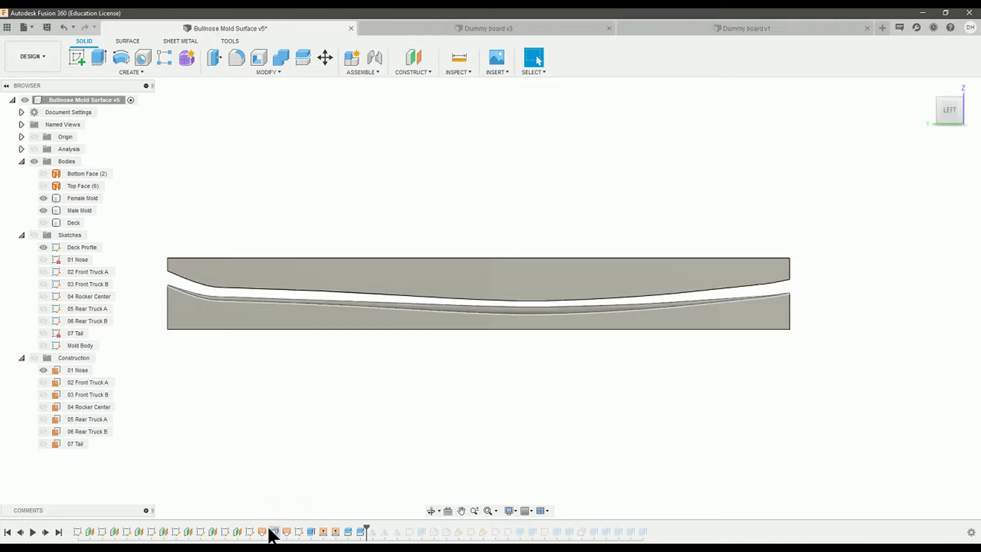
click(43, 186)
click(43, 174)
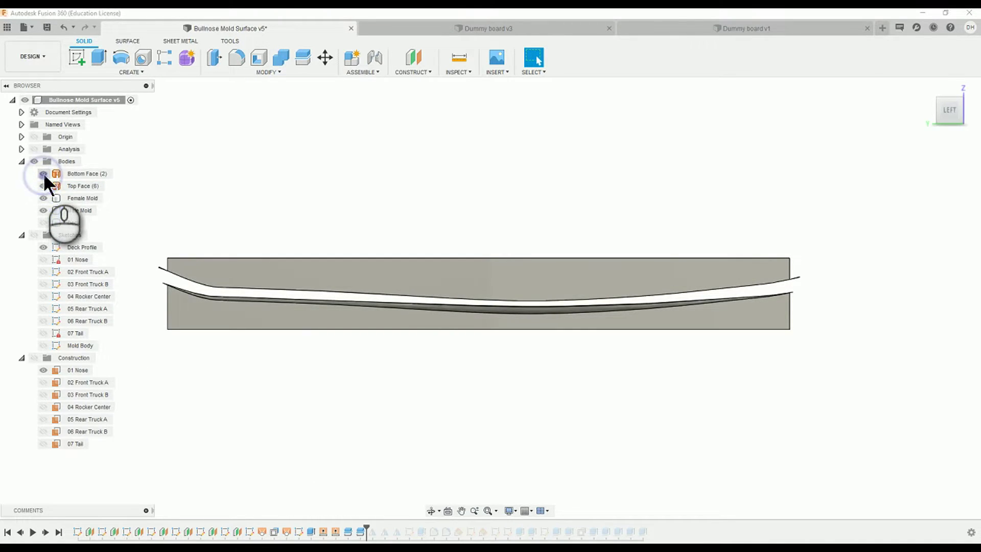
click(43, 174)
click(43, 186)
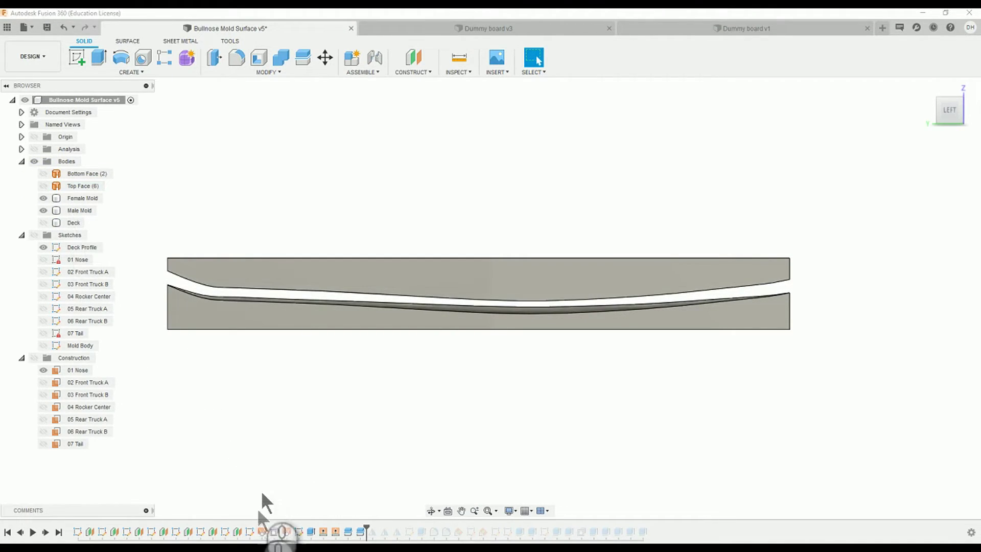
Select the upper and lower mold bodies in turn to identify each half
click(191, 271)
click(197, 303)
click(200, 266)
click(206, 310)
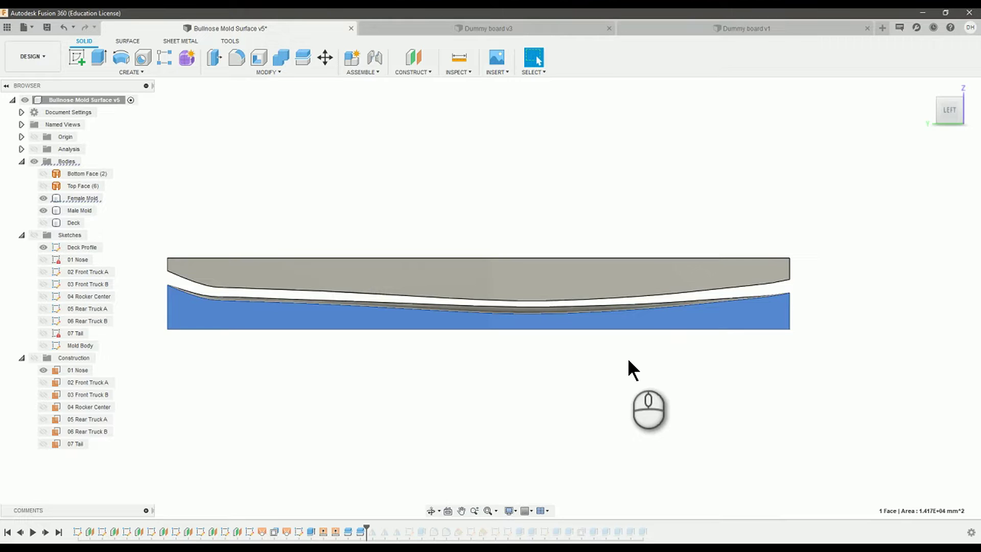
drag(683, 373, 664, 409)
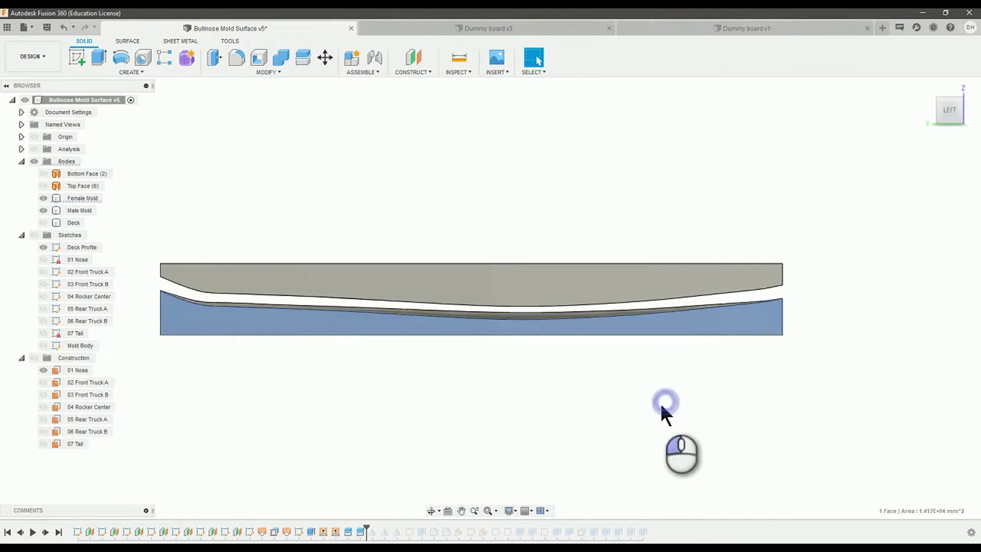
click(661, 406)
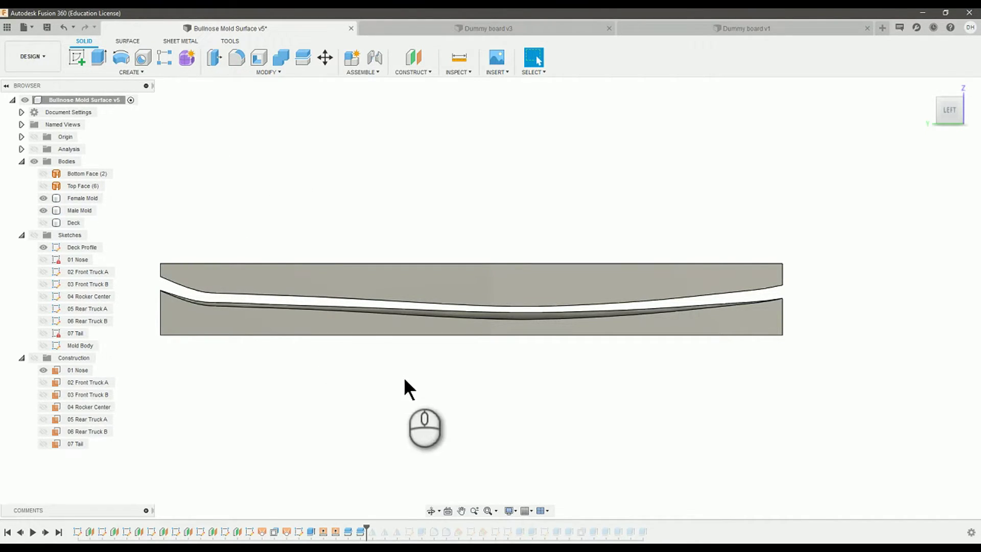
Reselect the Female Mold body after switching between Surface and Solid tools, then deselect
click(357, 323)
click(331, 488)
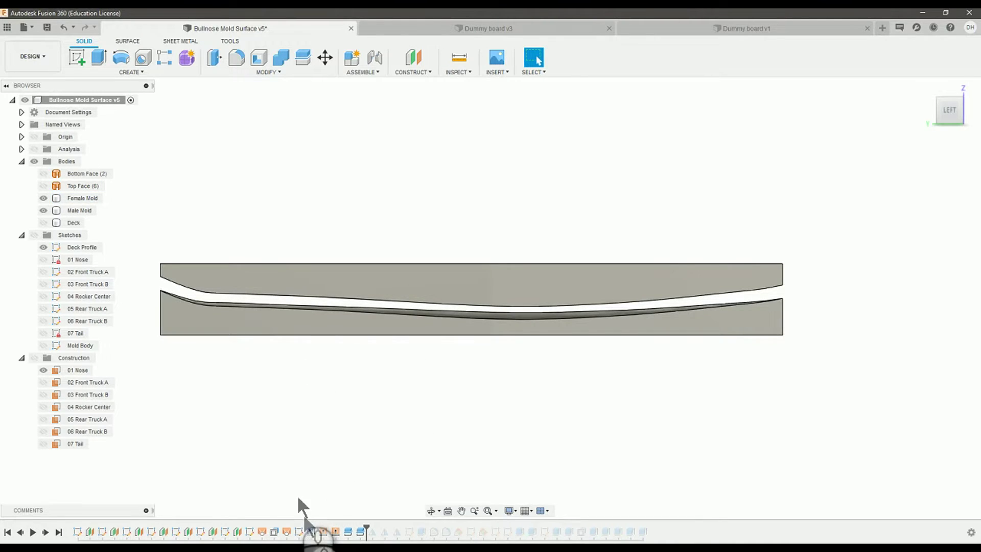
click(126, 40)
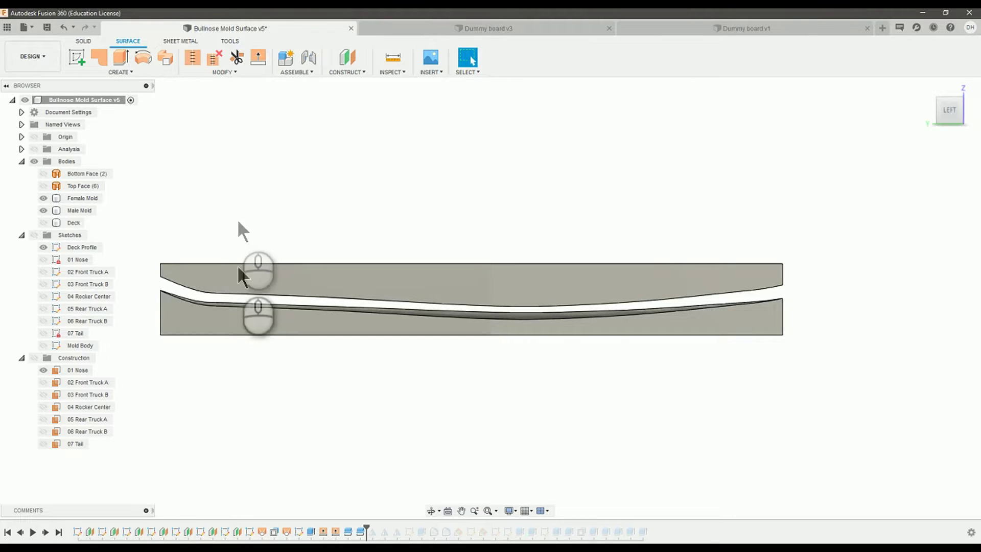
click(84, 39)
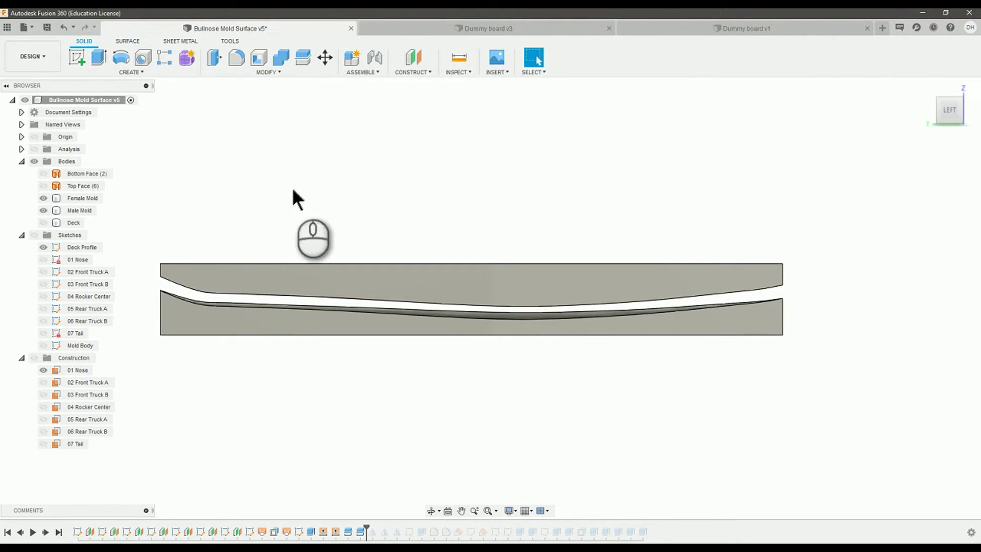
click(302, 277)
click(418, 338)
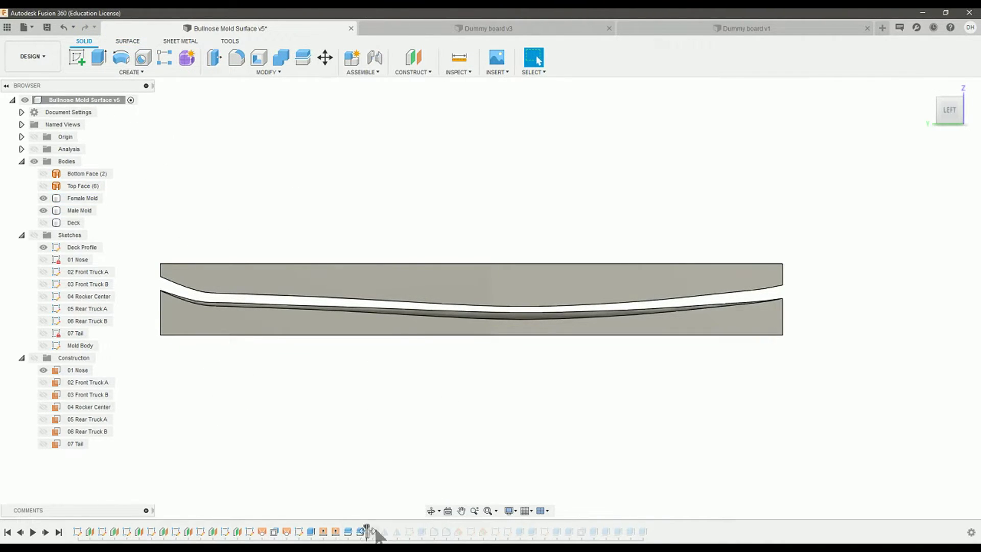
Advance the timeline two features and hide both molds so only the Deck's rocker shows
drag(372, 528, 403, 529)
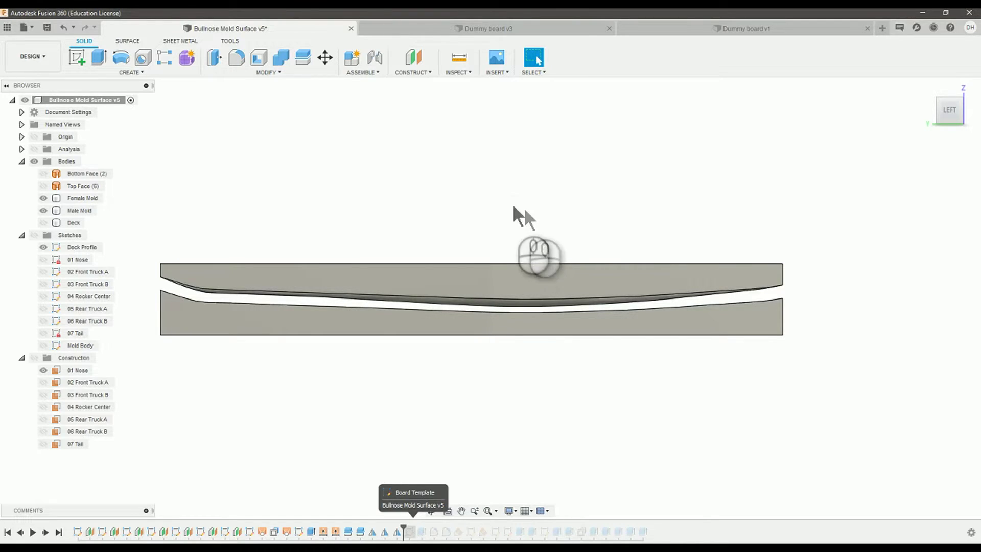
shift+middle_drag(519, 215, 485, 258)
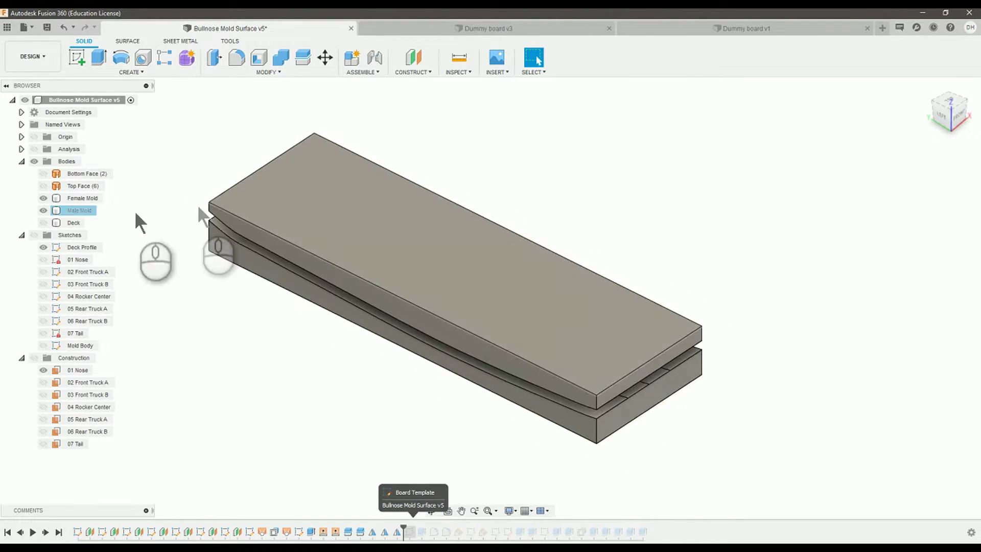
click(44, 198)
click(44, 210)
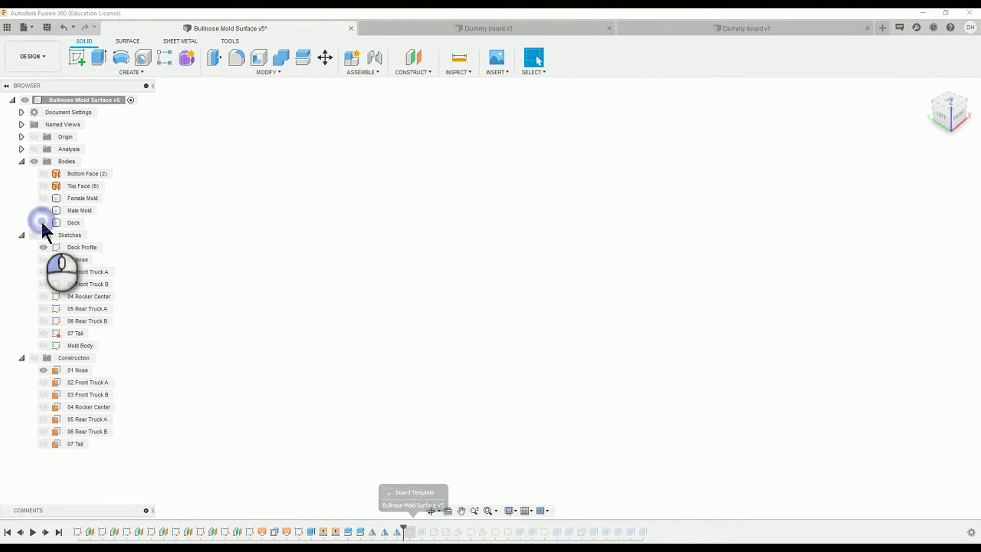
click(43, 223)
shift+middle_drag(198, 279, 399, 404)
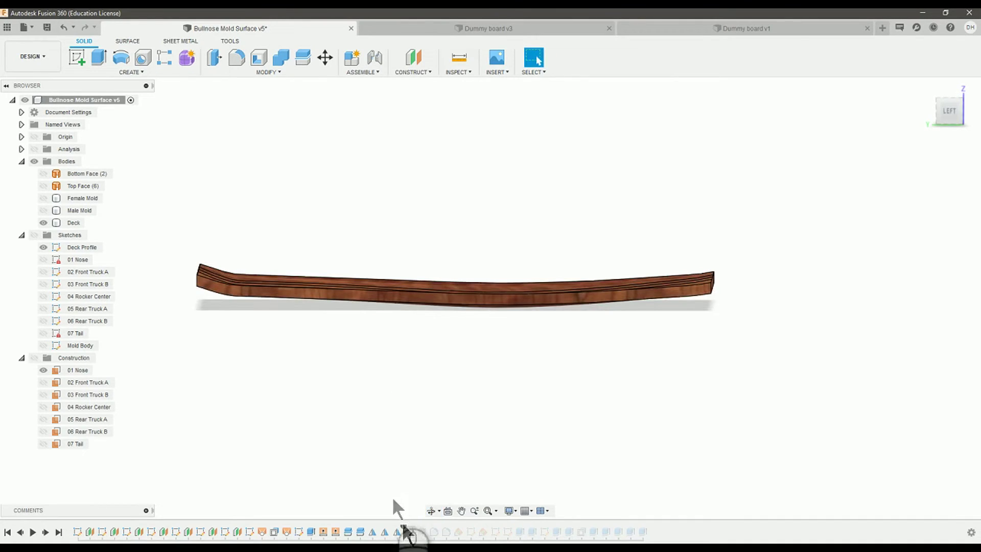
Add Extrude5, then review the Board Template sketch's 118.00 and 25.00 dimensions and finish it
mouse_move(403, 532)
mouse_down()
mouse_move(397, 516)
mouse_move(413, 531)
mouse_up()
shift+middle_drag(300, 389, 247, 423)
click(84, 360)
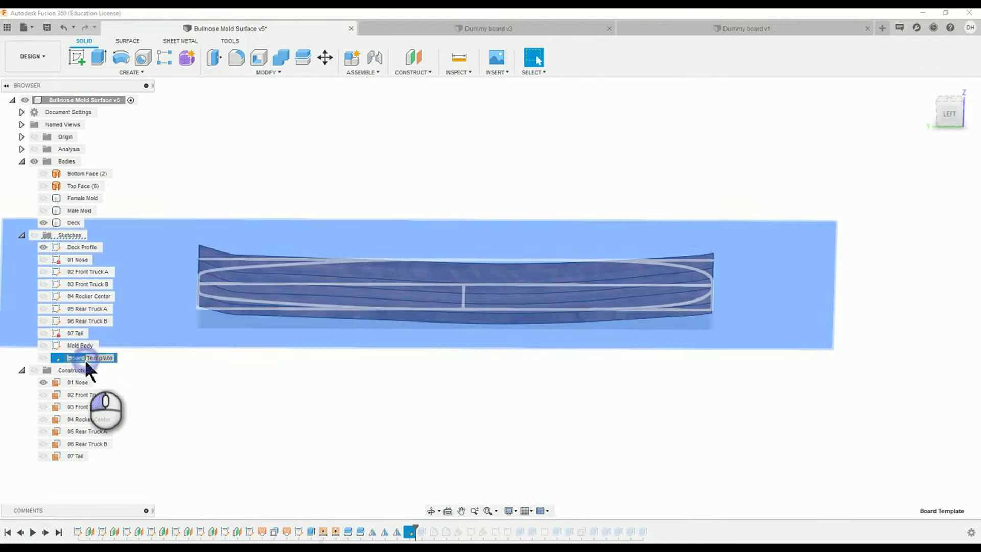
click(160, 392)
double_click(77, 357)
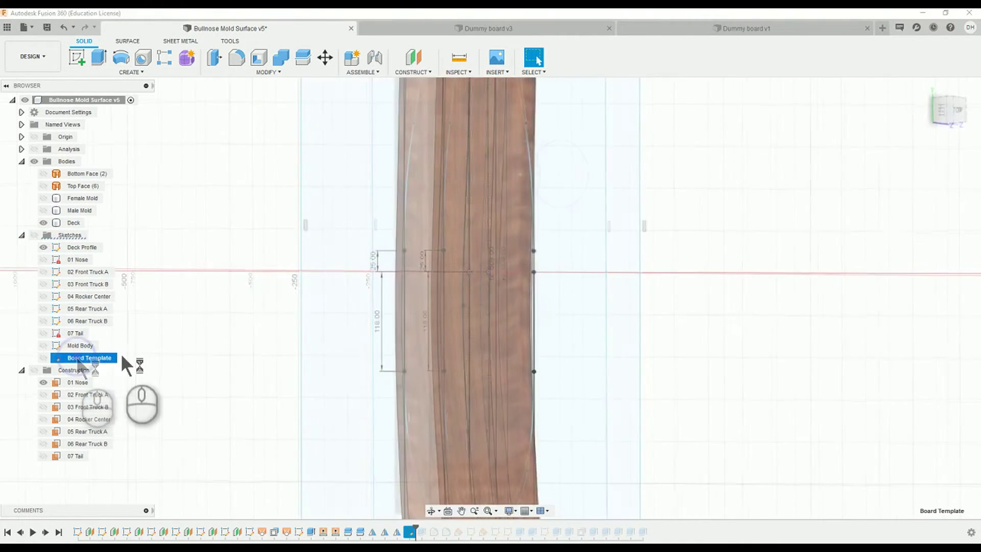
scroll(602, 390, down, 3)
mouse_move(601, 390)
shift+middle_down()
mouse_move(543, 394)
mouse_move(546, 371)
mouse_move(673, 400)
mouse_move(698, 336)
mouse_move(696, 353)
mouse_move(367, 320)
mouse_move(334, 331)
mouse_move(335, 350)
shift+middle_up()
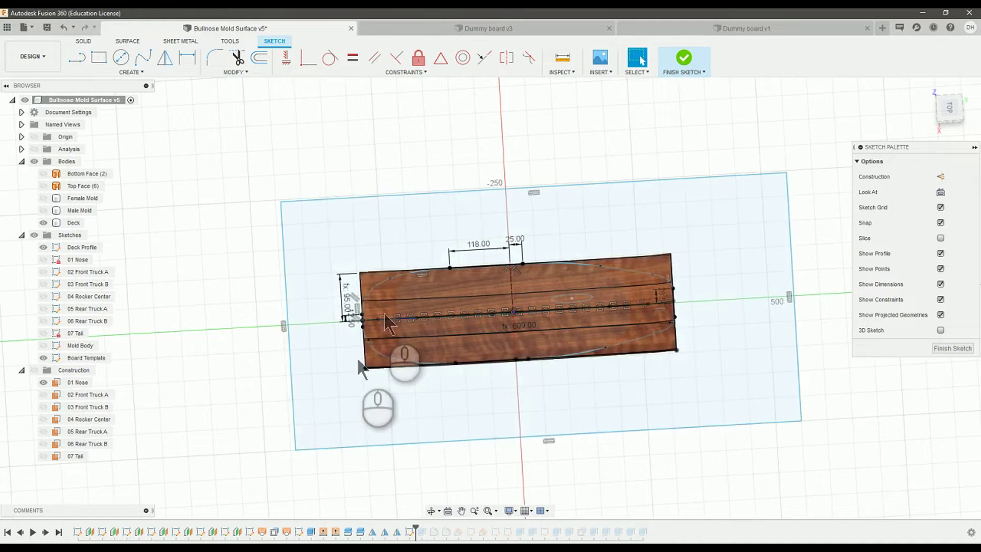
click(950, 348)
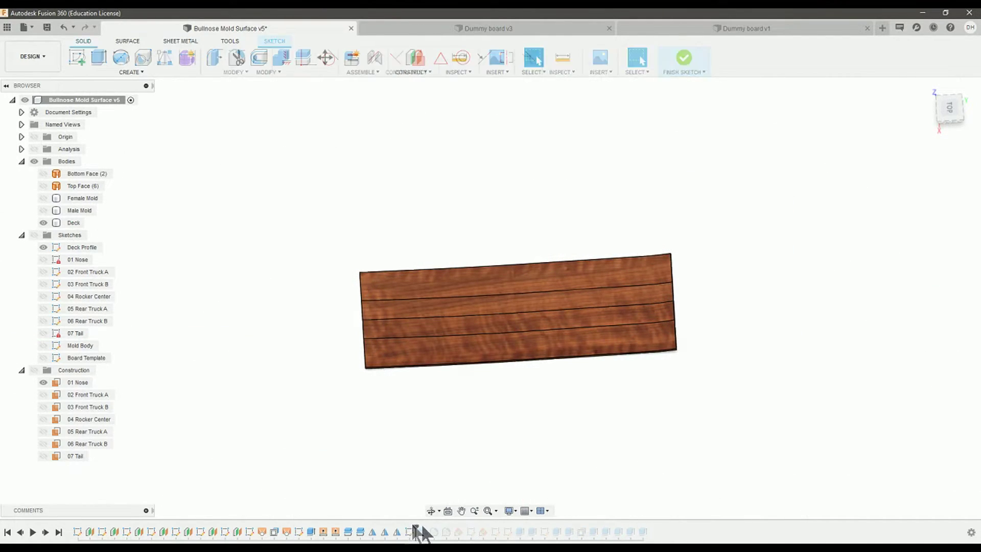
Roll the timeline past Fillet1, Front Truck Mounts and Rear Truck Template, viewing the rounded deck side-on
drag(416, 530, 427, 530)
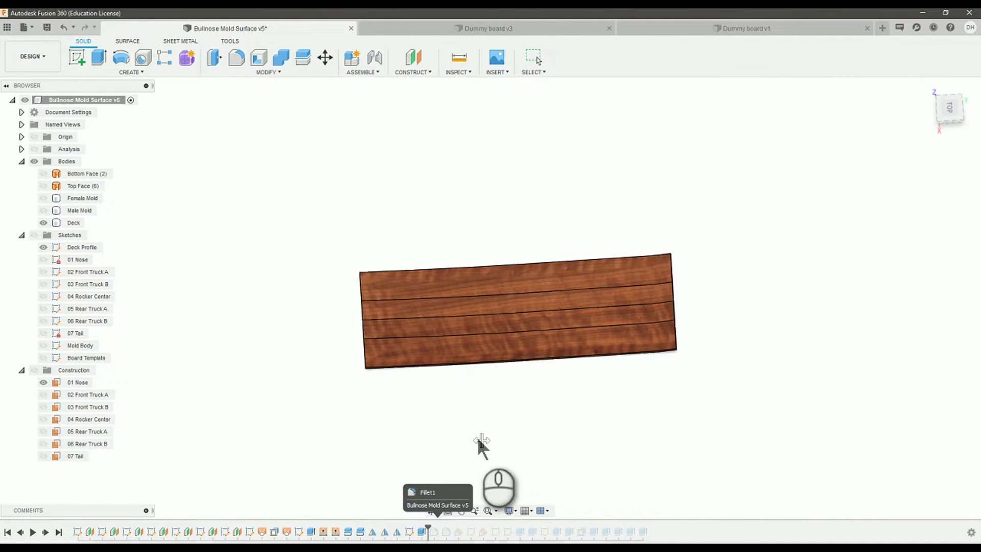
shift+middle_drag(470, 435, 460, 406)
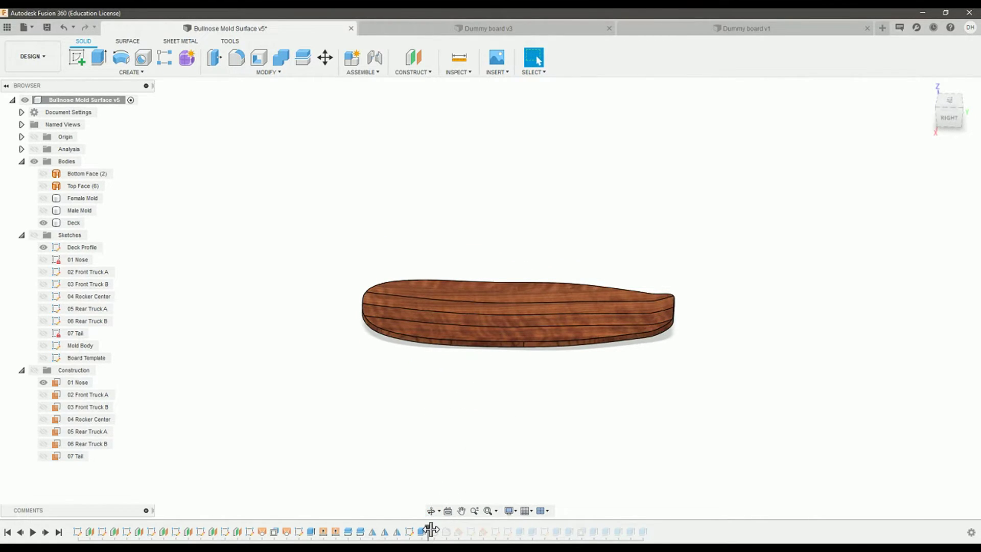
drag(430, 528, 451, 529)
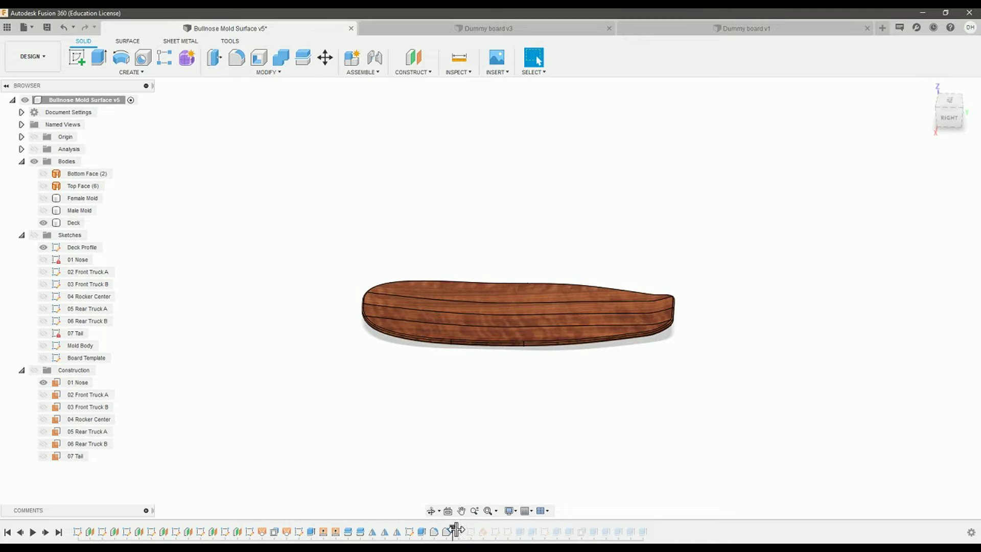
mouse_move(454, 528)
mouse_down()
mouse_move(490, 529)
mouse_move(460, 531)
mouse_up()
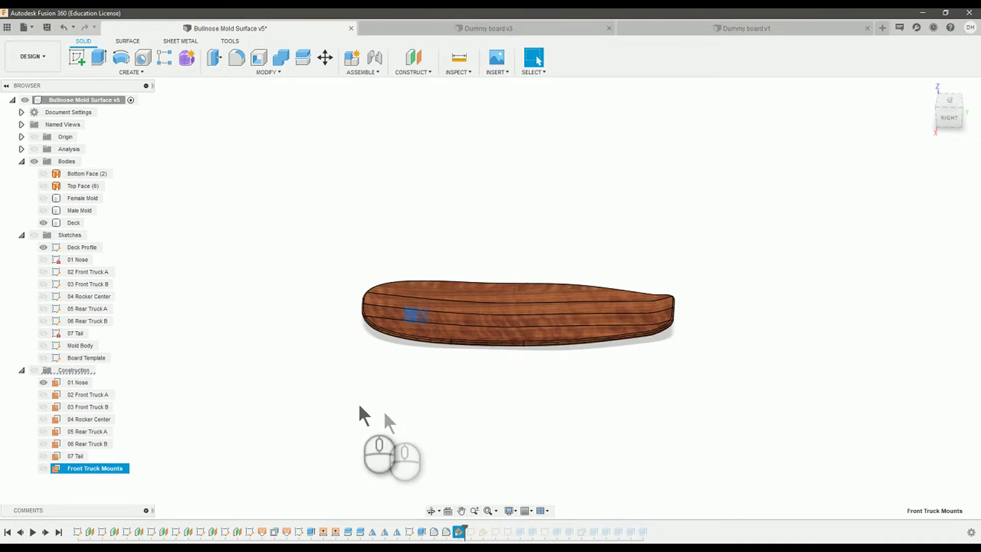
Add the Front Truck Template sketch to the history and edit it from a top view
shift+middle_drag(381, 404, 392, 387)
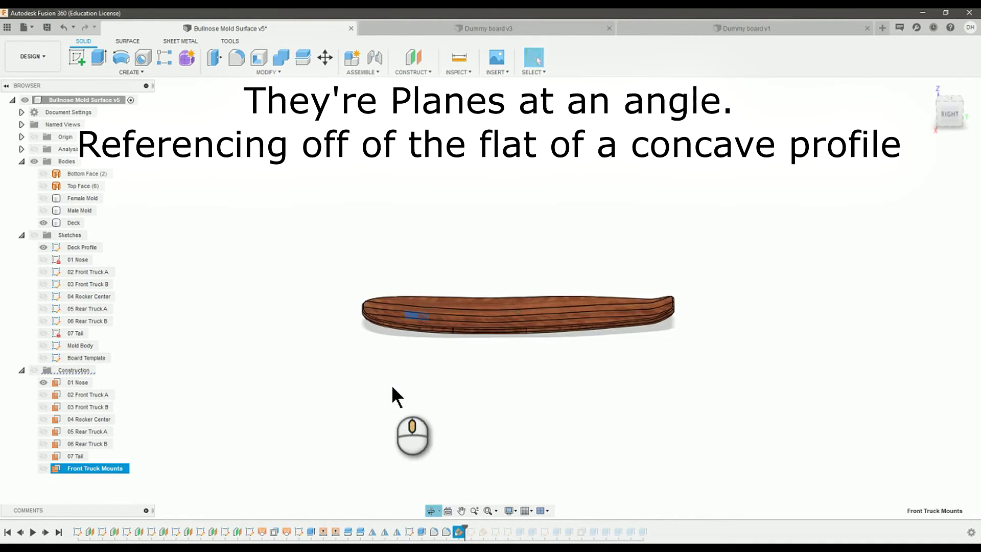
drag(466, 531, 478, 530)
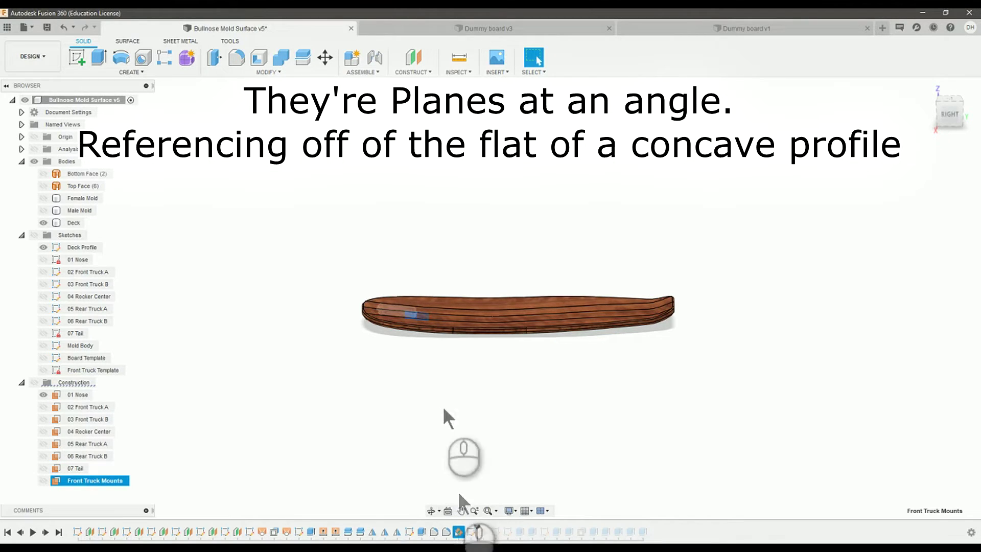
shift+middle_drag(442, 414, 408, 391)
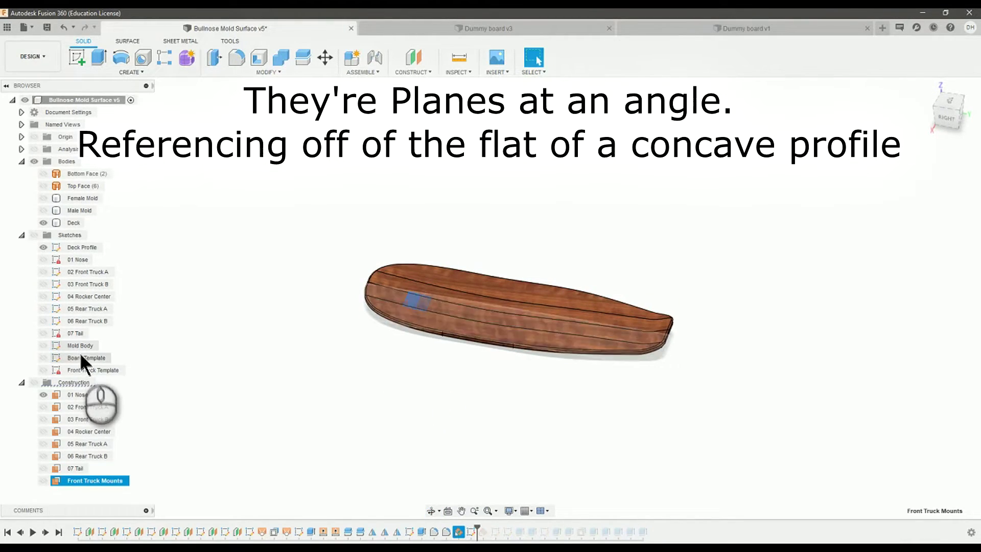
double_click(88, 369)
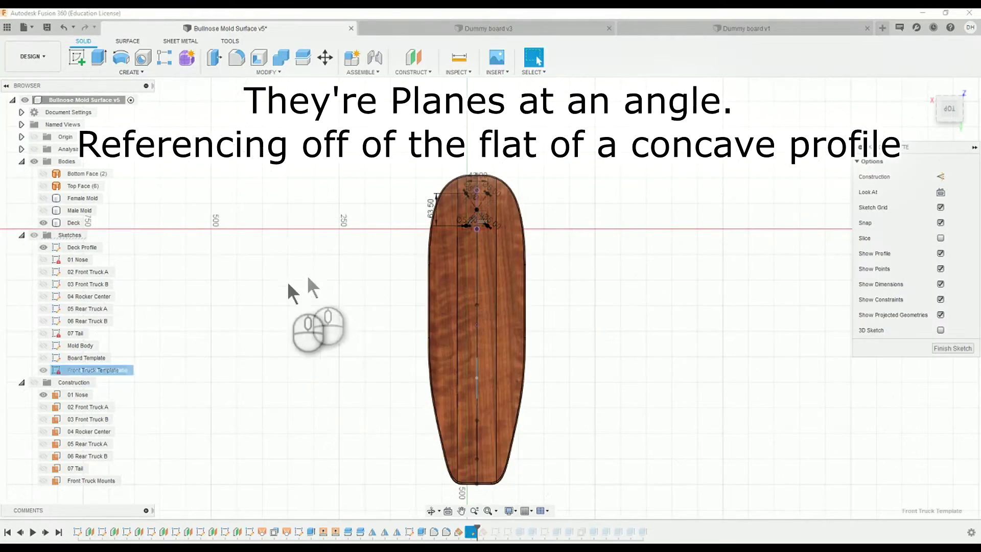
Orbit to look down on the deck's truck marks and pick the Truck Template Projected to CNC Plane sketch
mouse_move(360, 260)
shift+middle_down()
mouse_move(430, 261)
mouse_move(408, 214)
mouse_move(394, 204)
mouse_move(459, 267)
mouse_move(431, 331)
shift+middle_up()
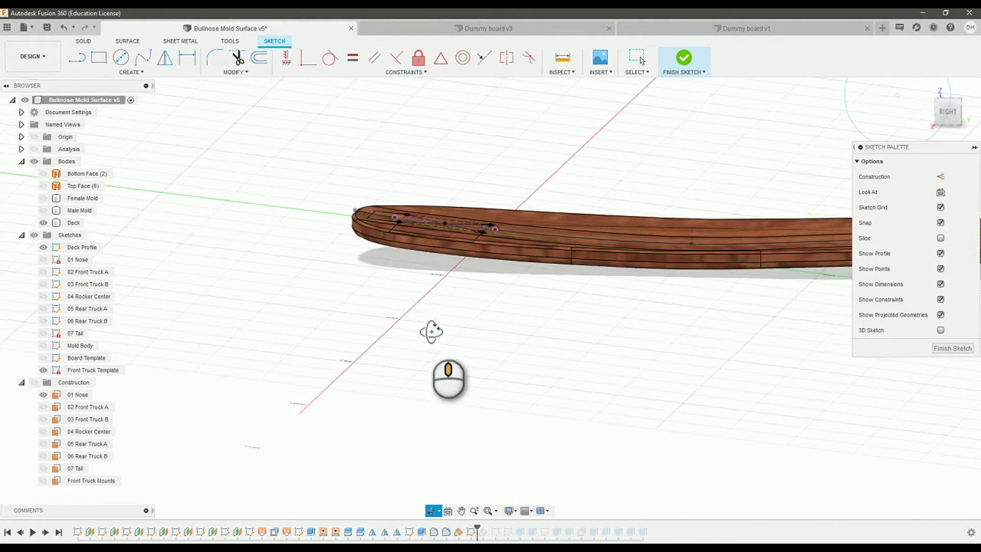
mouse_move(388, 285)
shift+middle_down()
mouse_move(379, 321)
mouse_move(384, 301)
shift+middle_up()
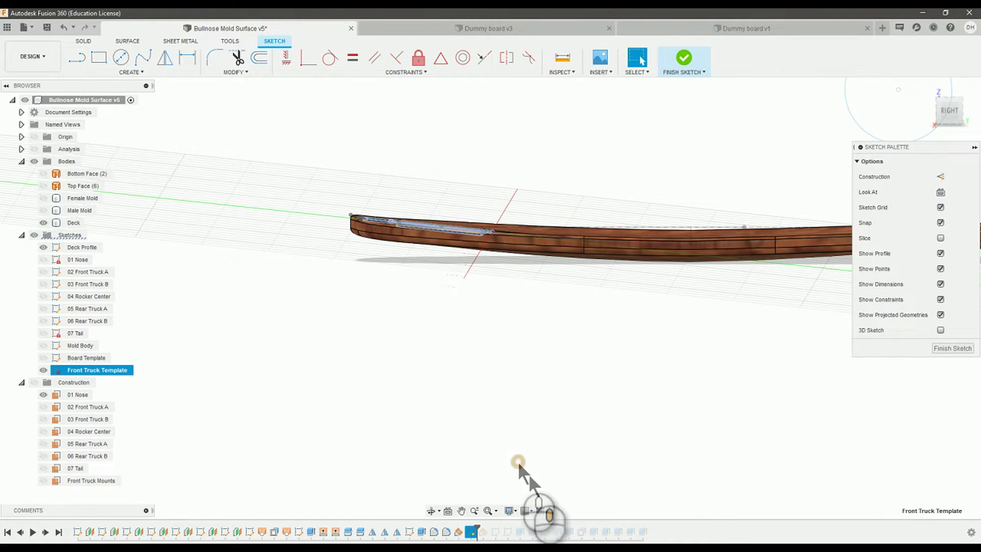
mouse_move(517, 461)
shift+middle_down()
mouse_move(532, 479)
mouse_move(532, 432)
mouse_move(520, 487)
mouse_move(506, 494)
mouse_move(403, 270)
mouse_move(464, 518)
shift+middle_up()
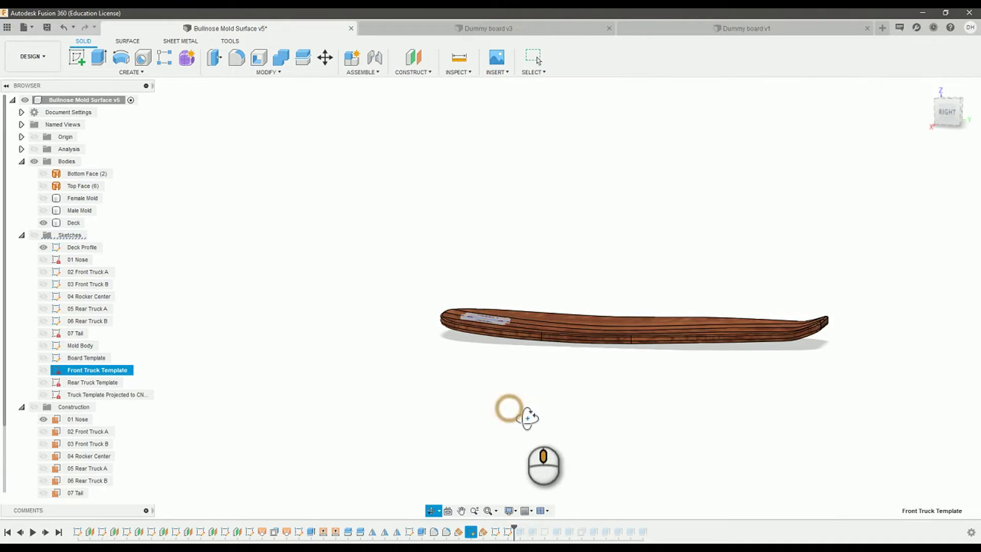
shift+middle_drag(527, 418, 512, 438)
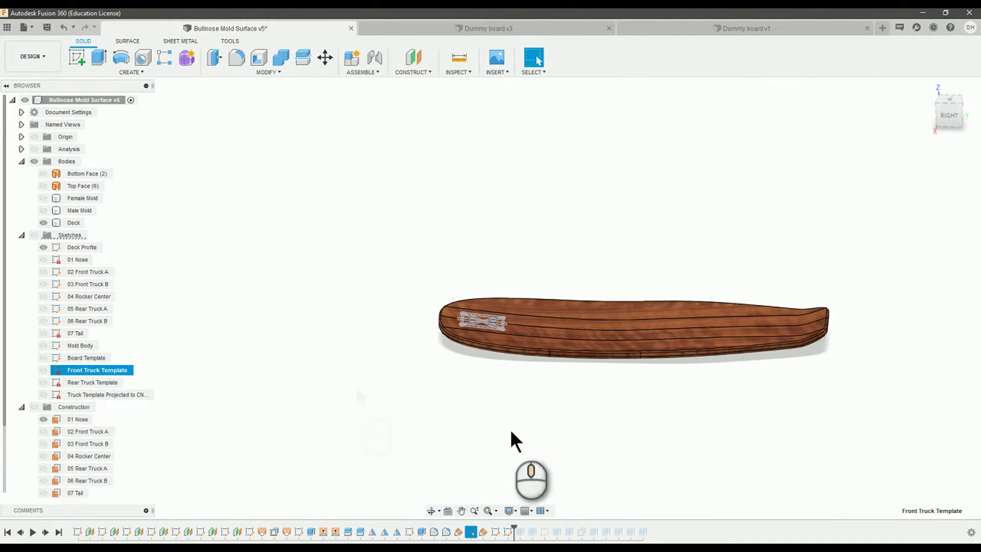
click(109, 382)
Open the truck template sketch, roll history to the end, and inspect Extrude6 through Extrude11 around the deck
double_click(118, 393)
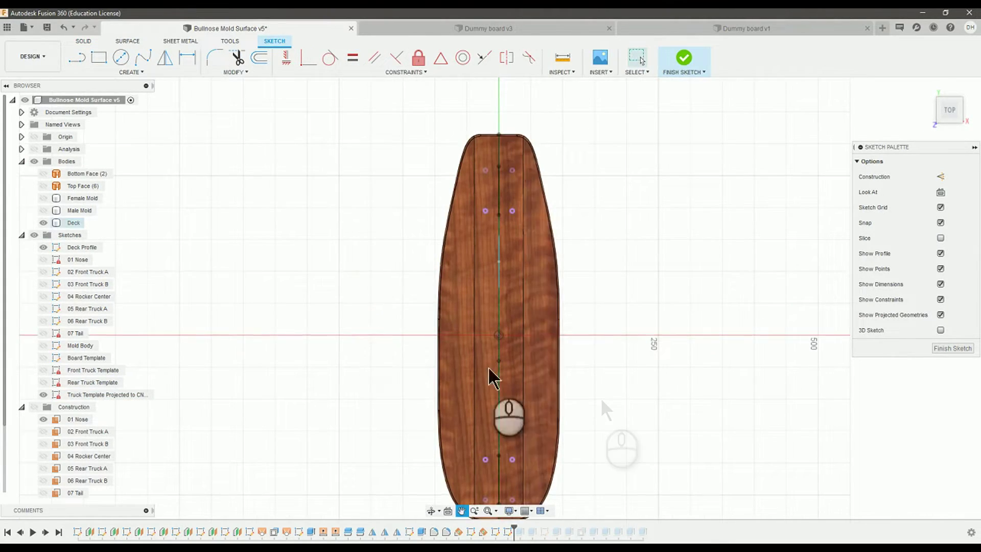
shift+middle_drag(491, 378, 429, 358)
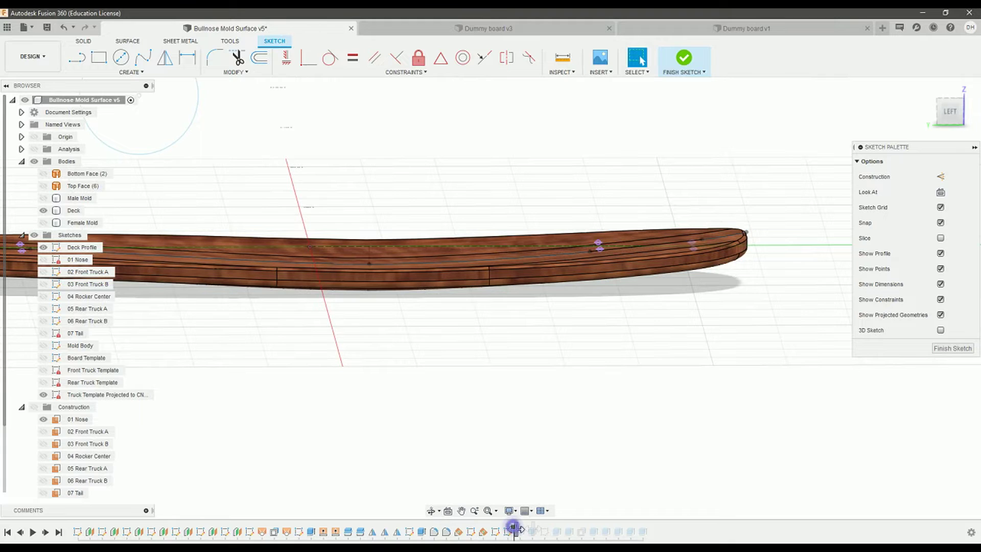
drag(605, 527, 624, 527)
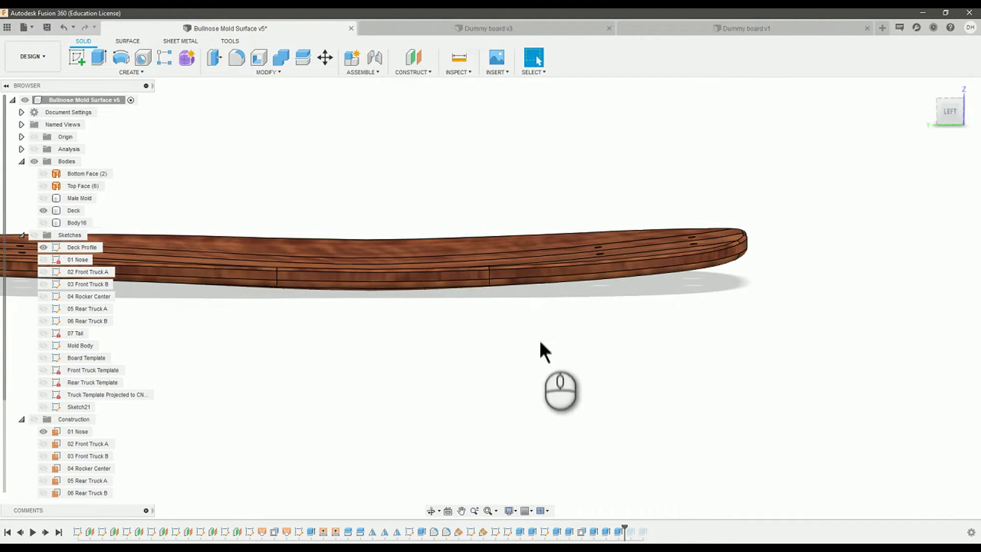
shift+middle_drag(541, 346, 521, 365)
click(618, 532)
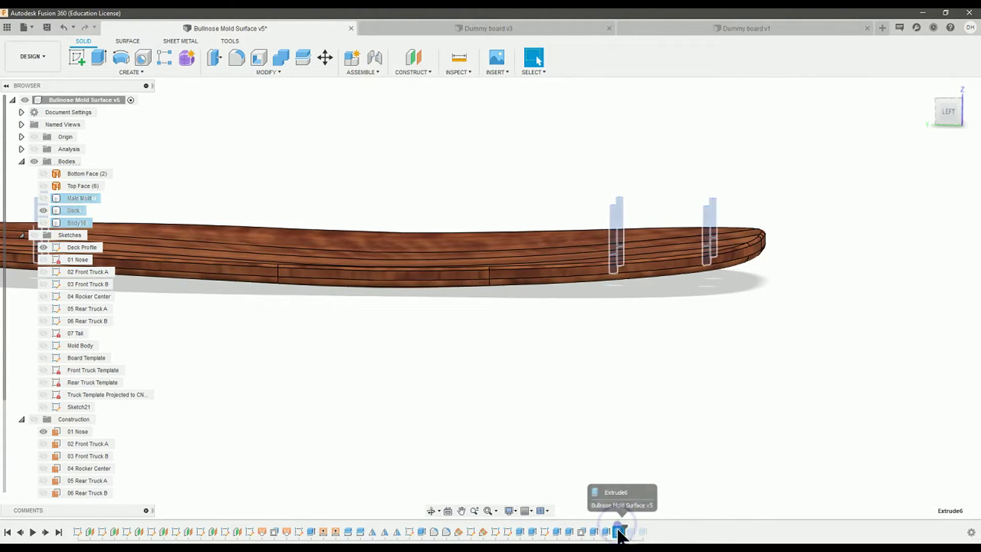
shift+middle_drag(576, 404, 656, 401)
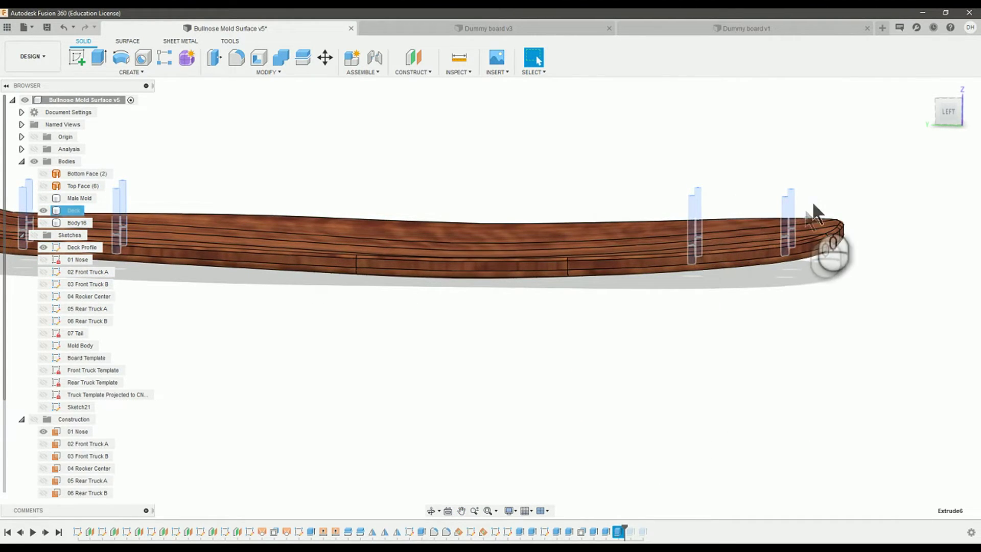
middle_drag(644, 367, 650, 377)
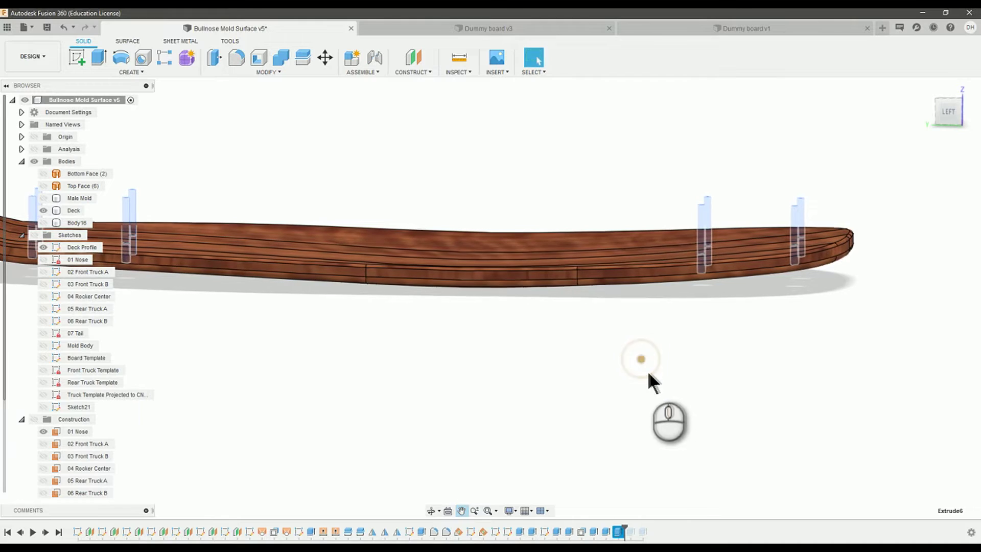
drag(630, 530, 649, 532)
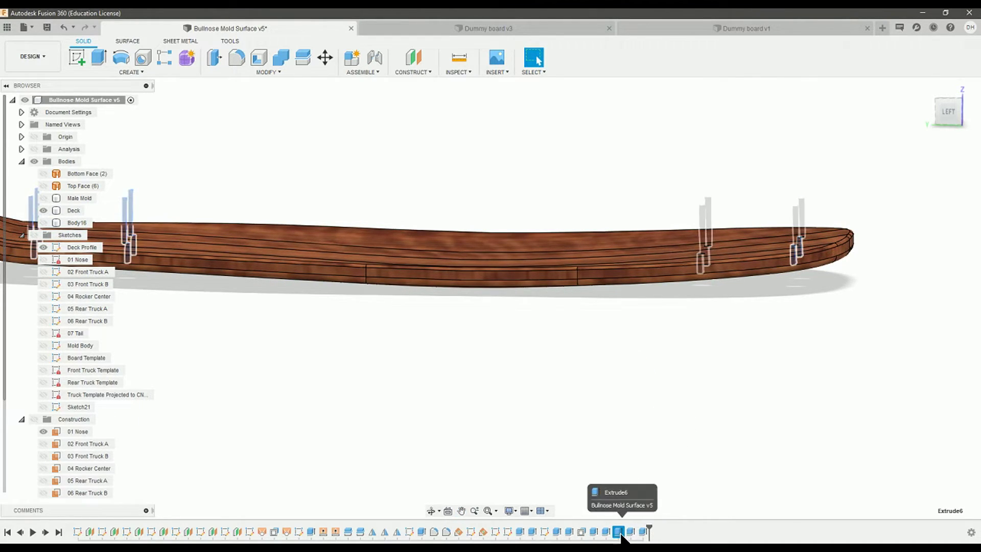
click(631, 531)
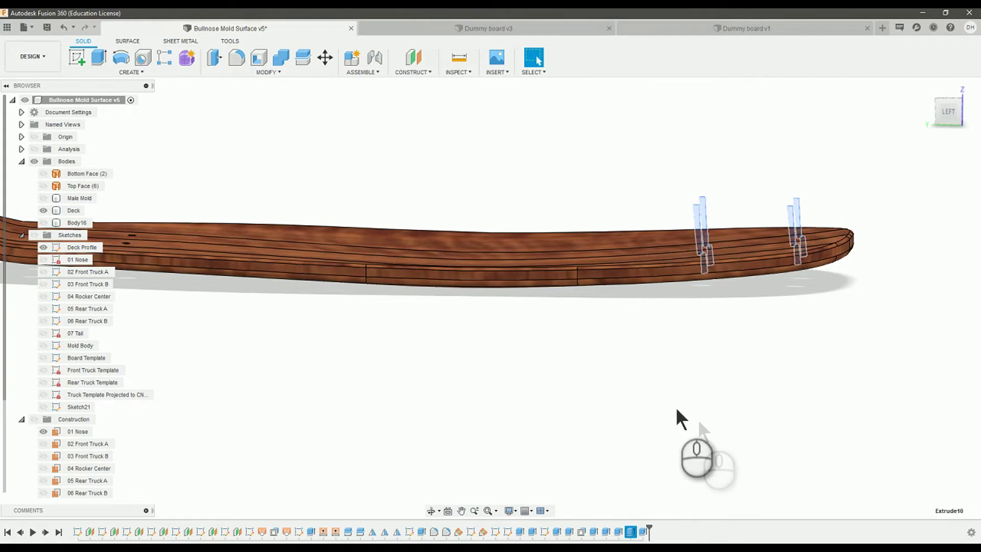
shift+middle_drag(679, 377, 601, 491)
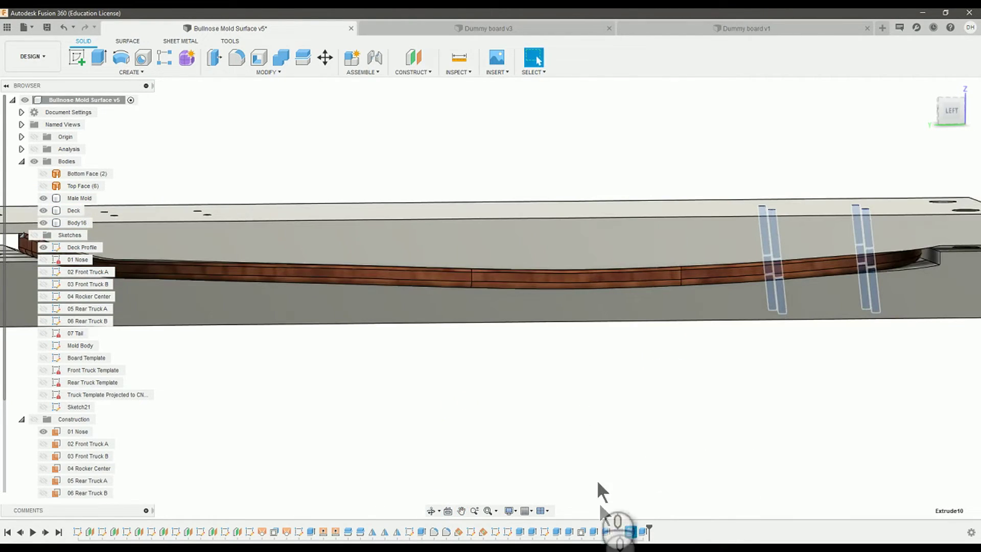
middle_drag(752, 454, 532, 467)
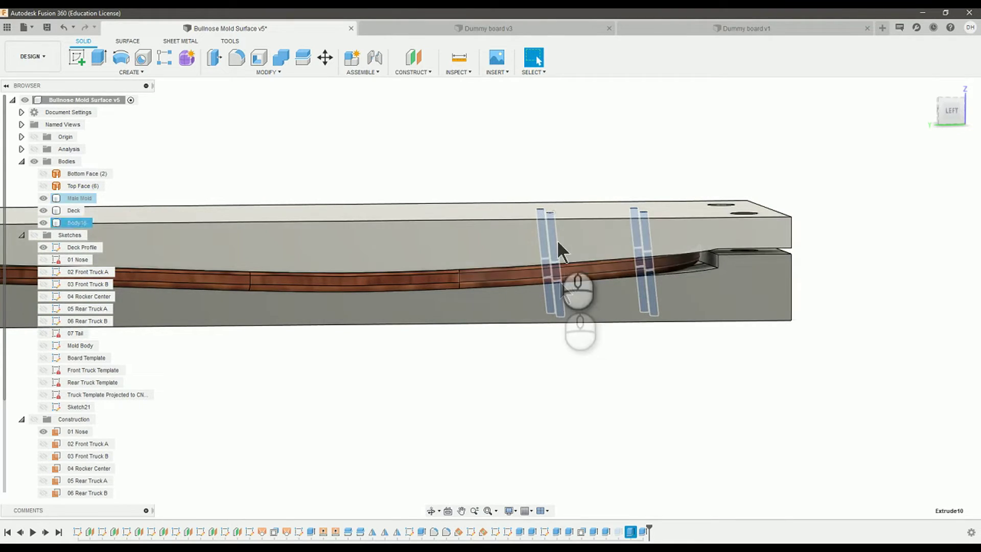
Unsuppress the vertical drill-hole features, check them, and roll the history back to Extrude6
right_click(617, 532)
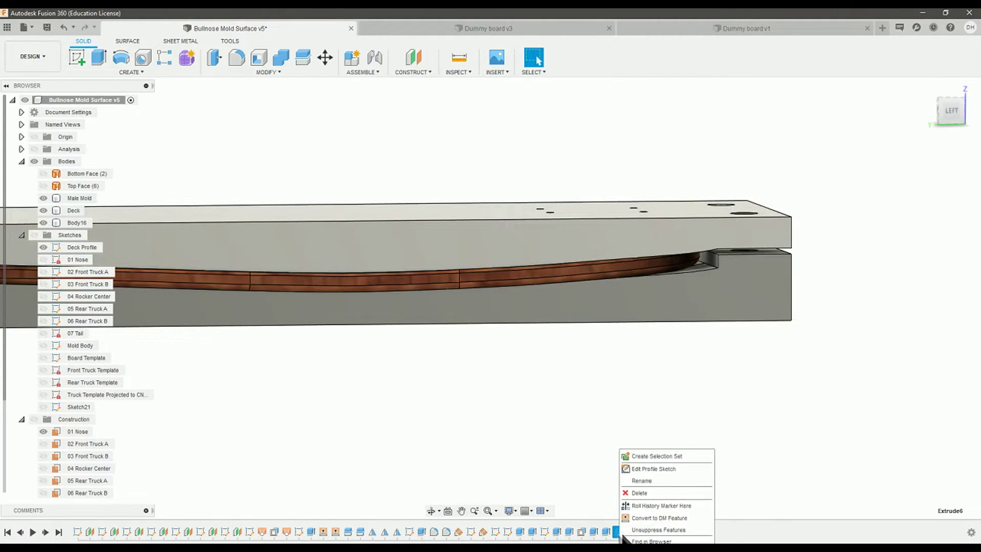
key(Escape)
drag(651, 531, 626, 534)
right_click(619, 532)
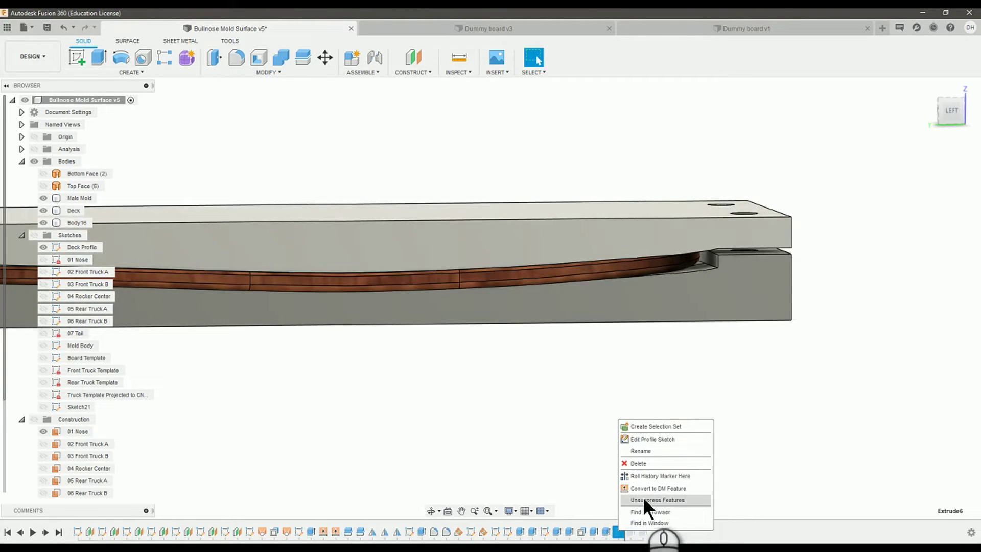
click(643, 498)
click(618, 532)
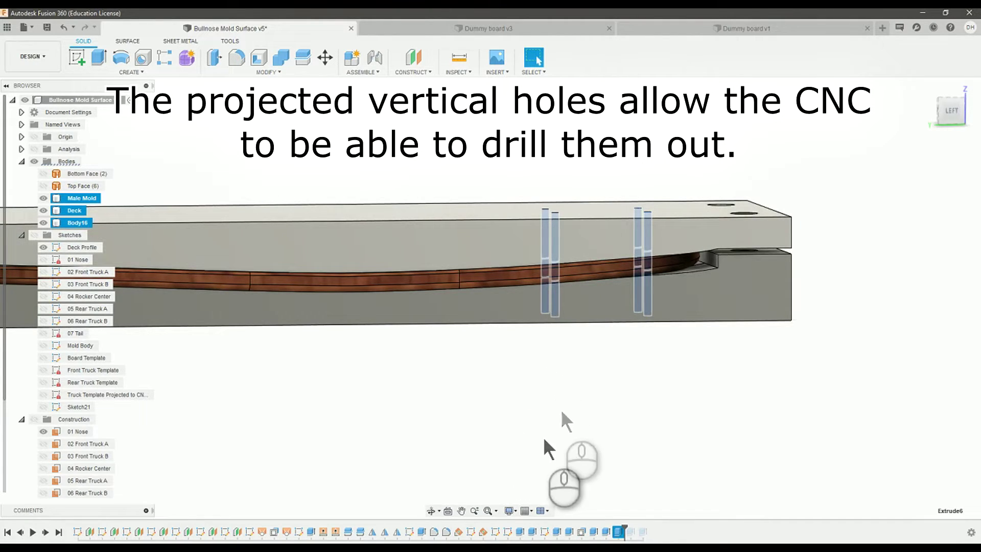
drag(624, 531, 648, 531)
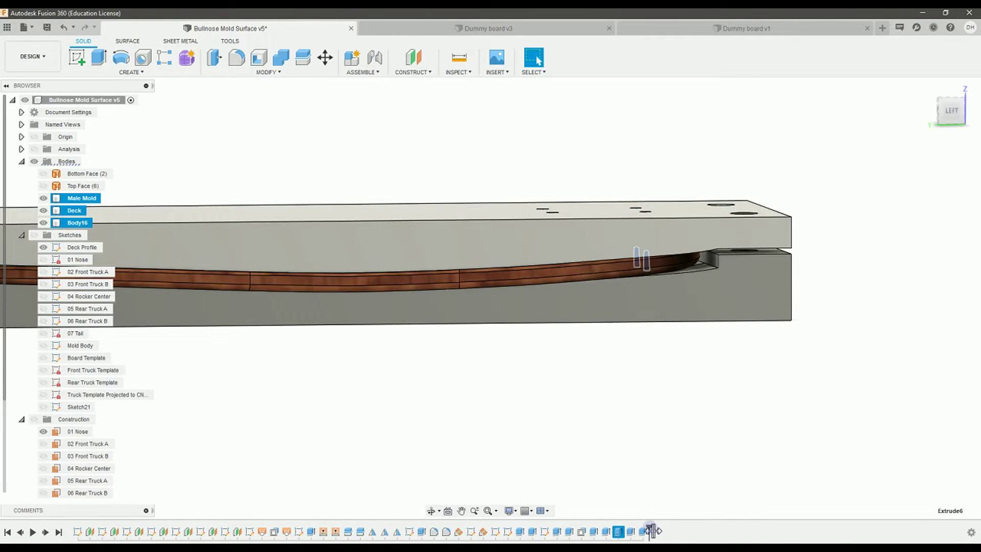
drag(652, 532, 623, 531)
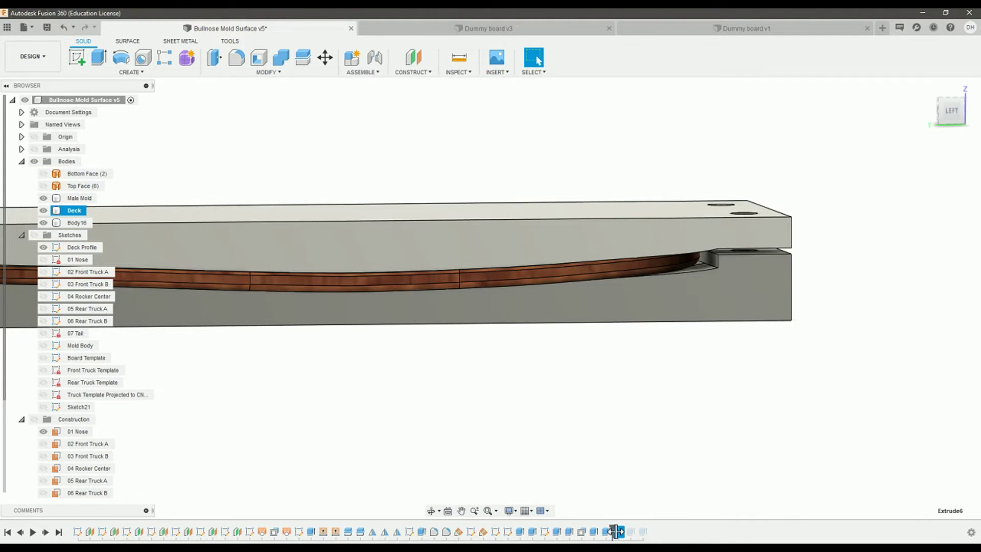
scroll(530, 459, down, 3)
Orbit and zoom around the whole mold, checking its top and pin holes, ending in a side view
shift+drag(529, 458, 550, 462)
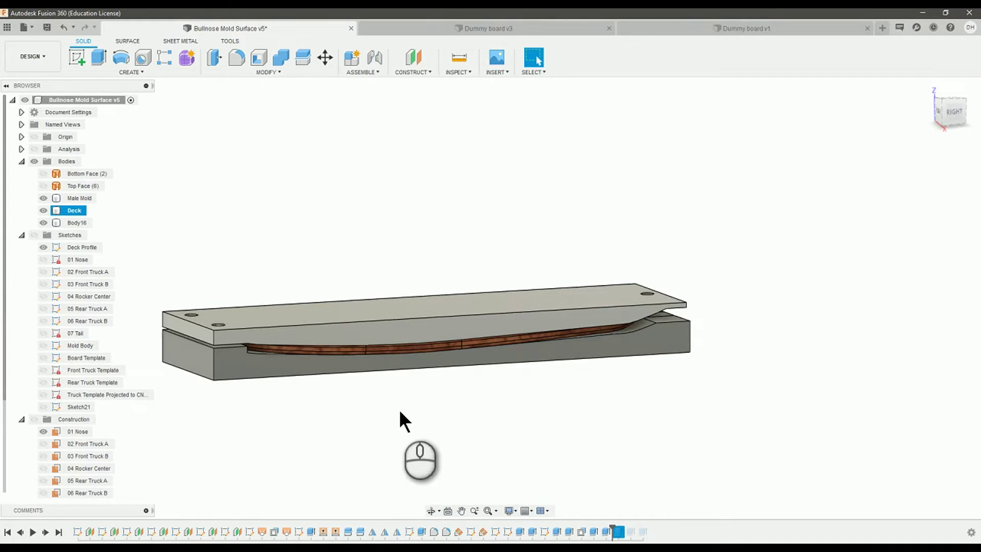
middle_drag(400, 412, 443, 424)
scroll(443, 424, up, 4)
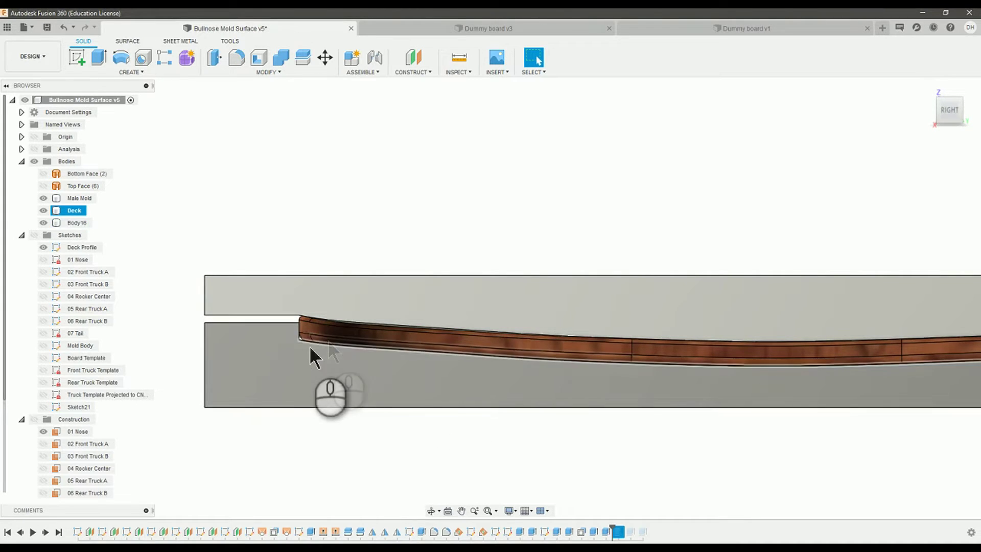
shift+middle_drag(230, 202, 239, 237)
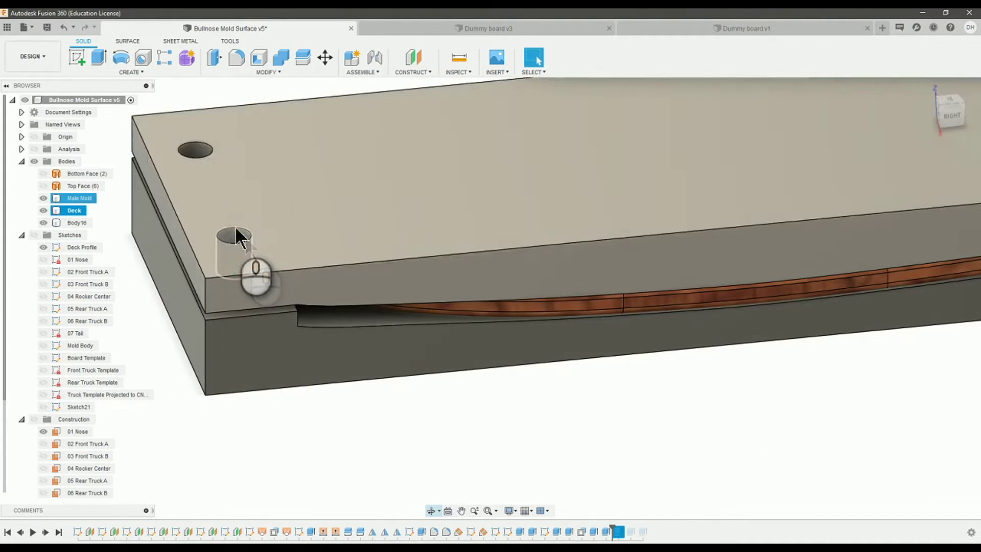
shift+click(228, 223)
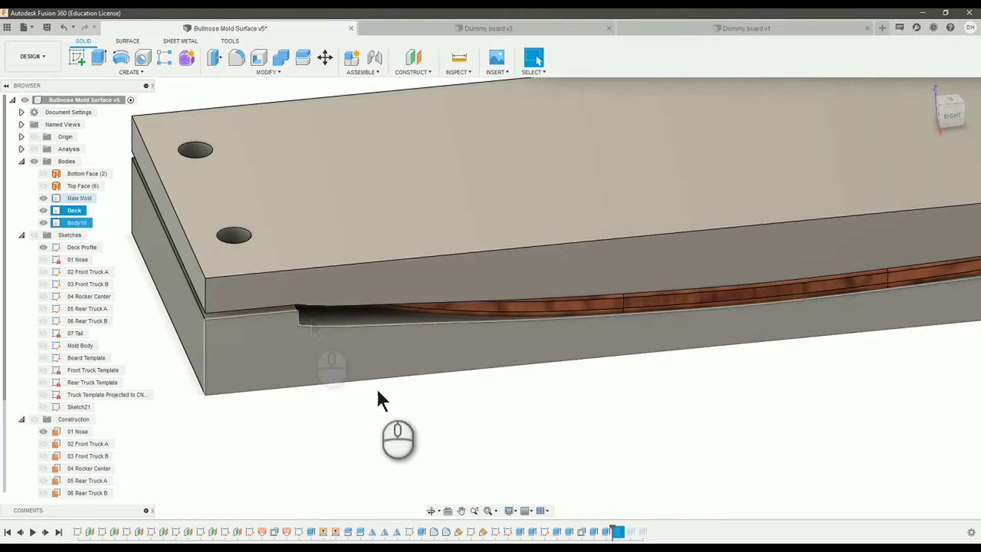
scroll(385, 407, down, 3)
shift+middle_drag(525, 461, 477, 452)
scroll(472, 451, down, 3)
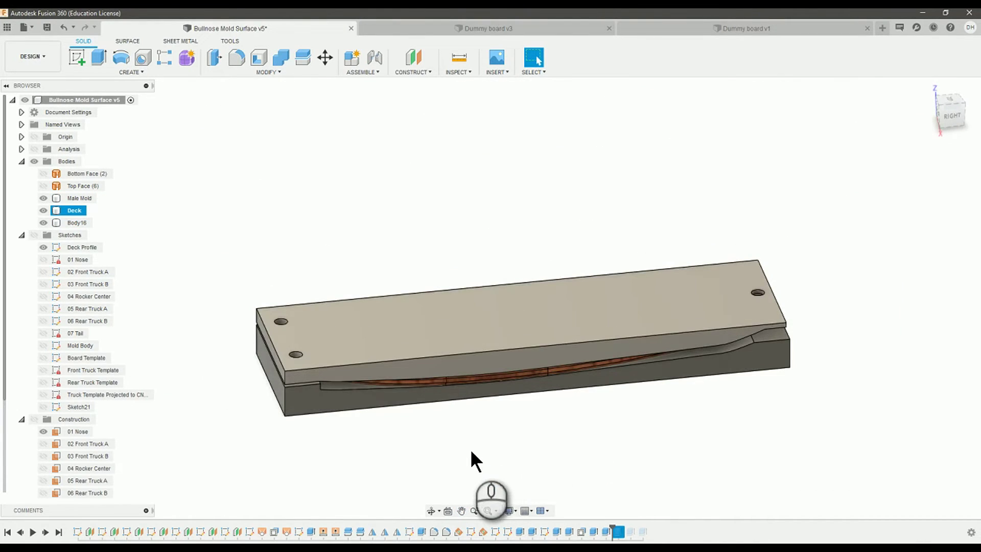
shift+middle_drag(731, 397, 745, 378)
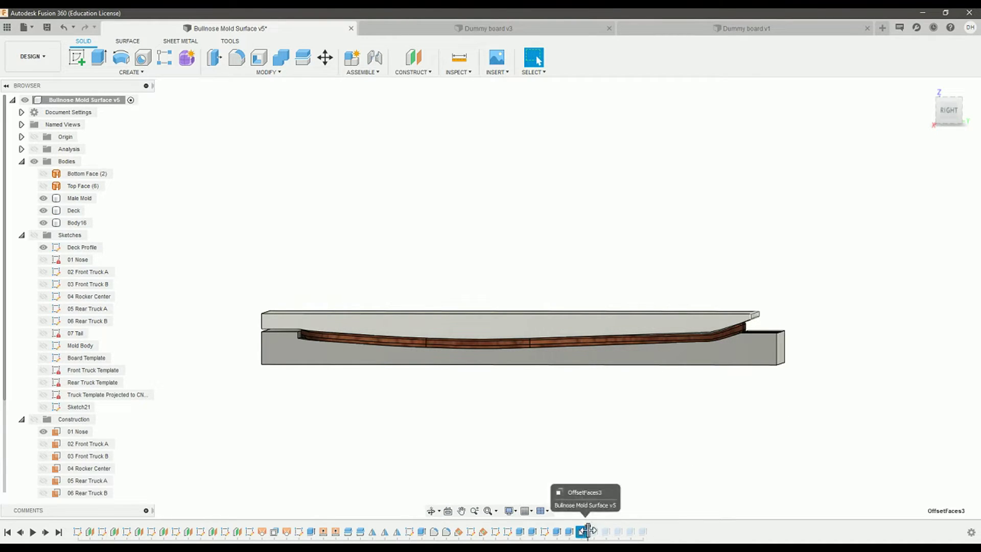
Roll history back one feature to OffsetFaces3 and pan over to the mold's tail end
drag(588, 530, 578, 531)
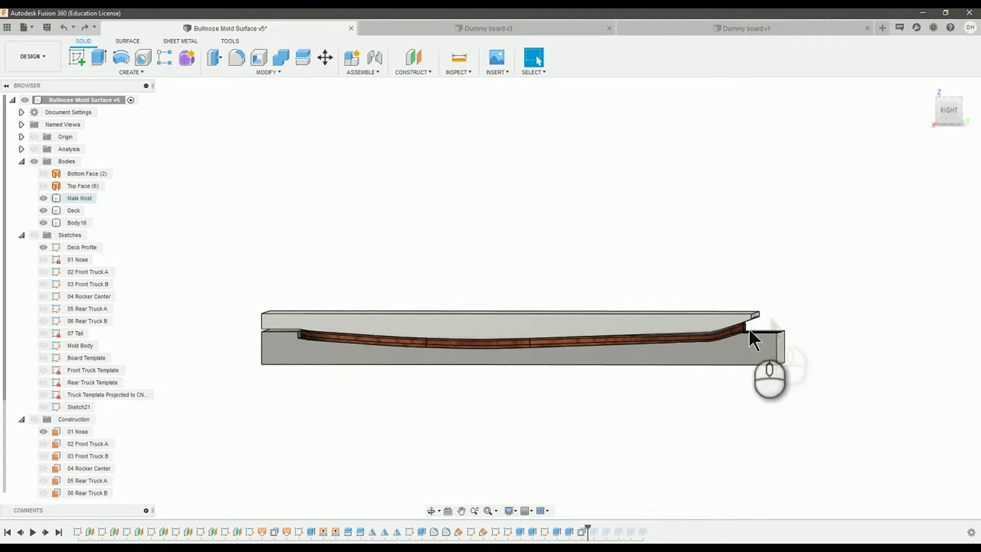
scroll(756, 322, up, 4)
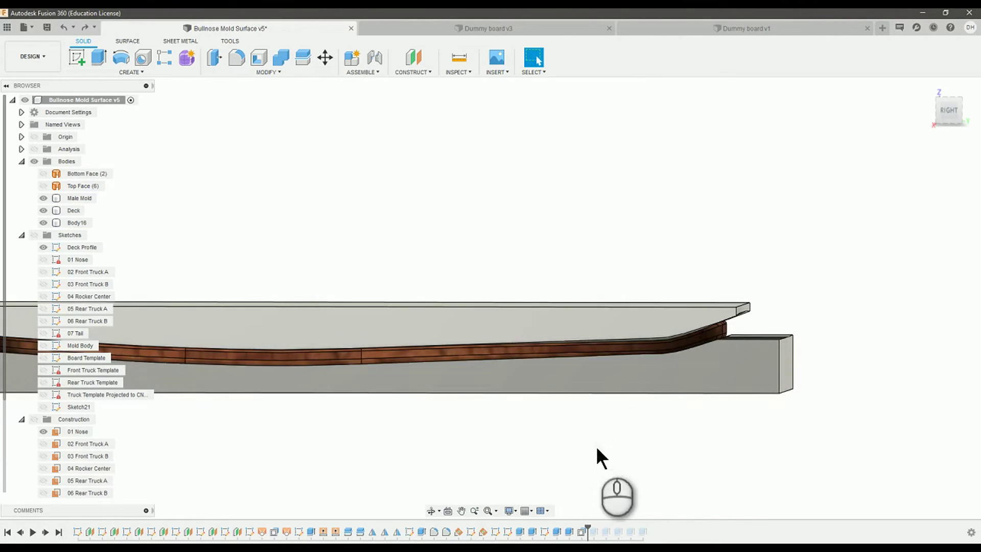
middle_drag(595, 445, 708, 465)
key(Escape)
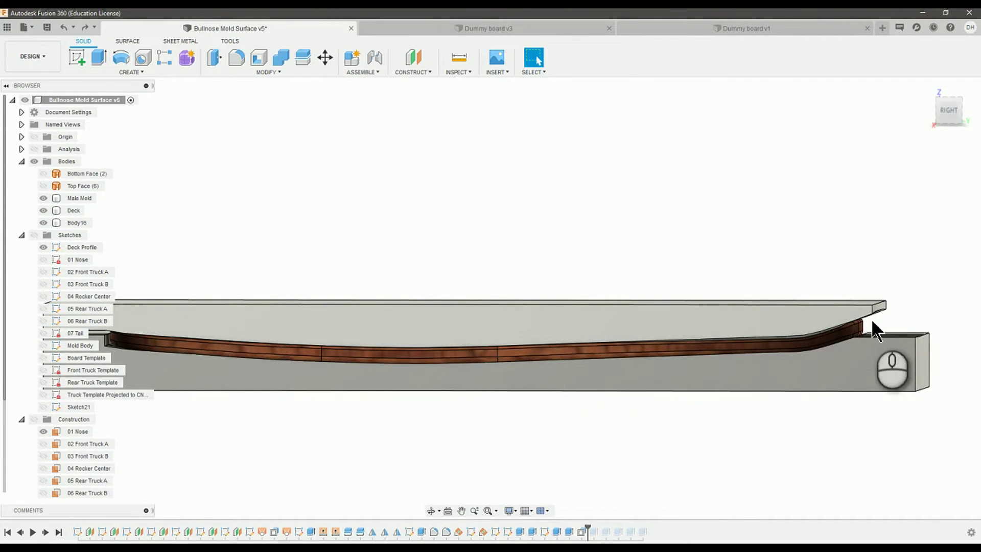
click(754, 432)
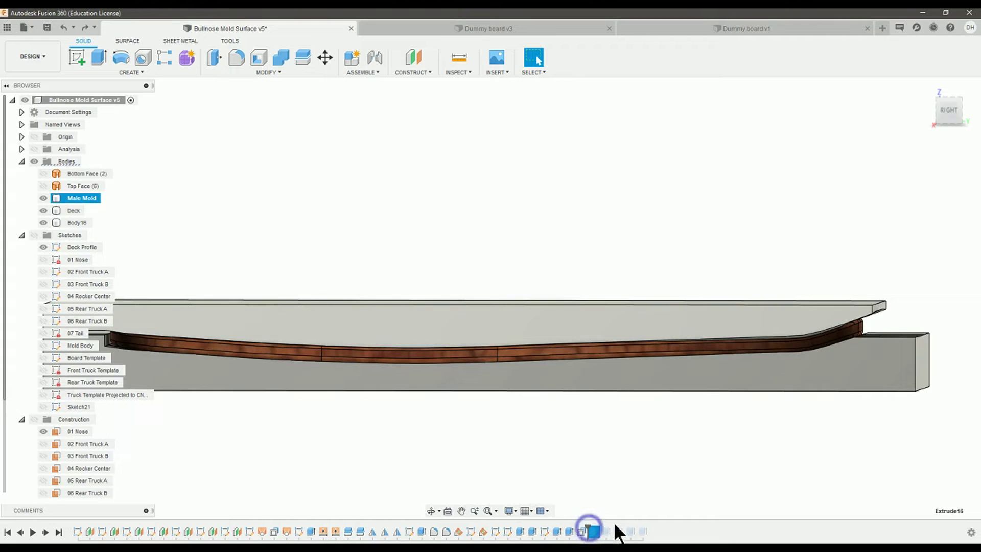
Roll history forward to the end and hide the Deck body to expose the mold cavity
drag(588, 529, 648, 528)
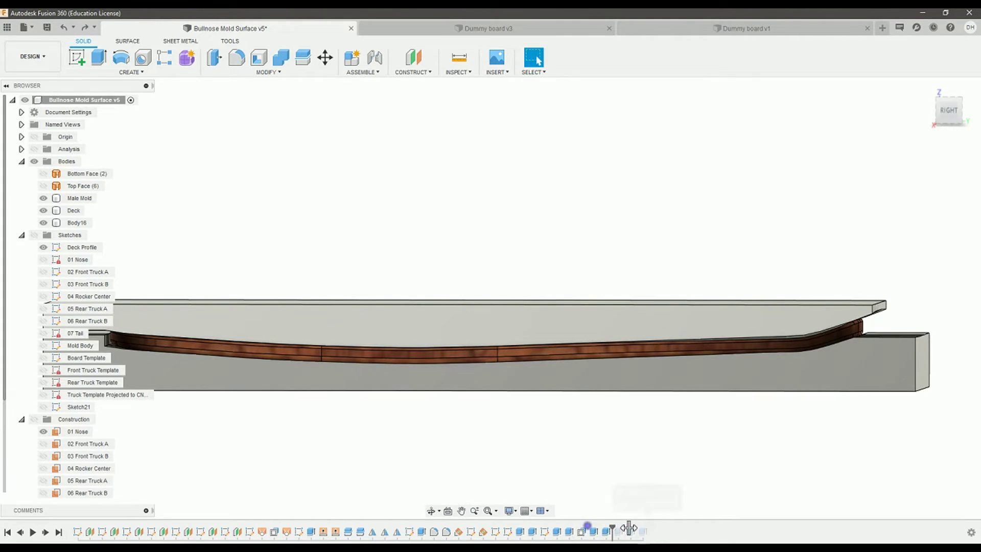
scroll(750, 406, down, 2)
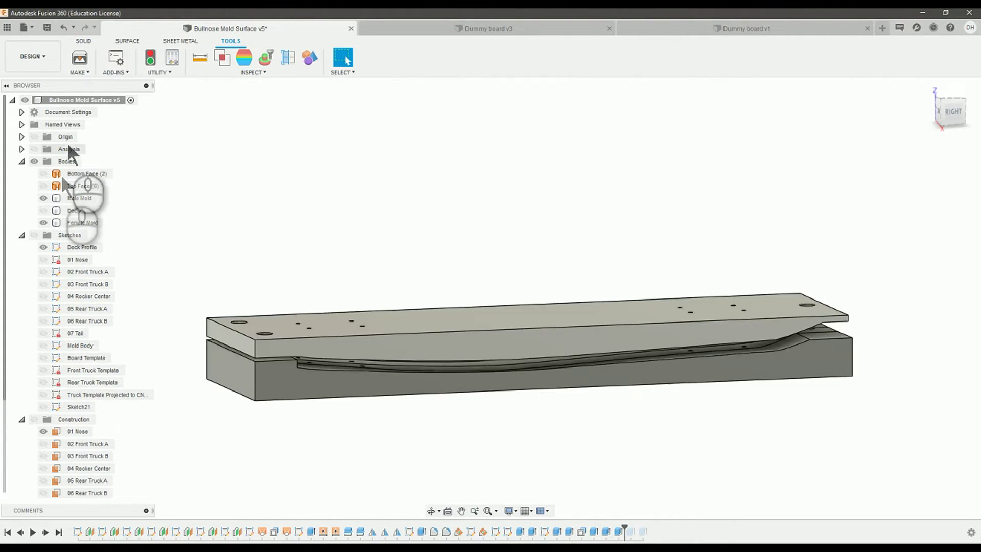
click(44, 210)
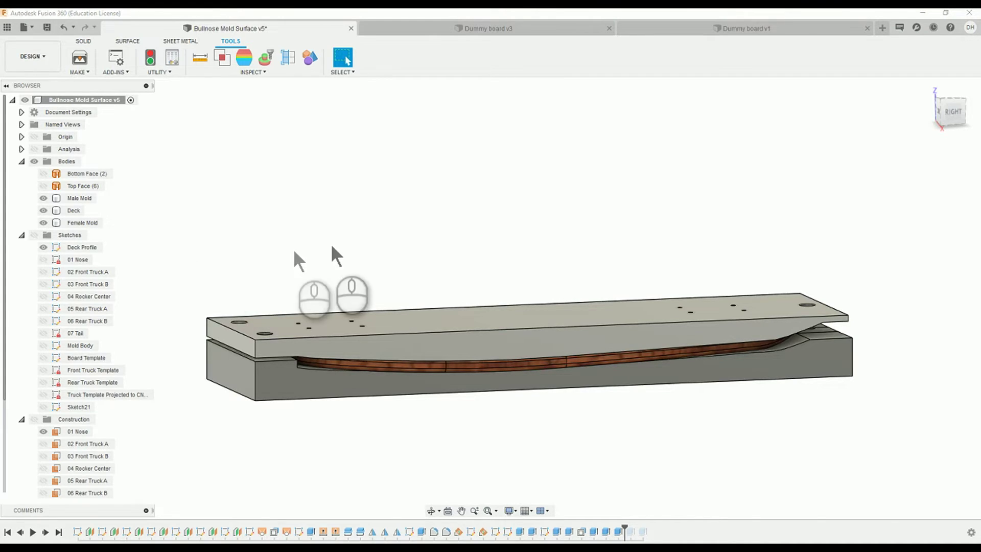
click(41, 211)
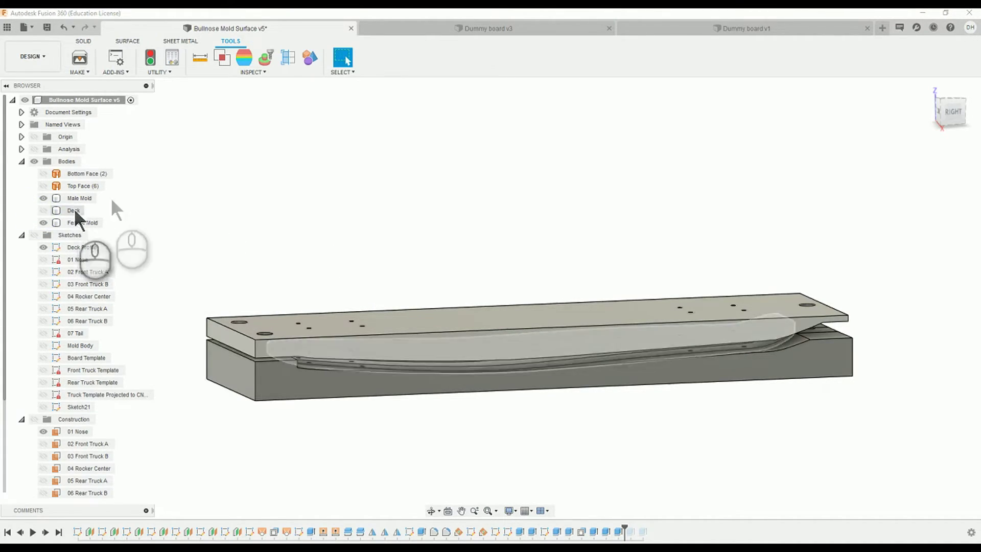
Export the whole design via 3D Print as Bullnose Mold Surface v5.stl into 3D Printing Projects
click(81, 57)
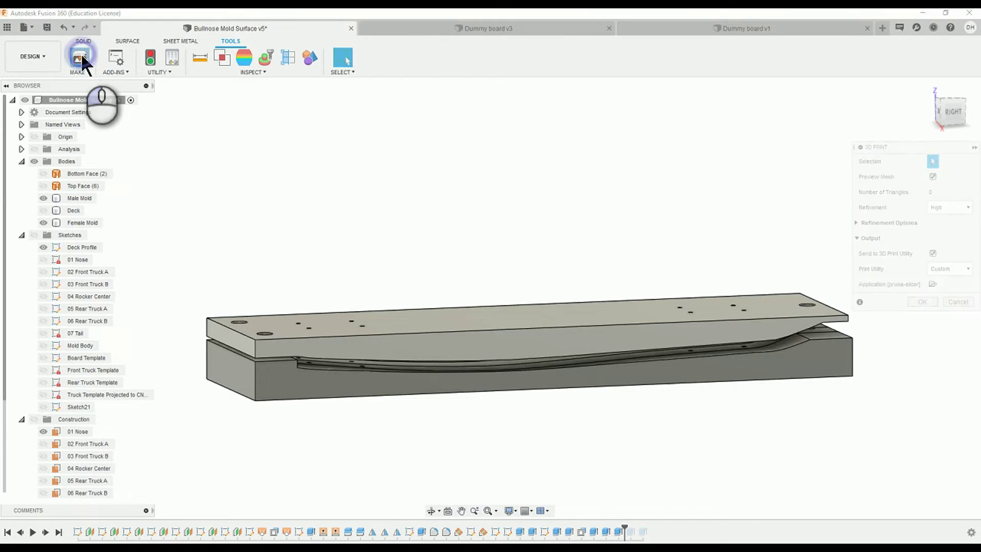
click(103, 99)
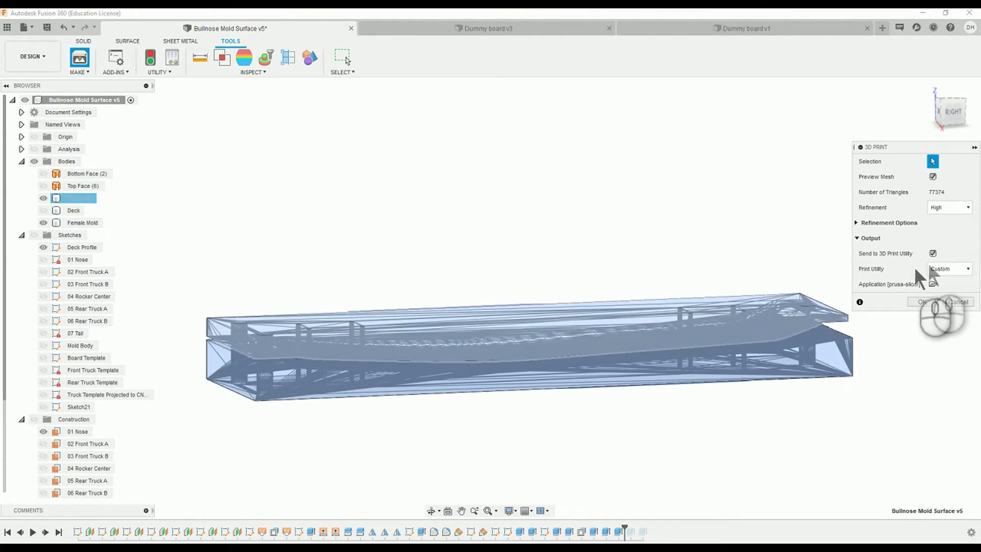
click(932, 253)
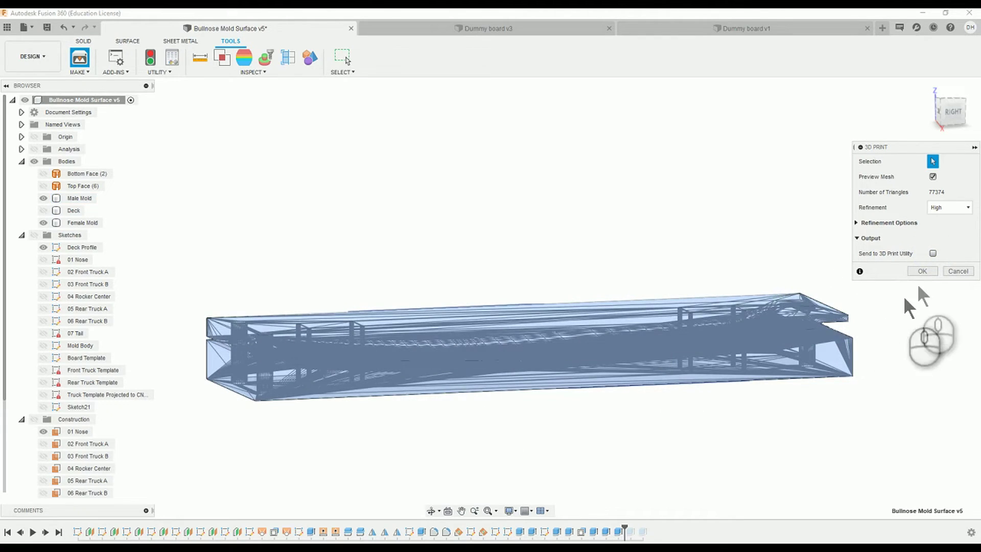
click(924, 271)
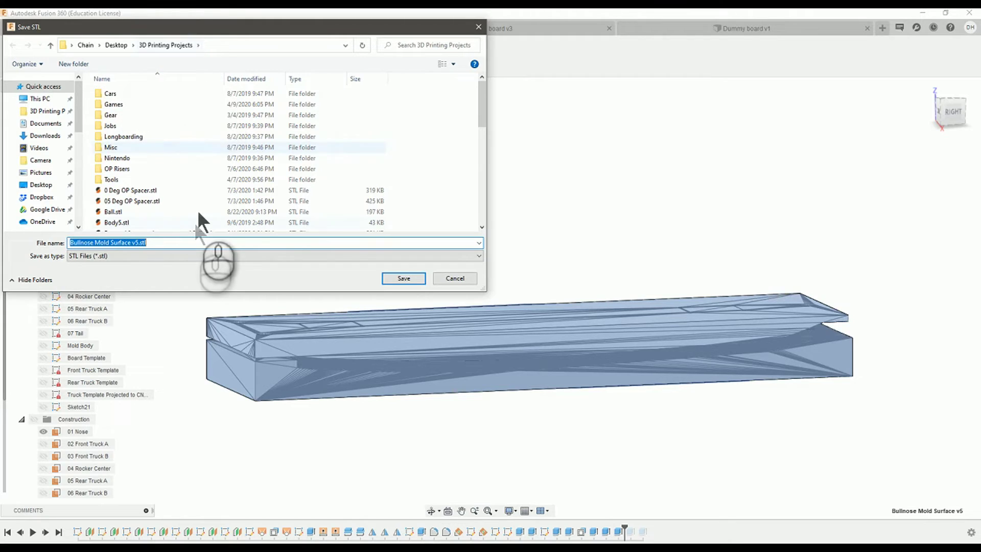
click(396, 278)
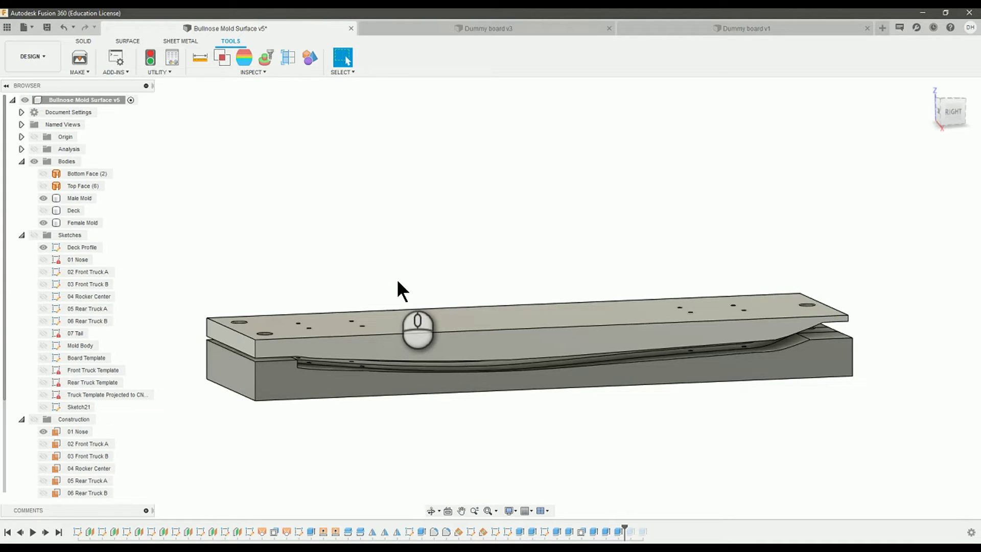
Pan and orbit around the molds, ending on the Right side view
mouse_move(500, 286)
middle_down()
mouse_move(486, 259)
mouse_move(489, 270)
middle_up()
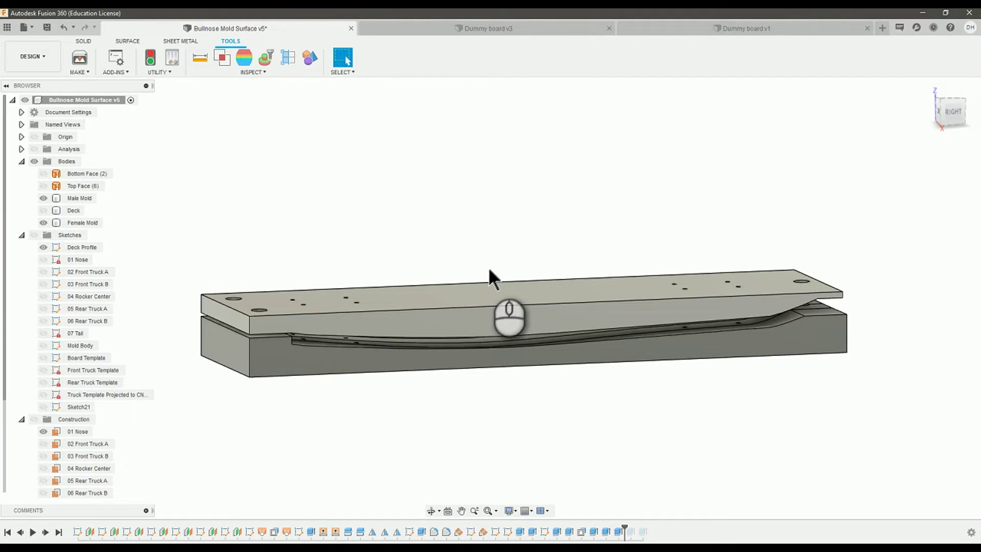
middle_drag(639, 427, 666, 422)
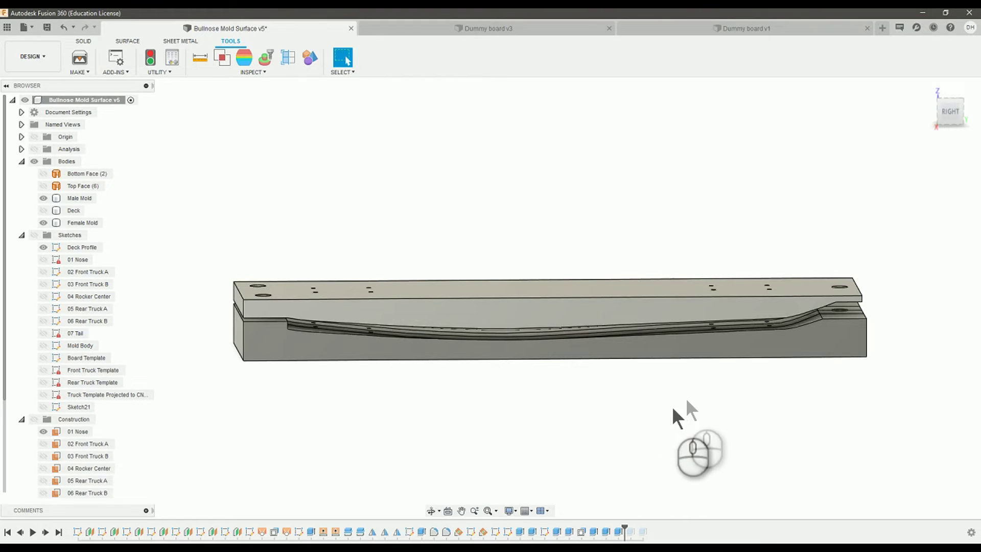
shift+middle_drag(789, 398, 912, 186)
click(950, 109)
Select and deselect the Male and Female Mold bodies, then roll history back to the first feature
click(813, 301)
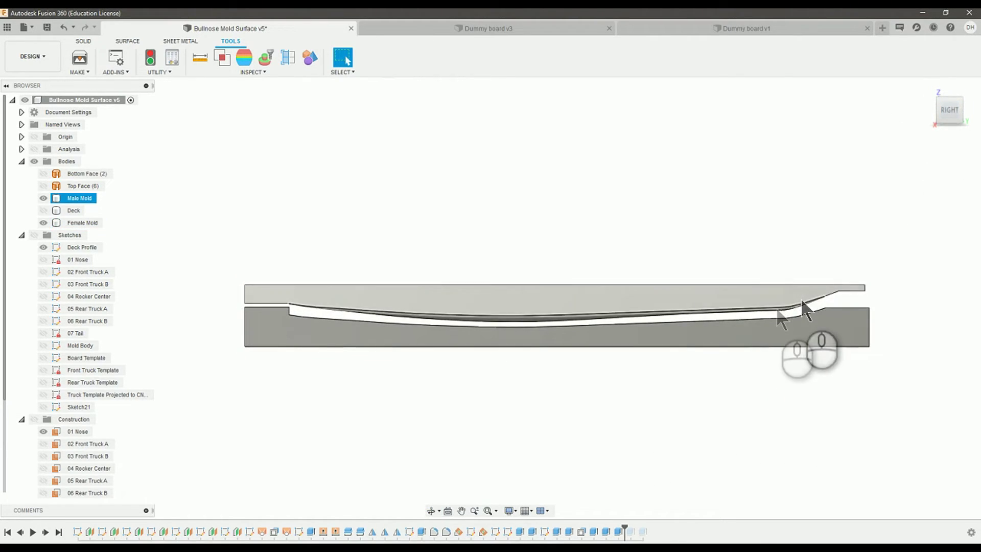
click(779, 320)
click(779, 319)
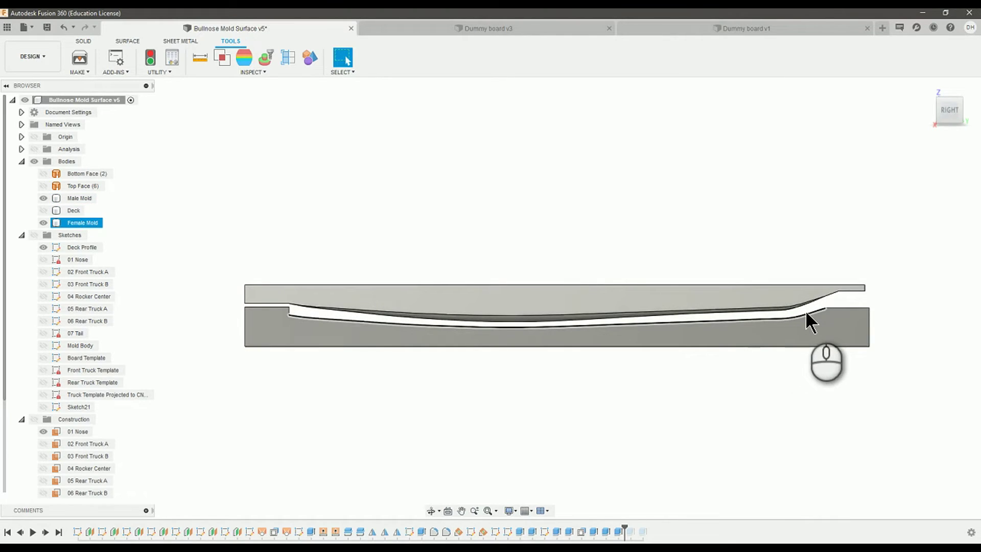
click(537, 352)
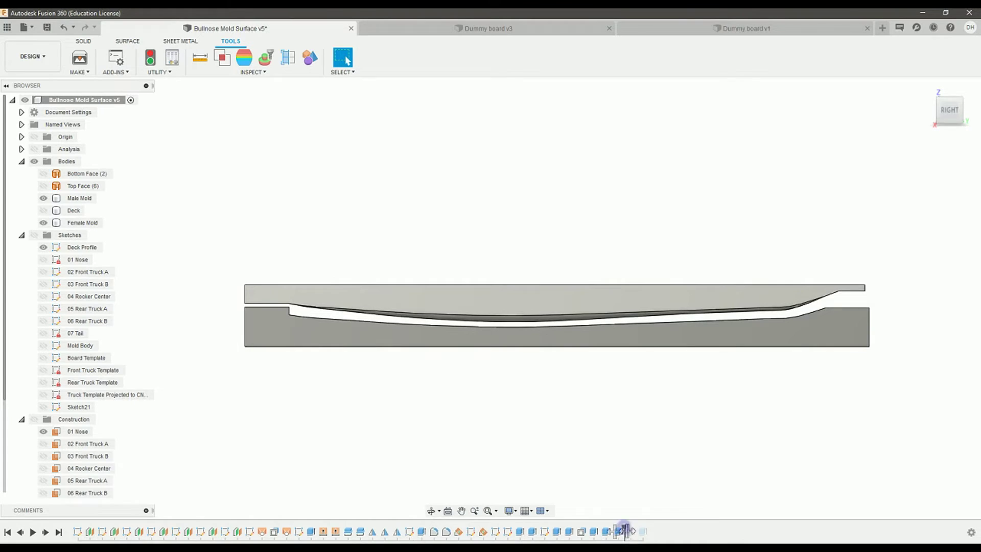
drag(624, 532, 489, 531)
drag(124, 520, 82, 533)
double_click(77, 532)
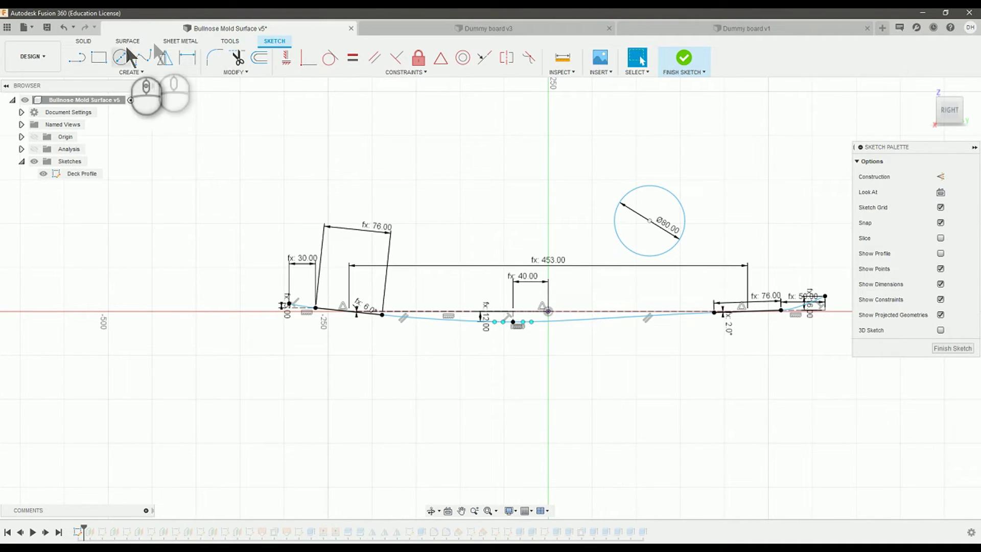
click(247, 70)
click(256, 162)
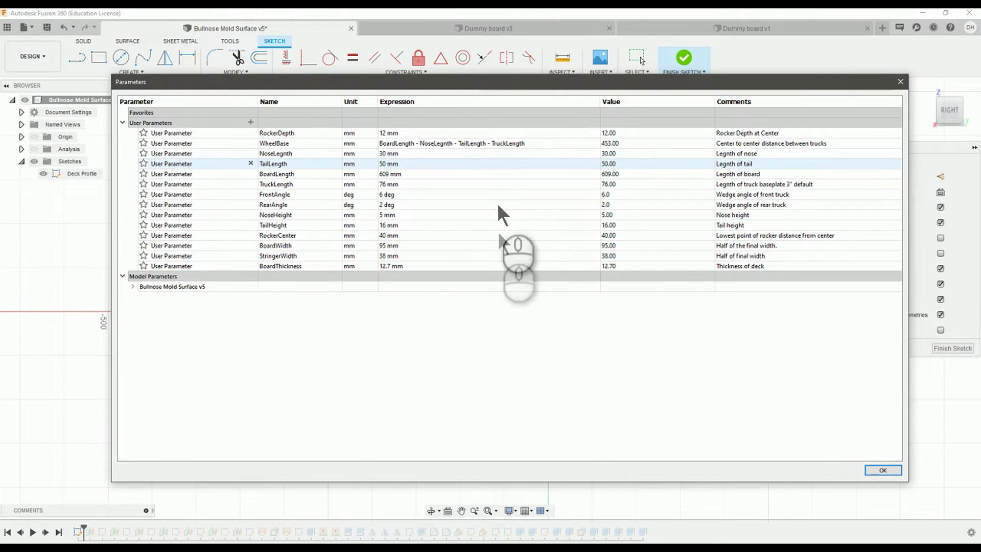
click(879, 469)
click(952, 348)
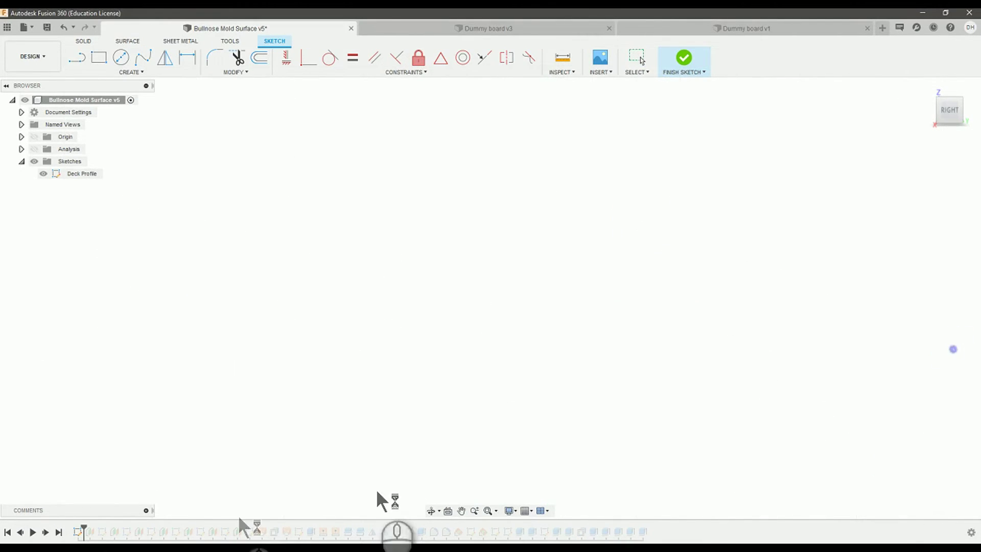
click(84, 526)
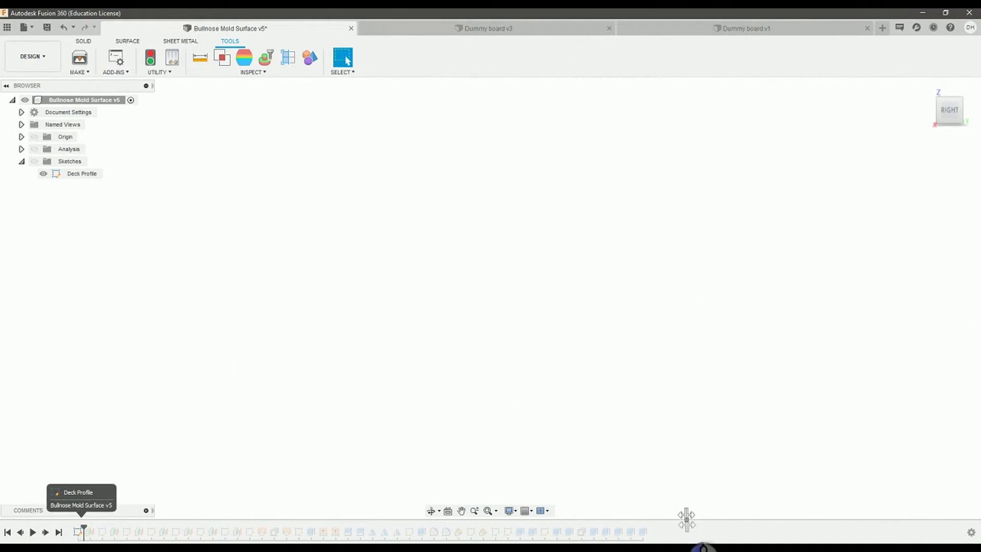
click(82, 529)
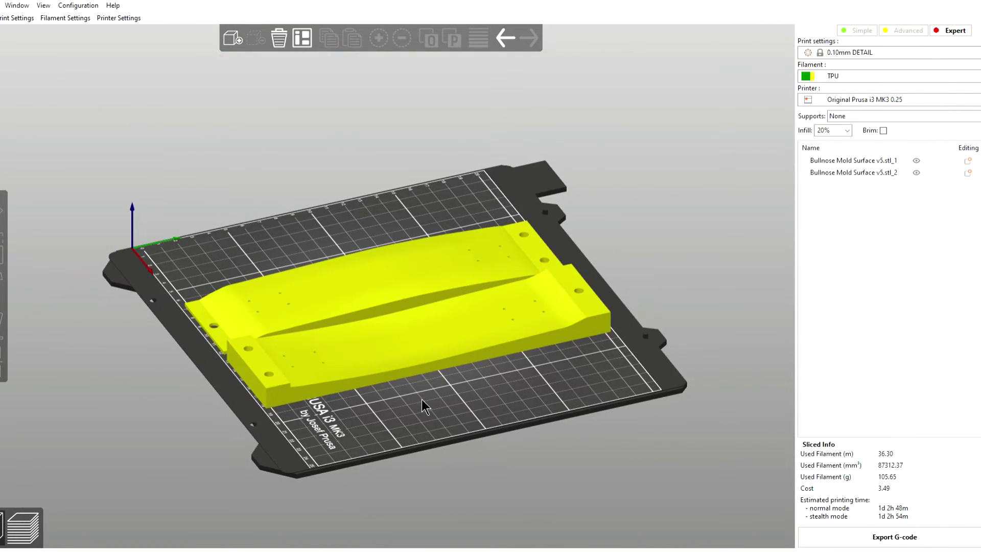
Orbit and pan the PrusaSlicer bed view to look over both mold halves from near top-down
drag(427, 400, 425, 403)
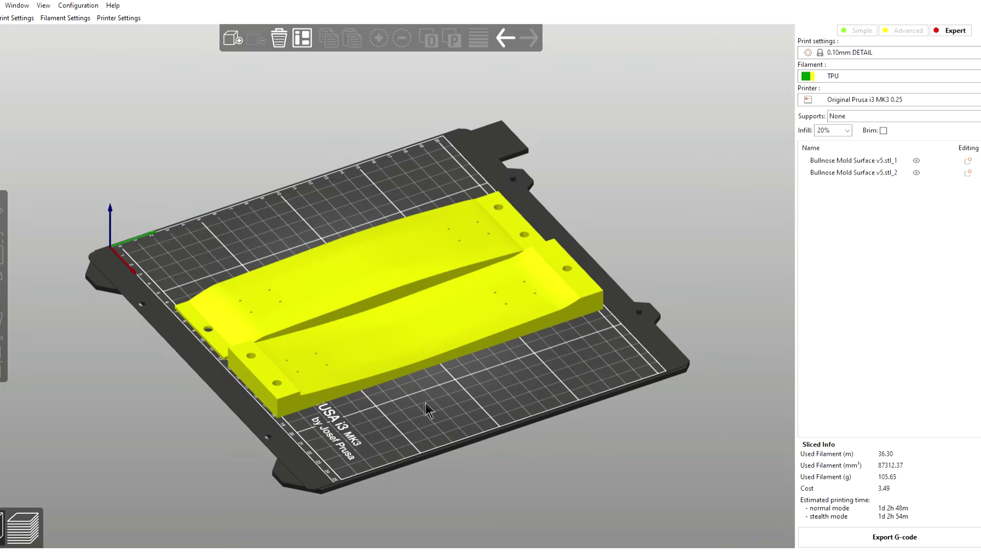
right_drag(435, 403, 473, 418)
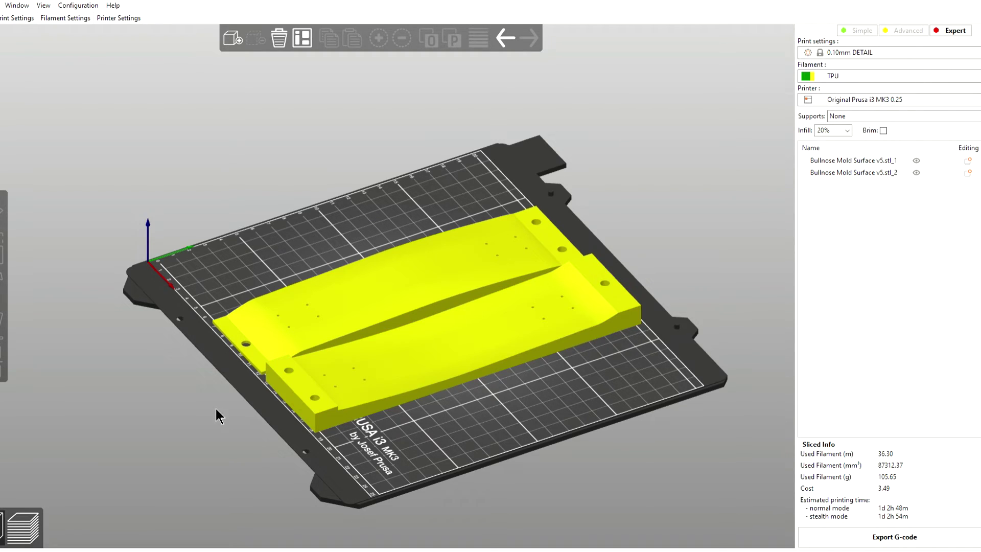
drag(215, 409, 345, 403)
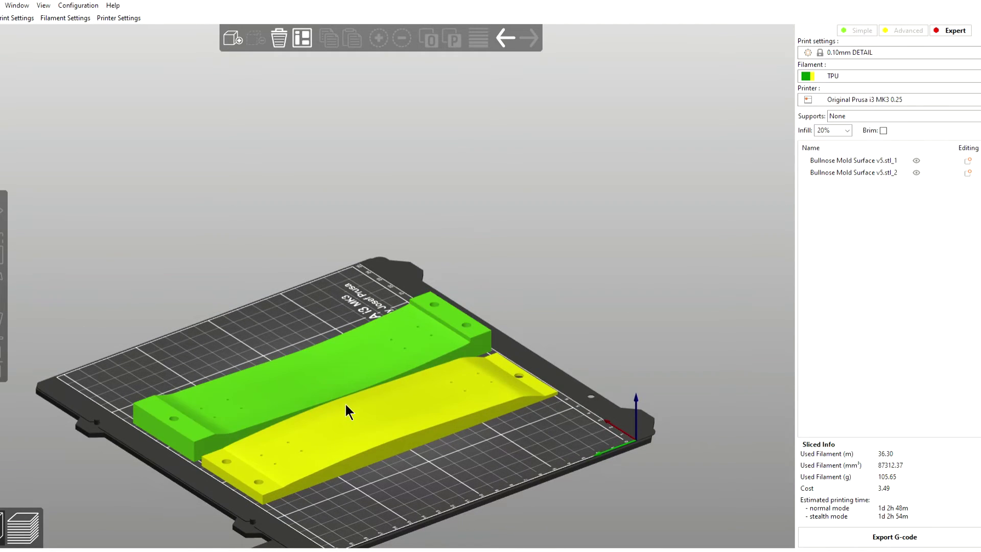
middle_drag(477, 438, 528, 402)
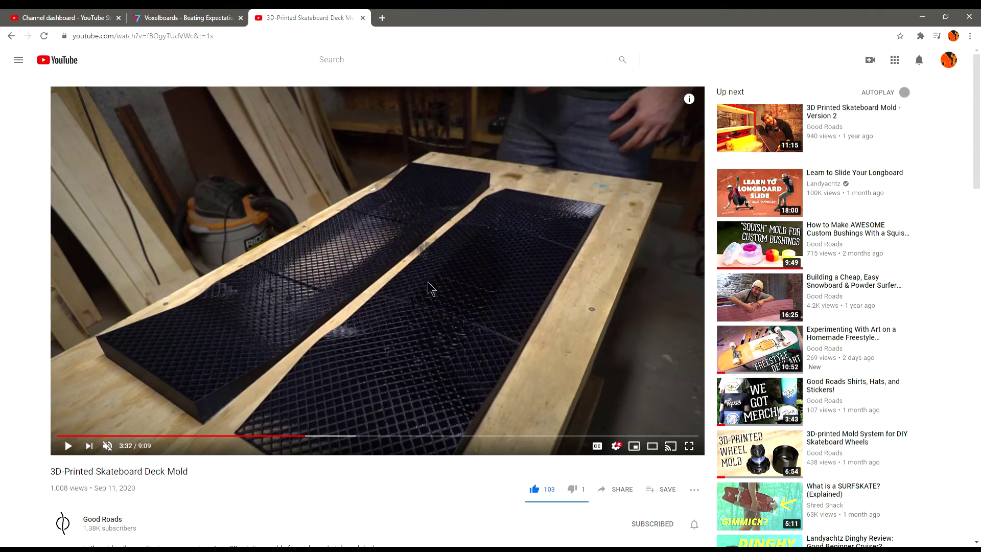
Switch to the Voxelboards browser tab
click(196, 22)
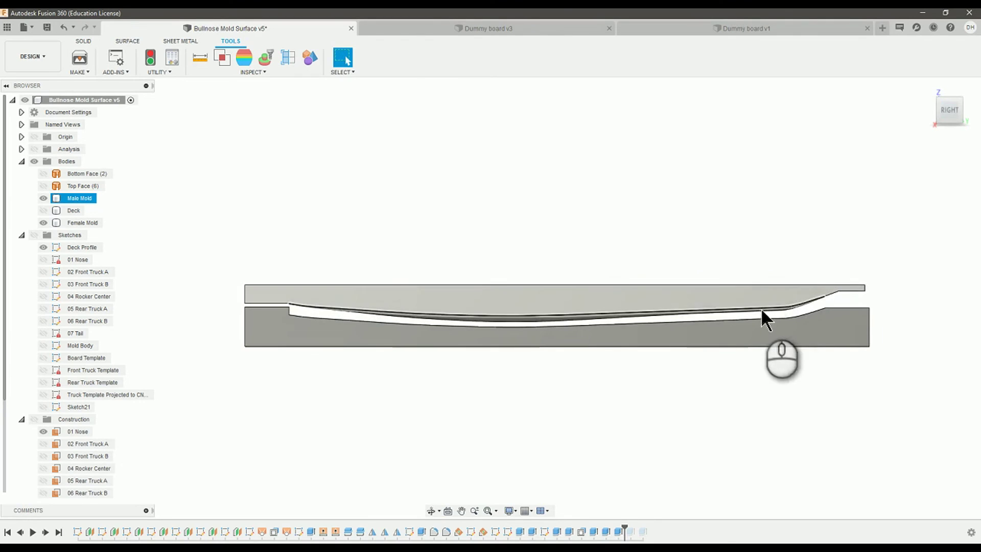
Clear the mold selection, roll history back, and edit the Deck Profile sketch
click(756, 311)
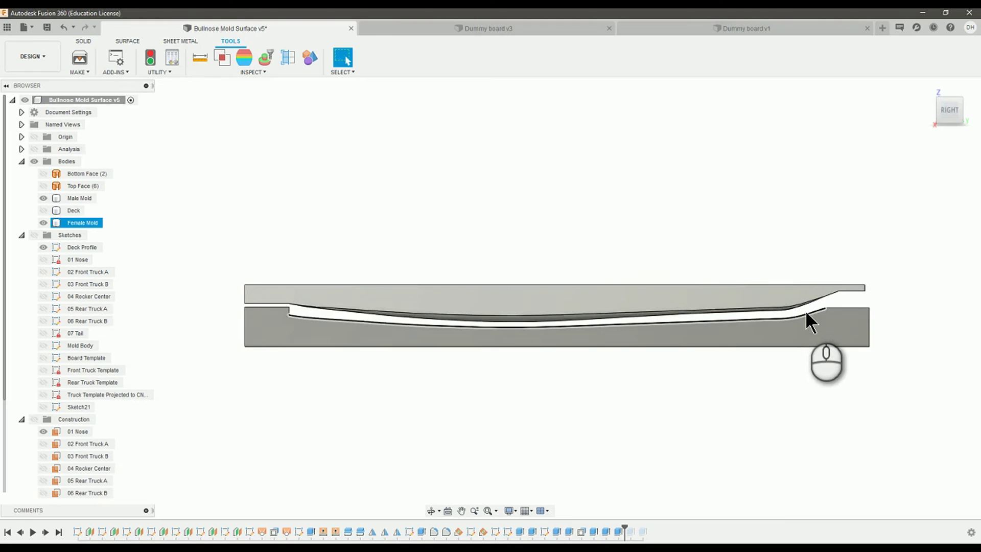
click(703, 225)
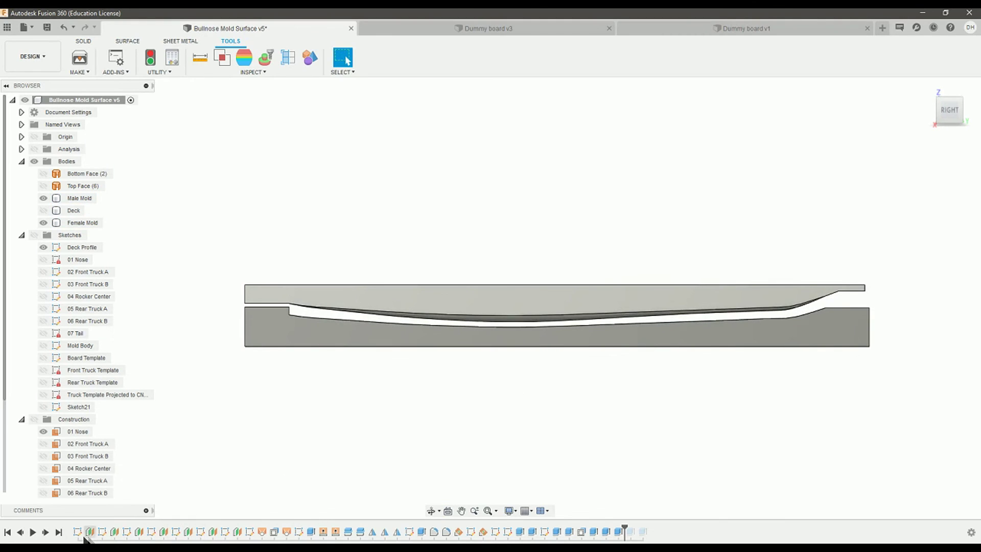
mouse_move(624, 531)
mouse_down()
mouse_move(160, 521)
mouse_move(82, 534)
mouse_up()
double_click(78, 532)
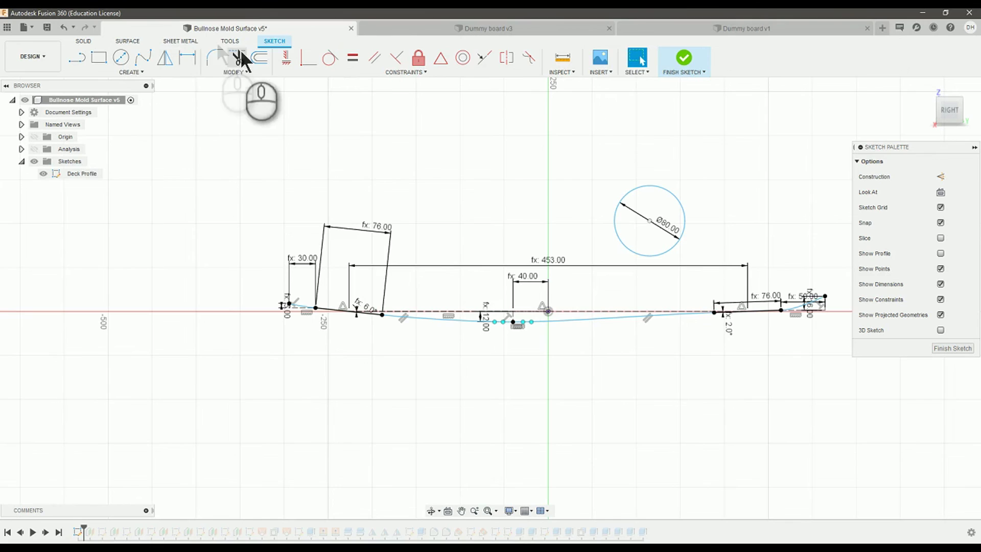
Review the user parameters in Change Parameters, finish the sketch, and roll history forward to the end
click(248, 72)
click(259, 161)
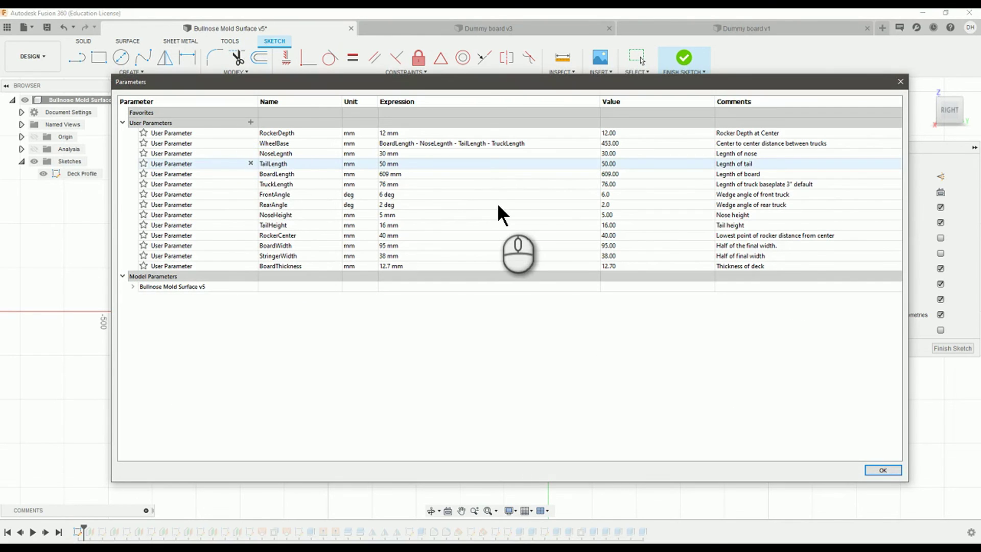
click(879, 470)
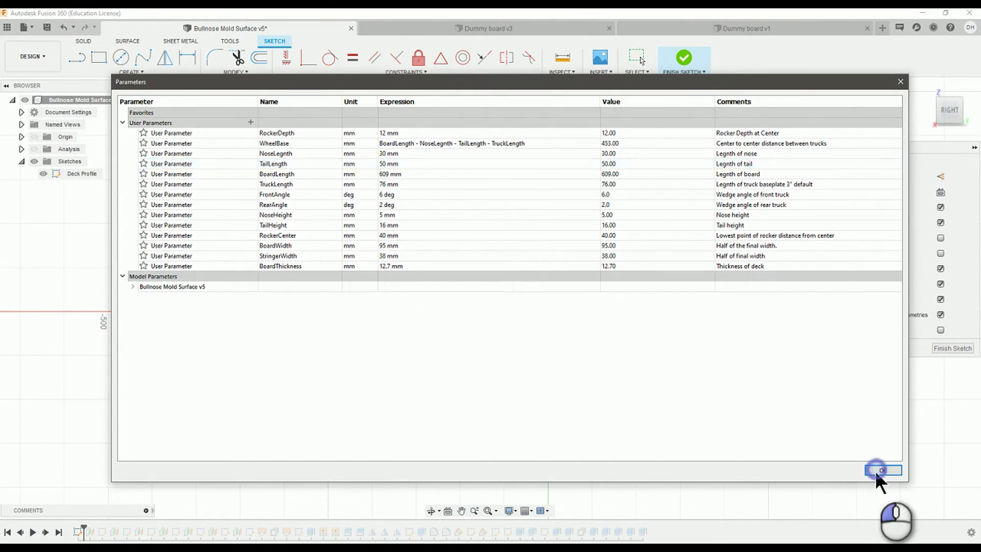
click(953, 349)
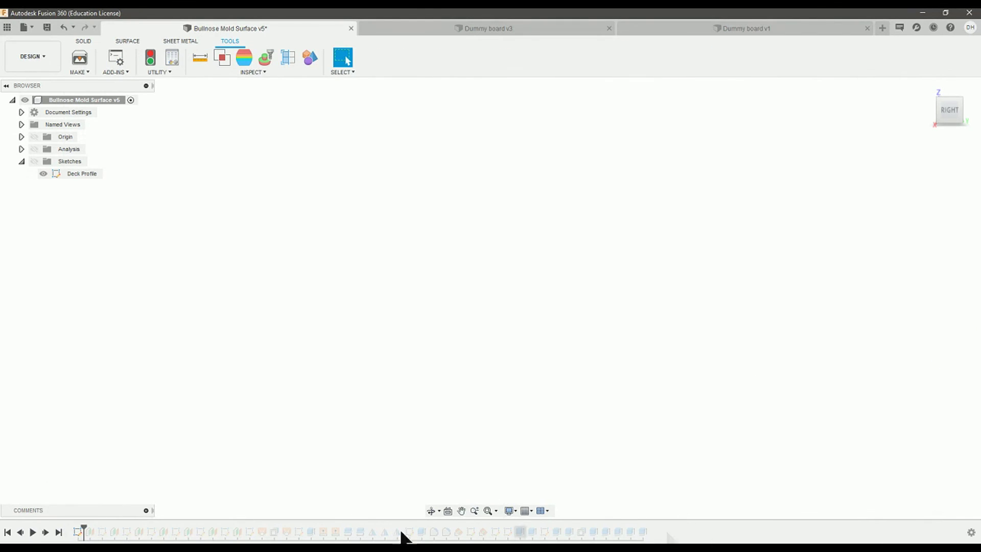
drag(84, 532, 666, 532)
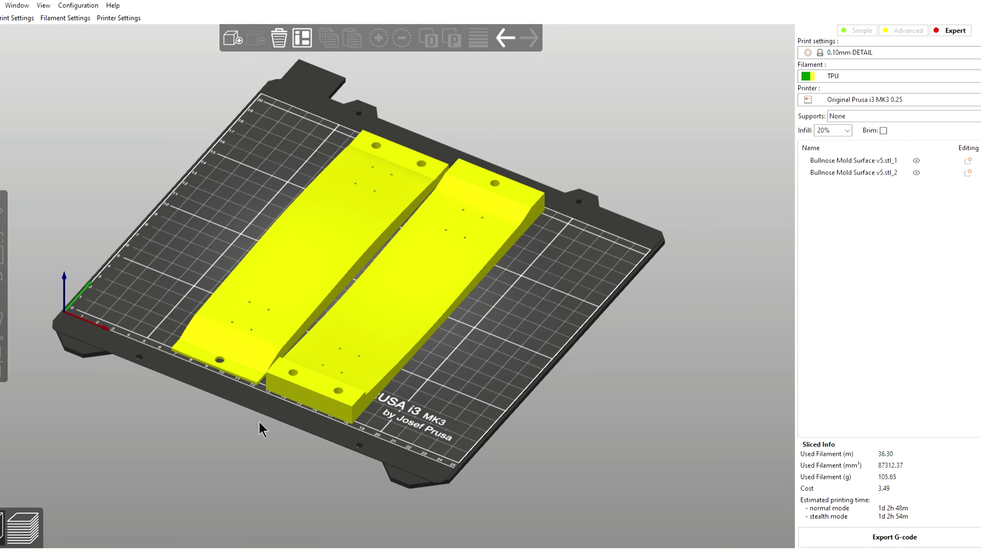
Pan the PrusaSlicer bed view right and down over the two mold halves
middle_drag(220, 404, 376, 439)
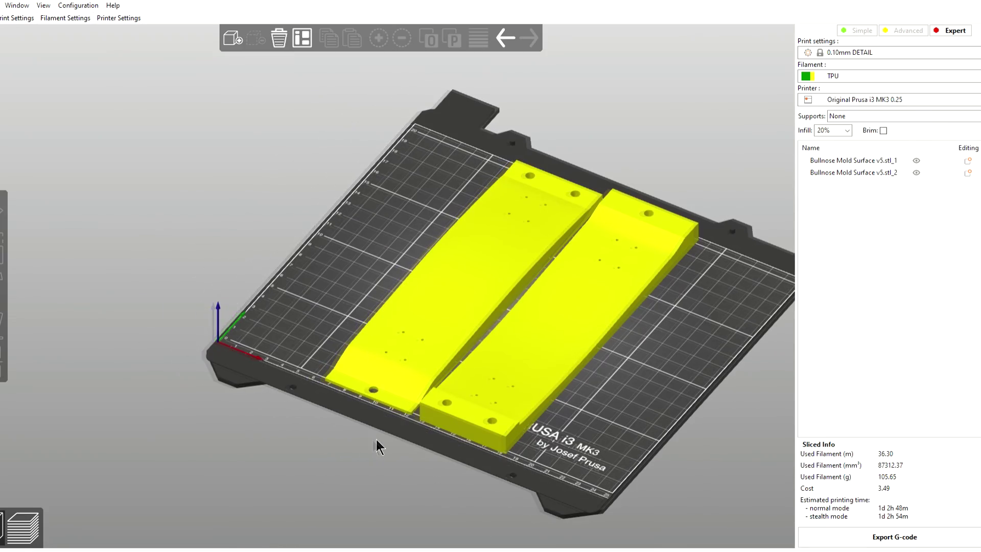